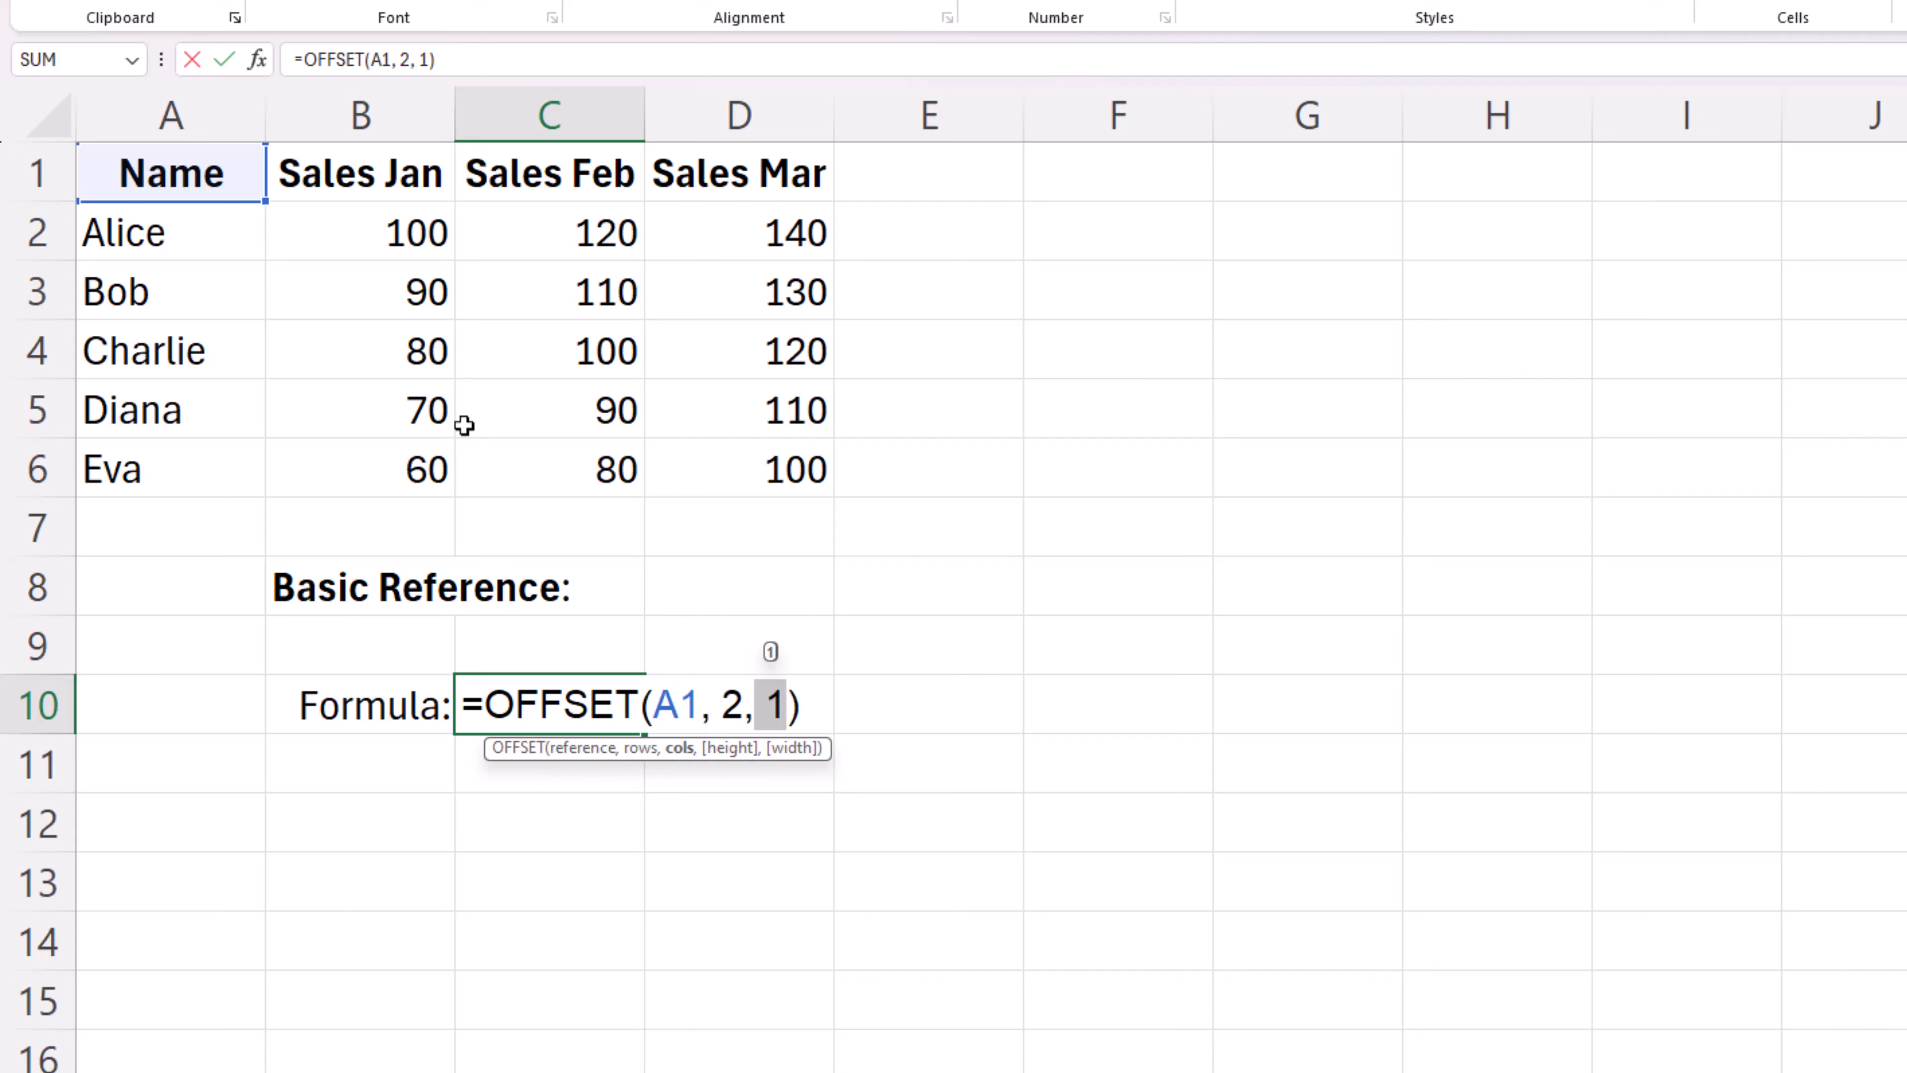
# - Enter the formula =OFFSET(A1,2,3) in cell C12, below the existing basic reference formula
pyautogui.hotkey('ctrl', 'Return')
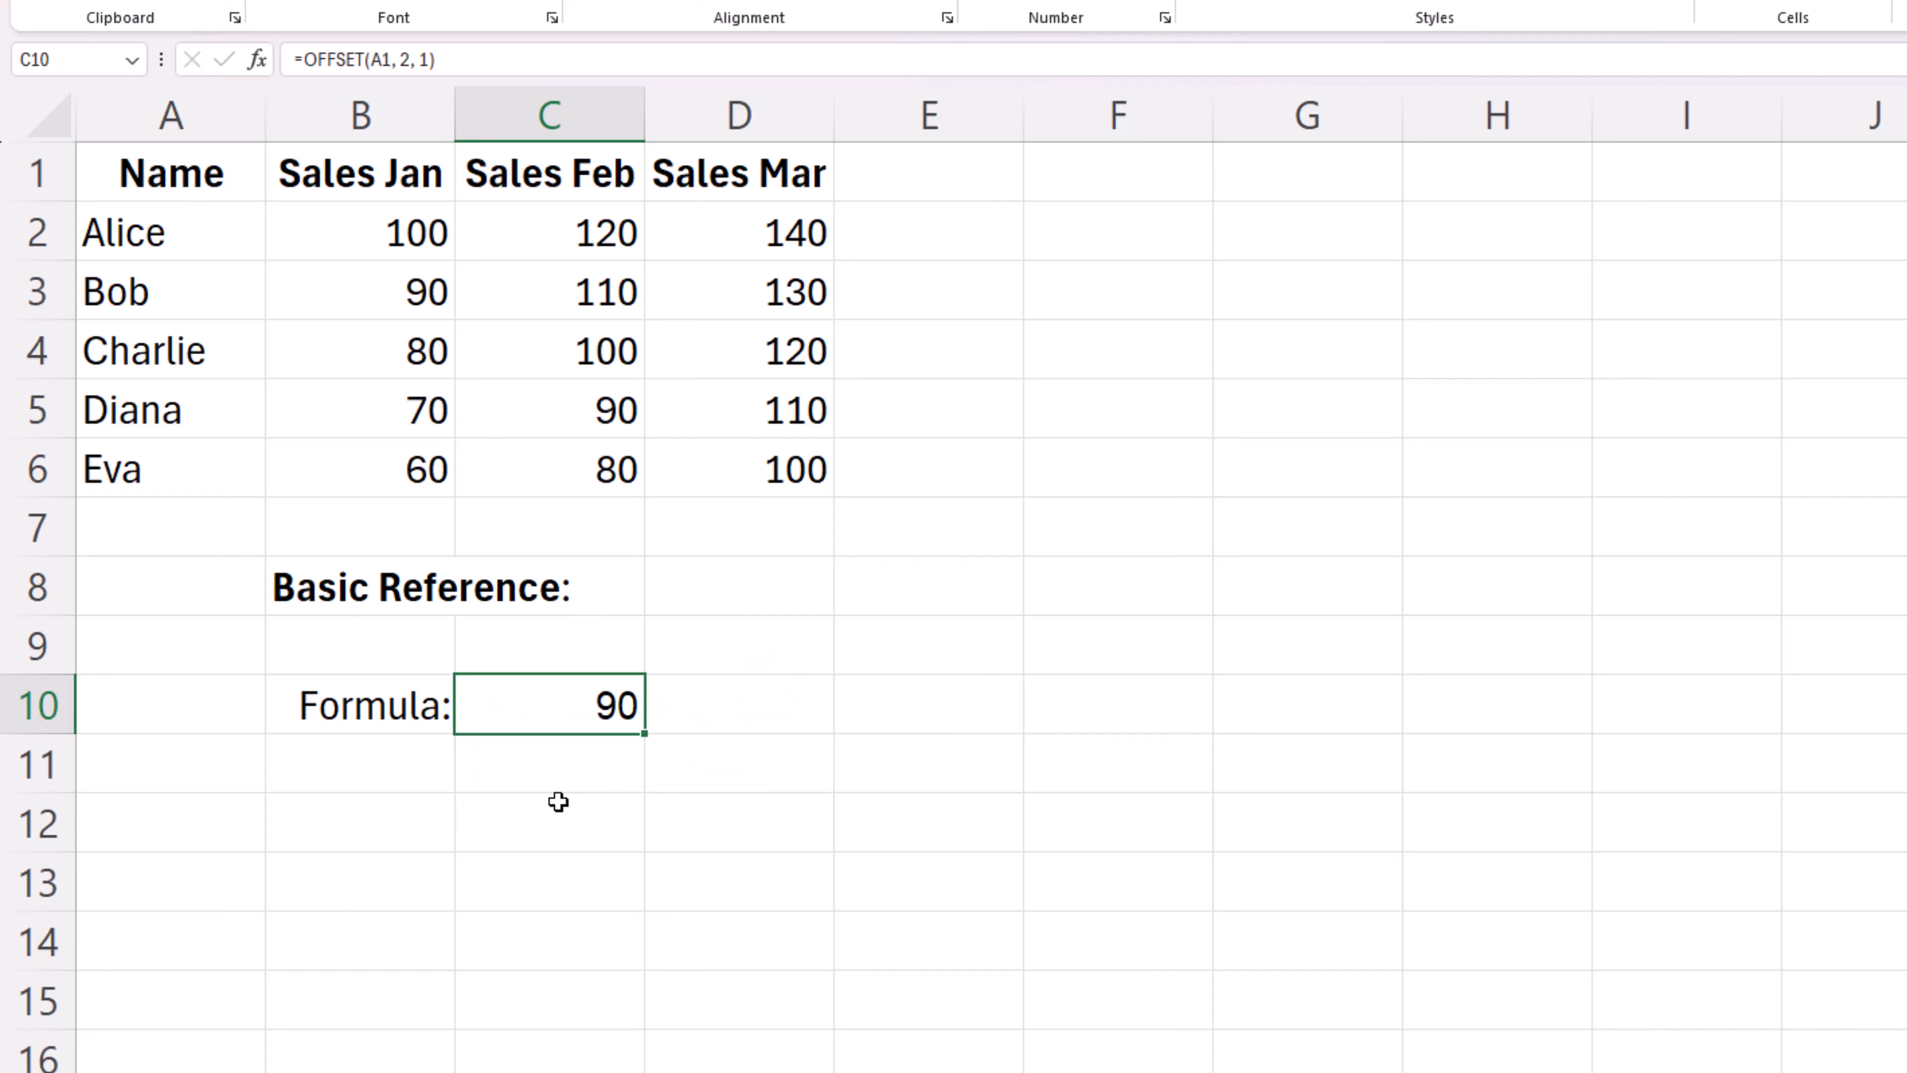
pyautogui.click(581, 804)
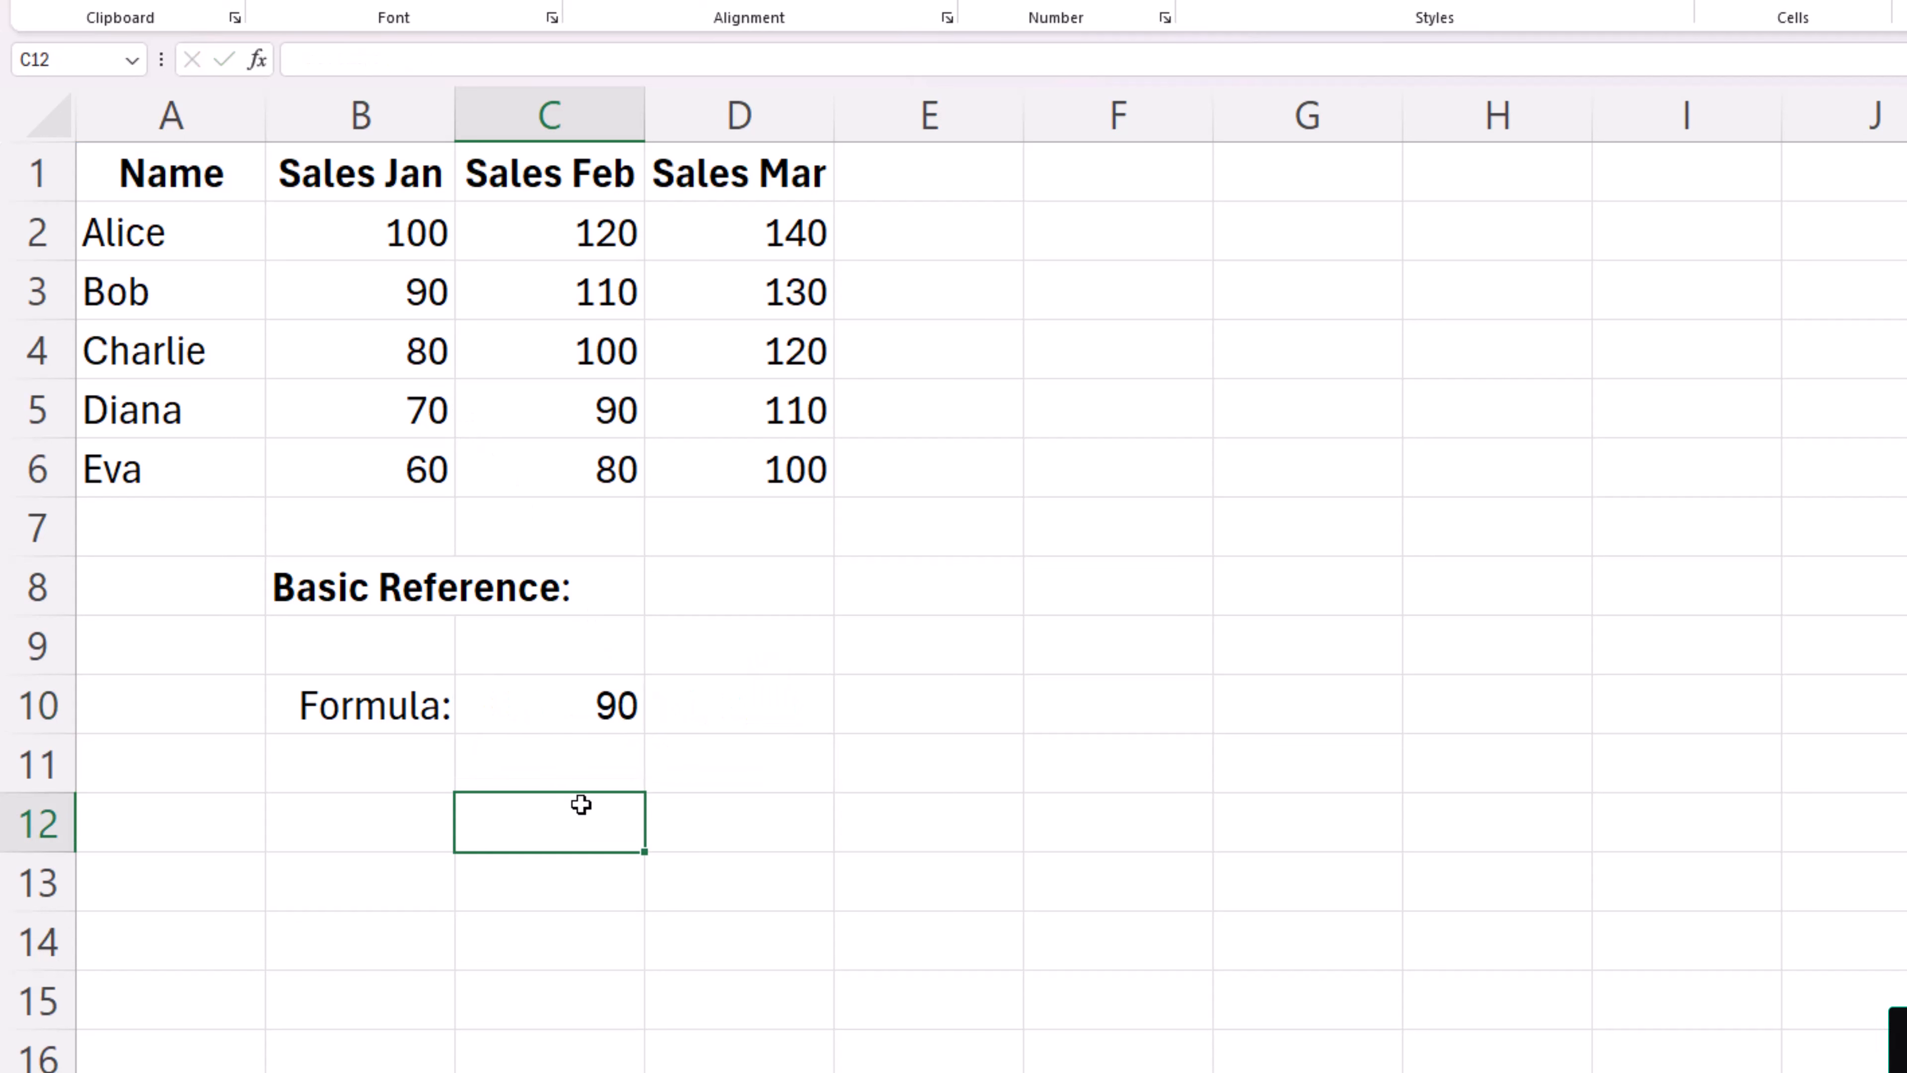
pyautogui.write('=of')
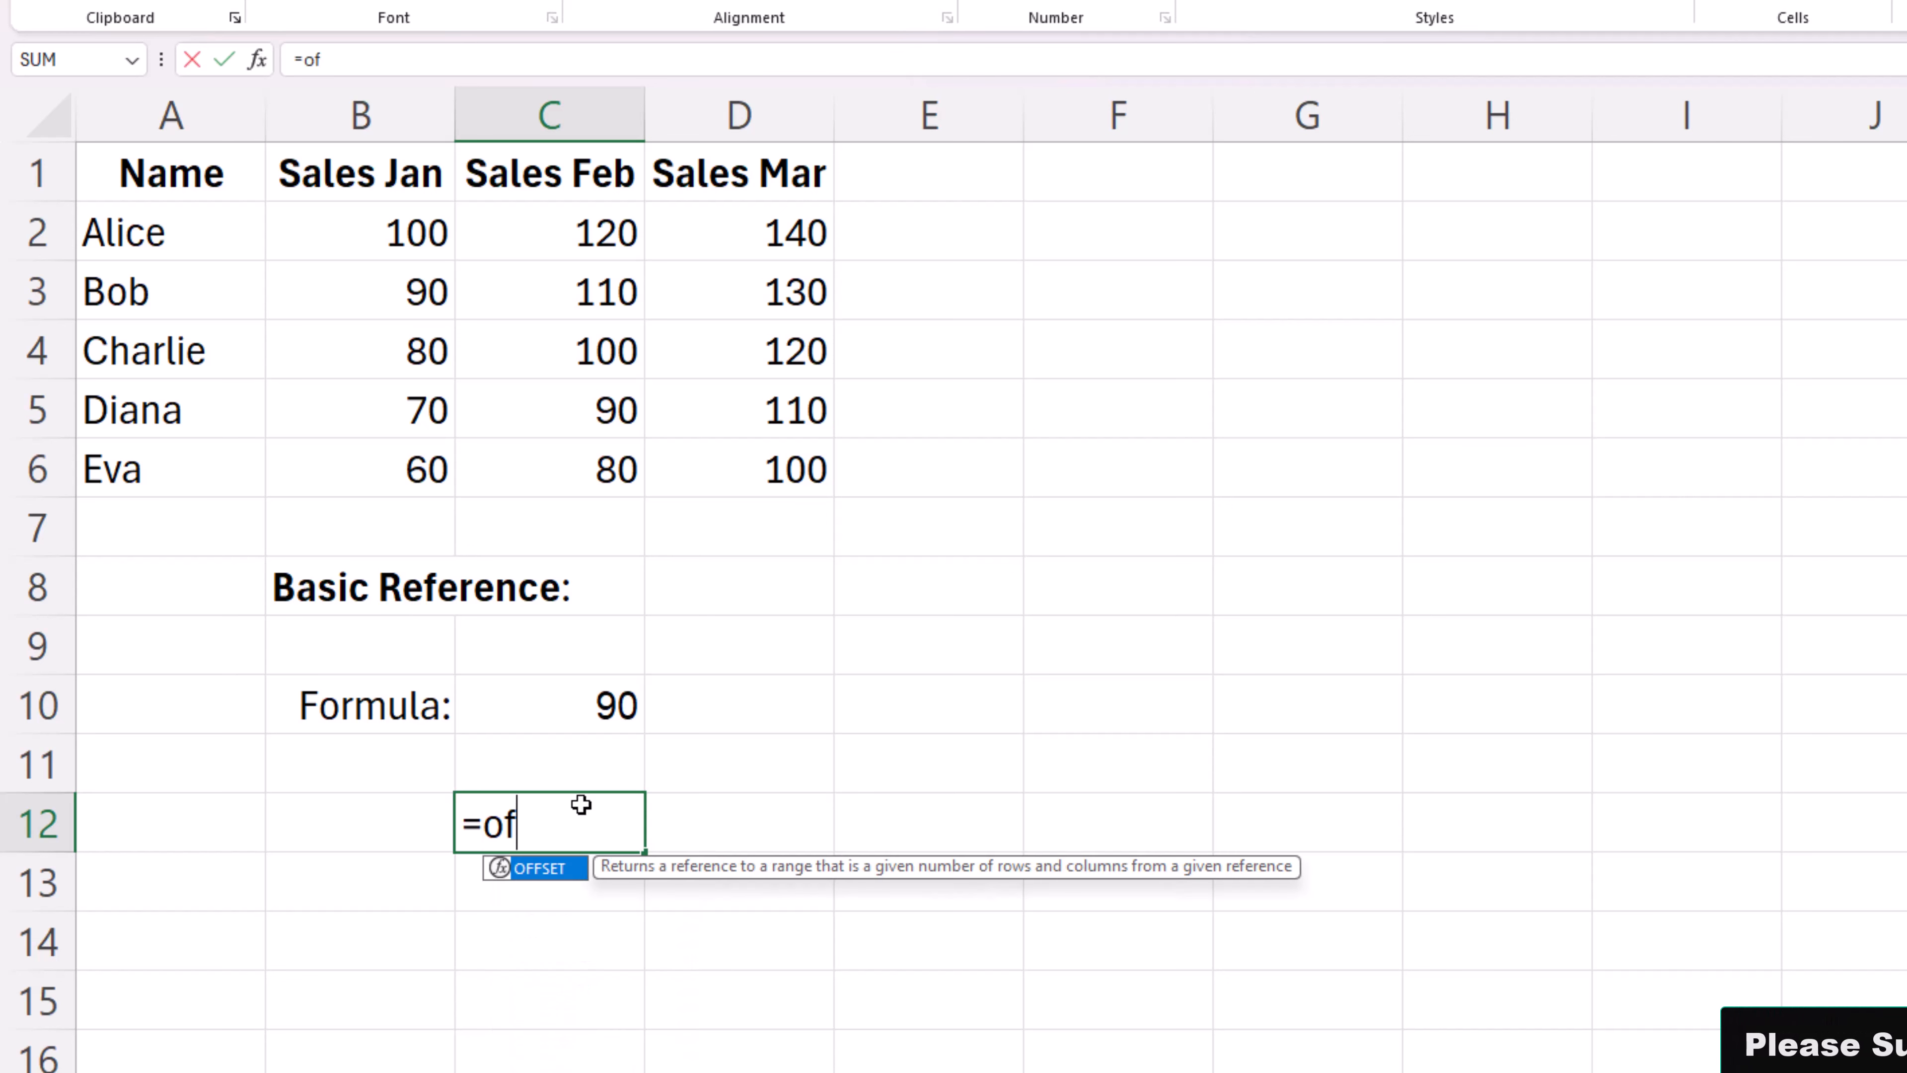
pyautogui.press('Tab')
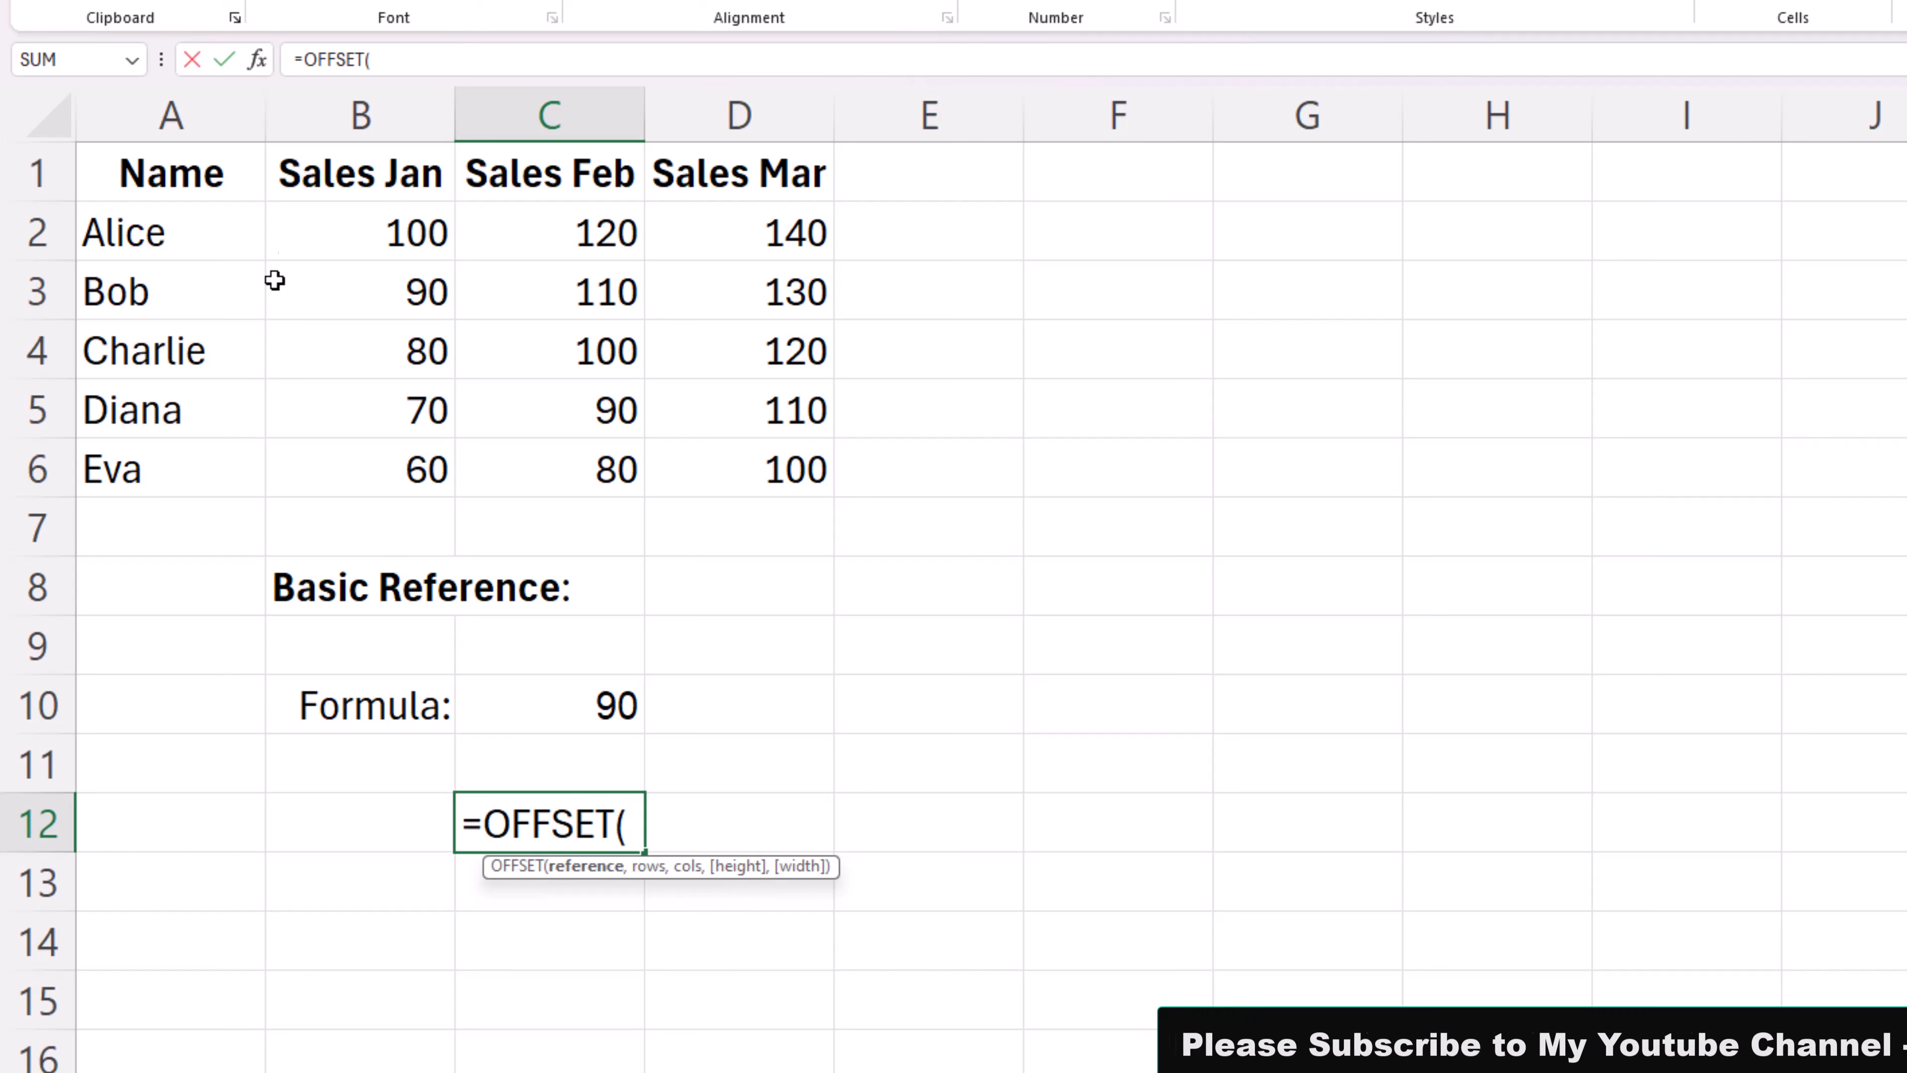
pyautogui.click(212, 175)
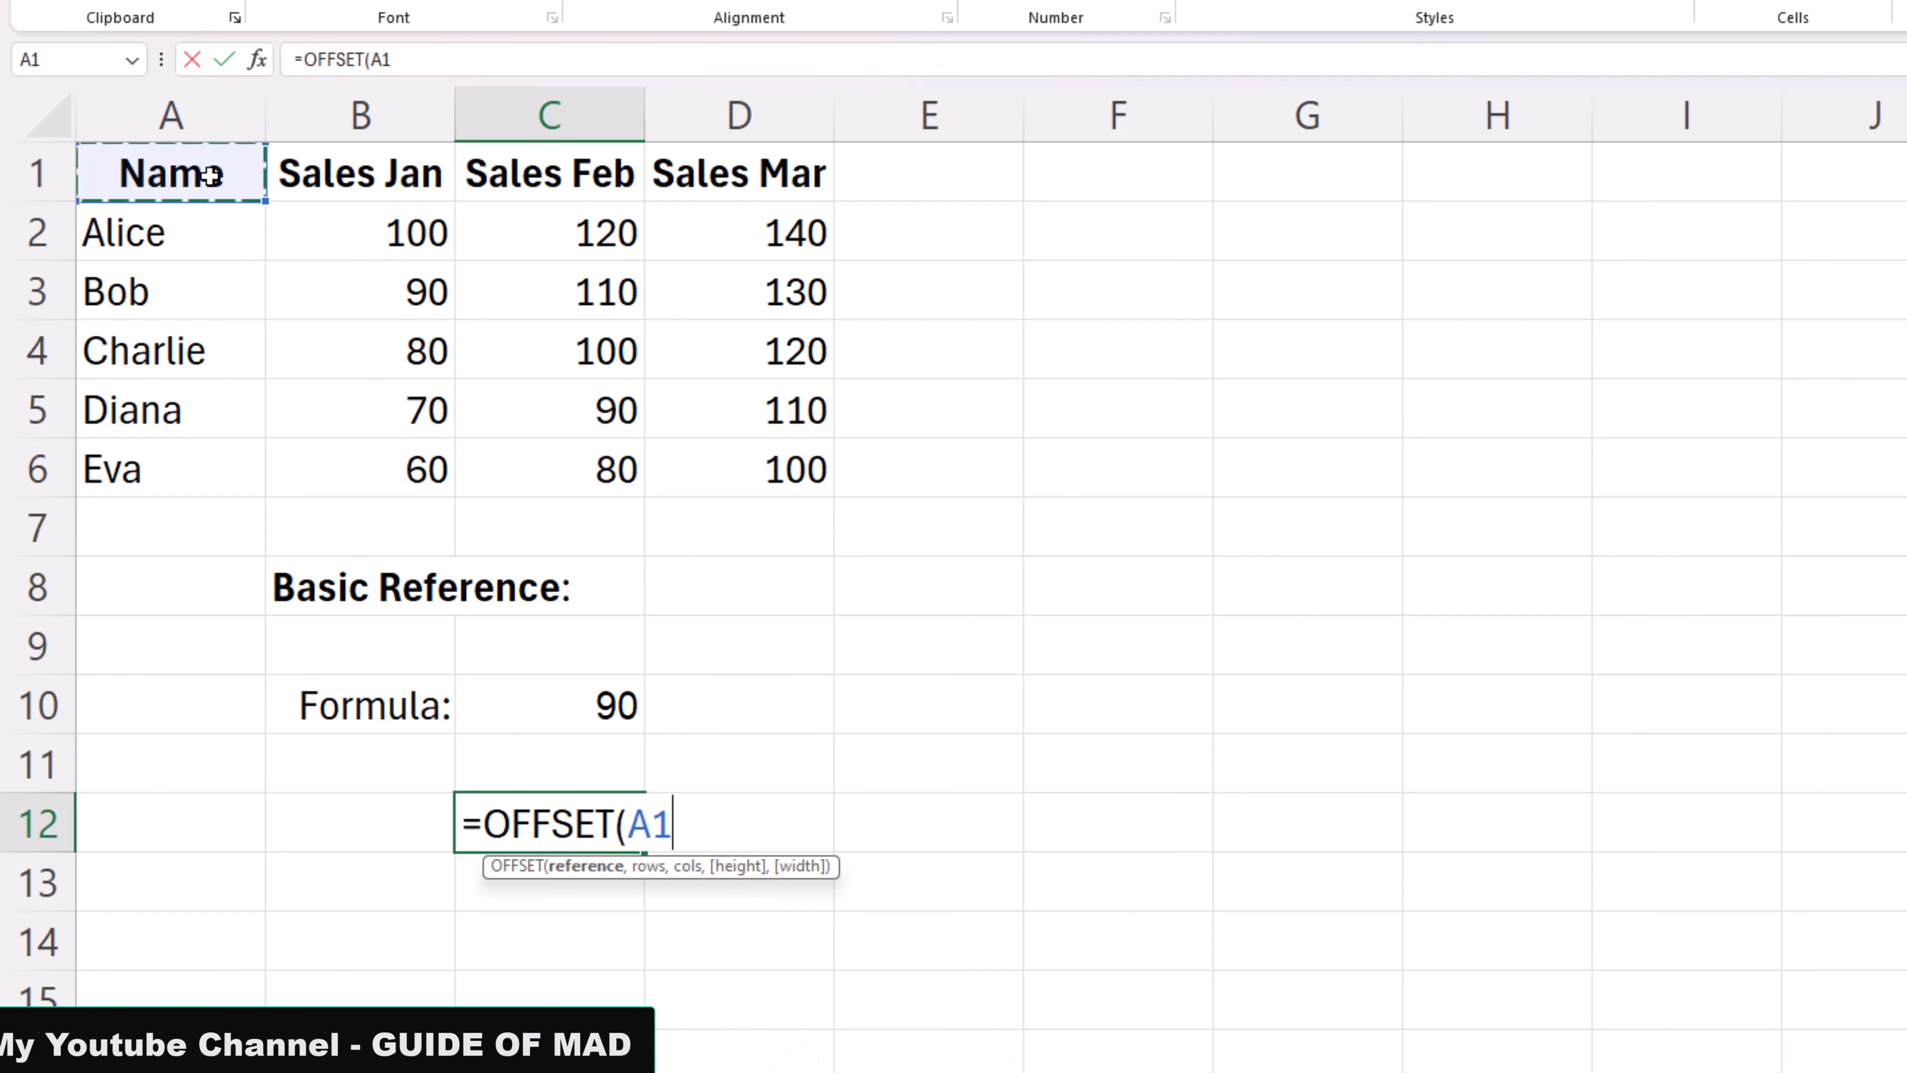
pyautogui.write(',2,3')
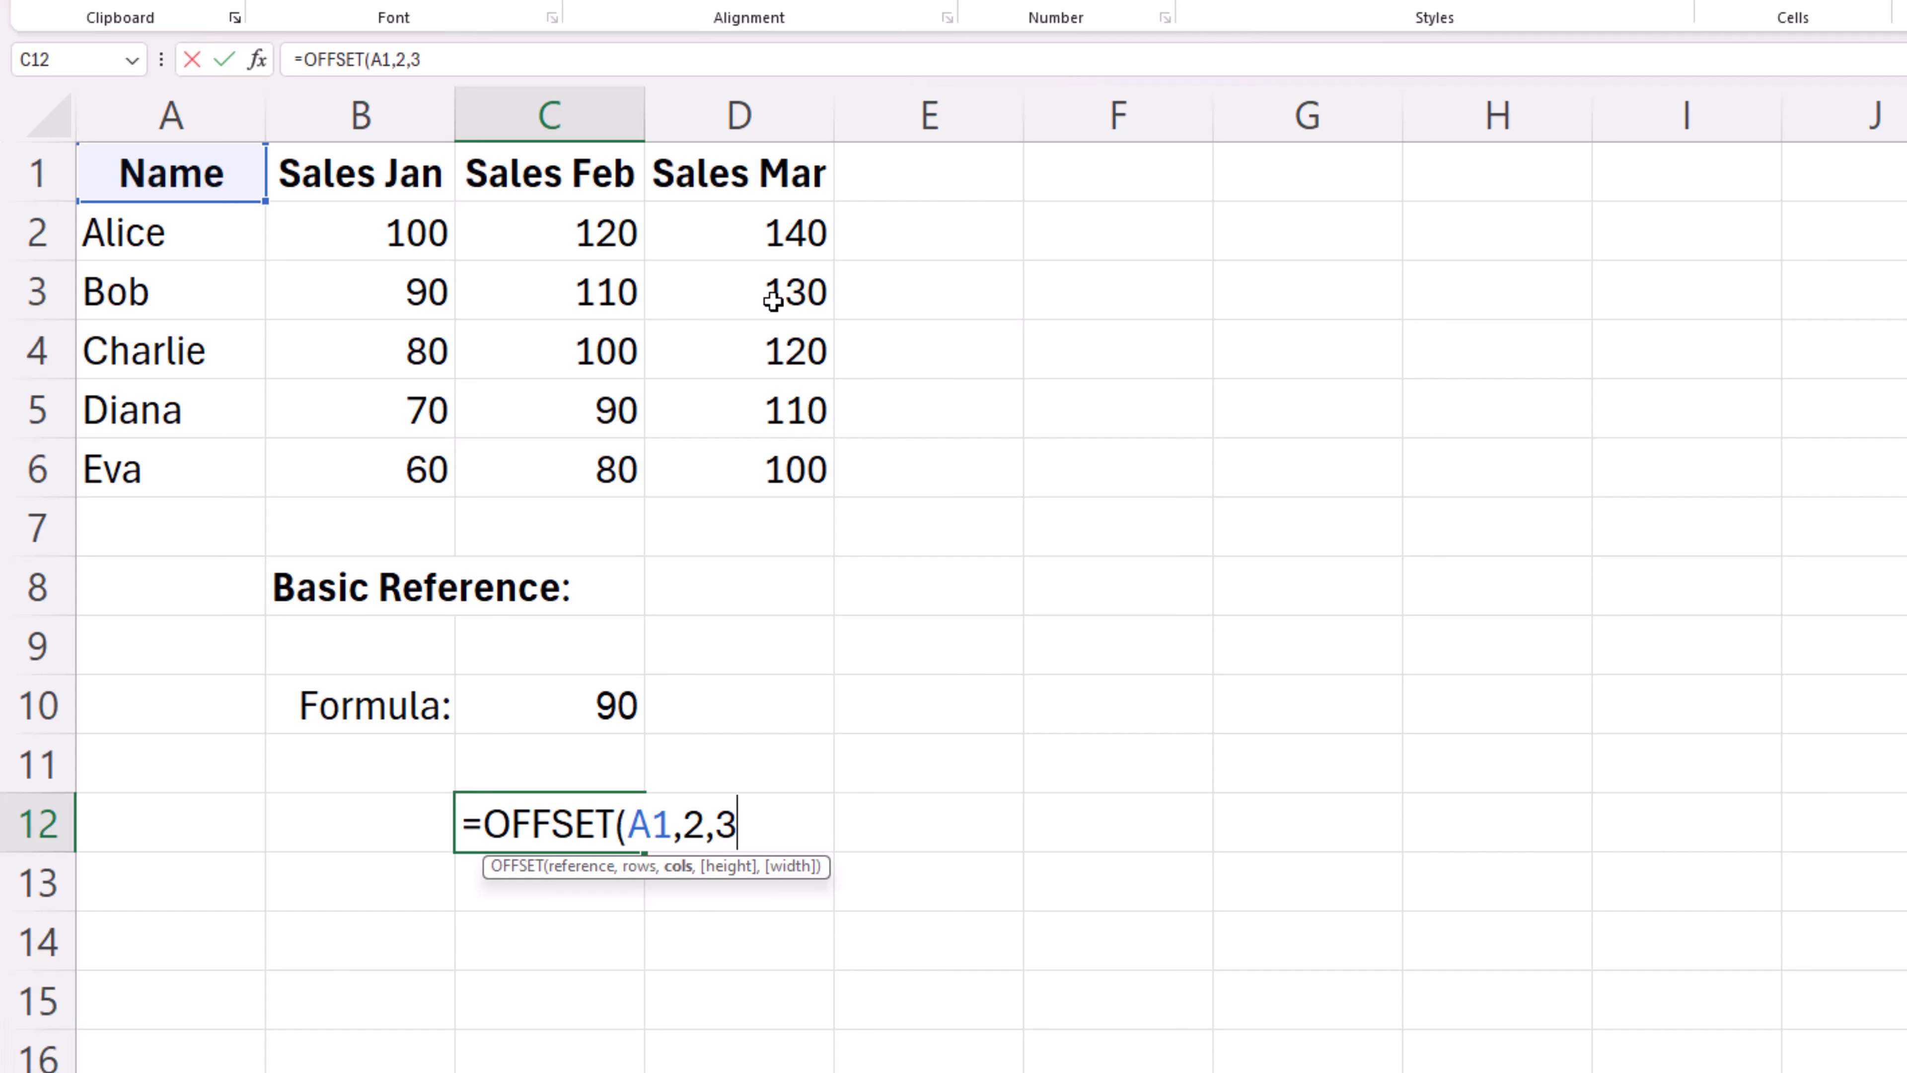
pyautogui.press('Return')
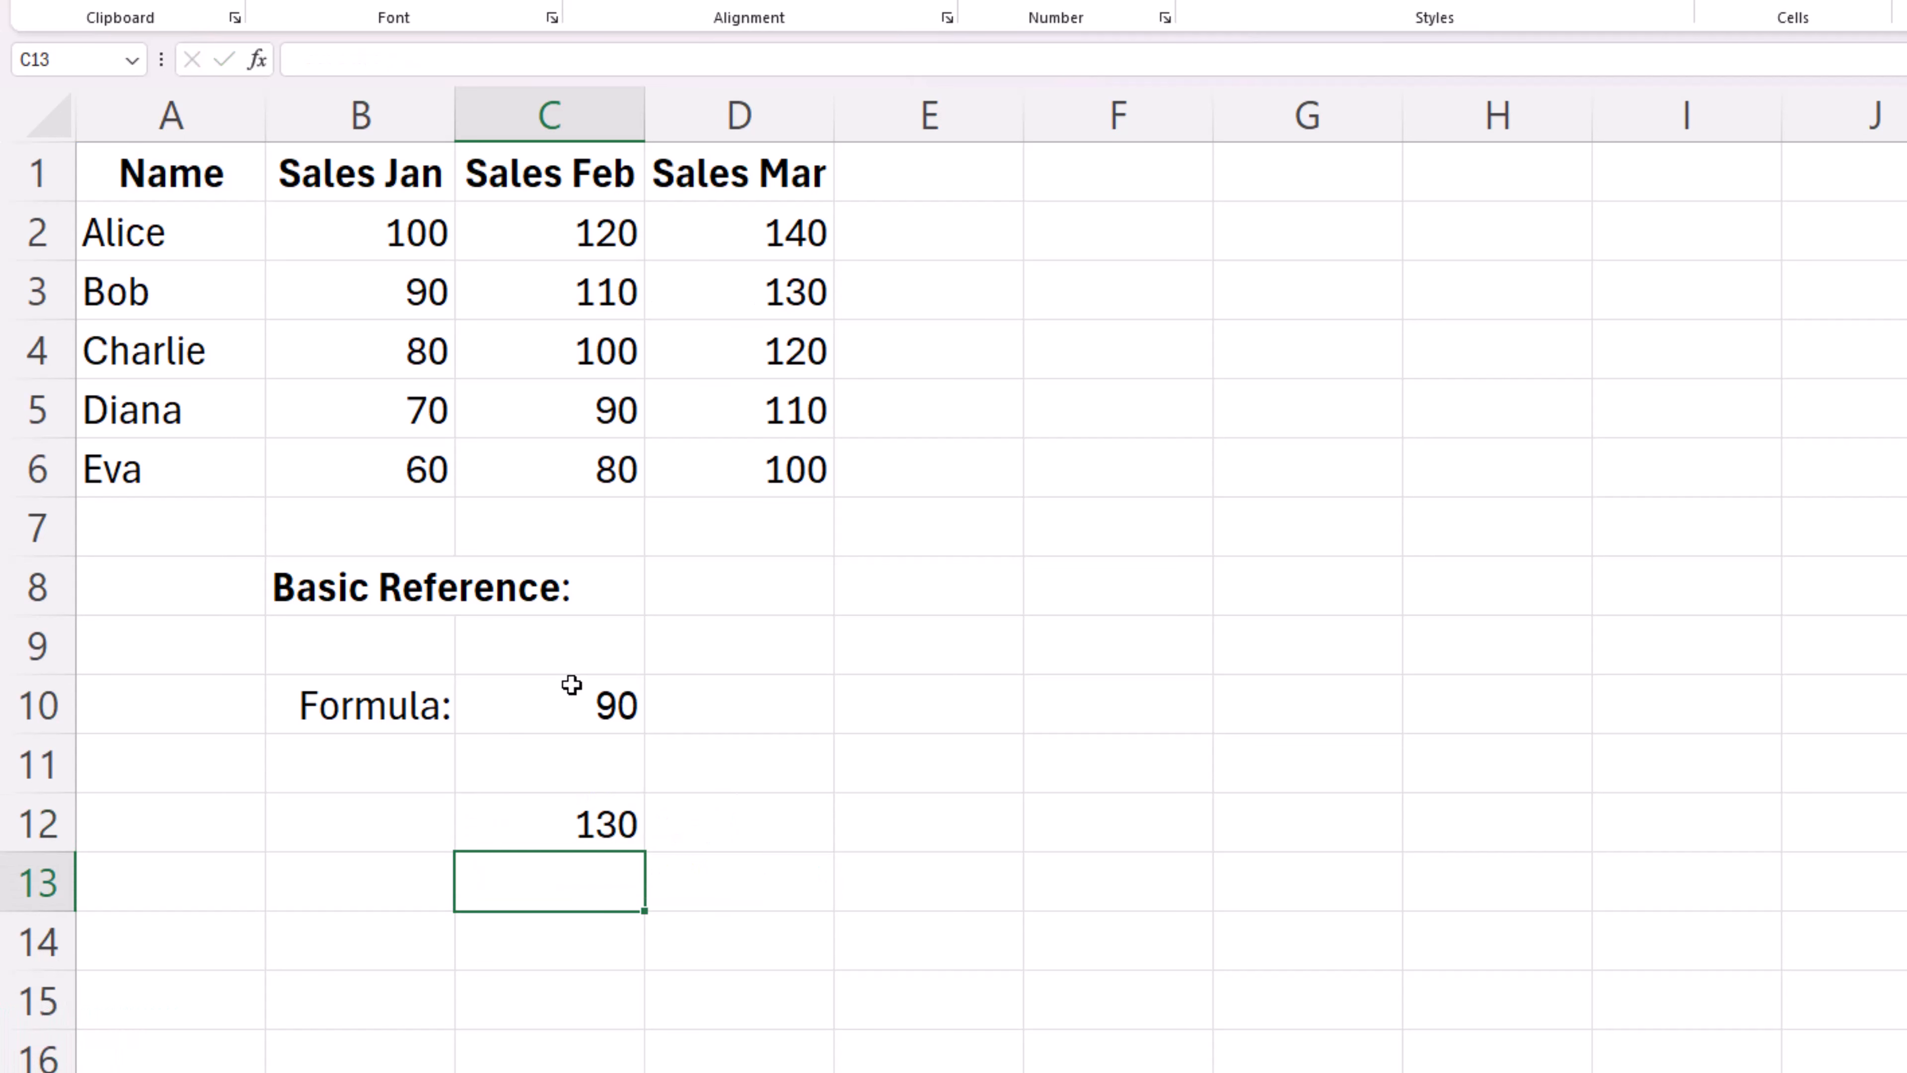
pyautogui.click(563, 802)
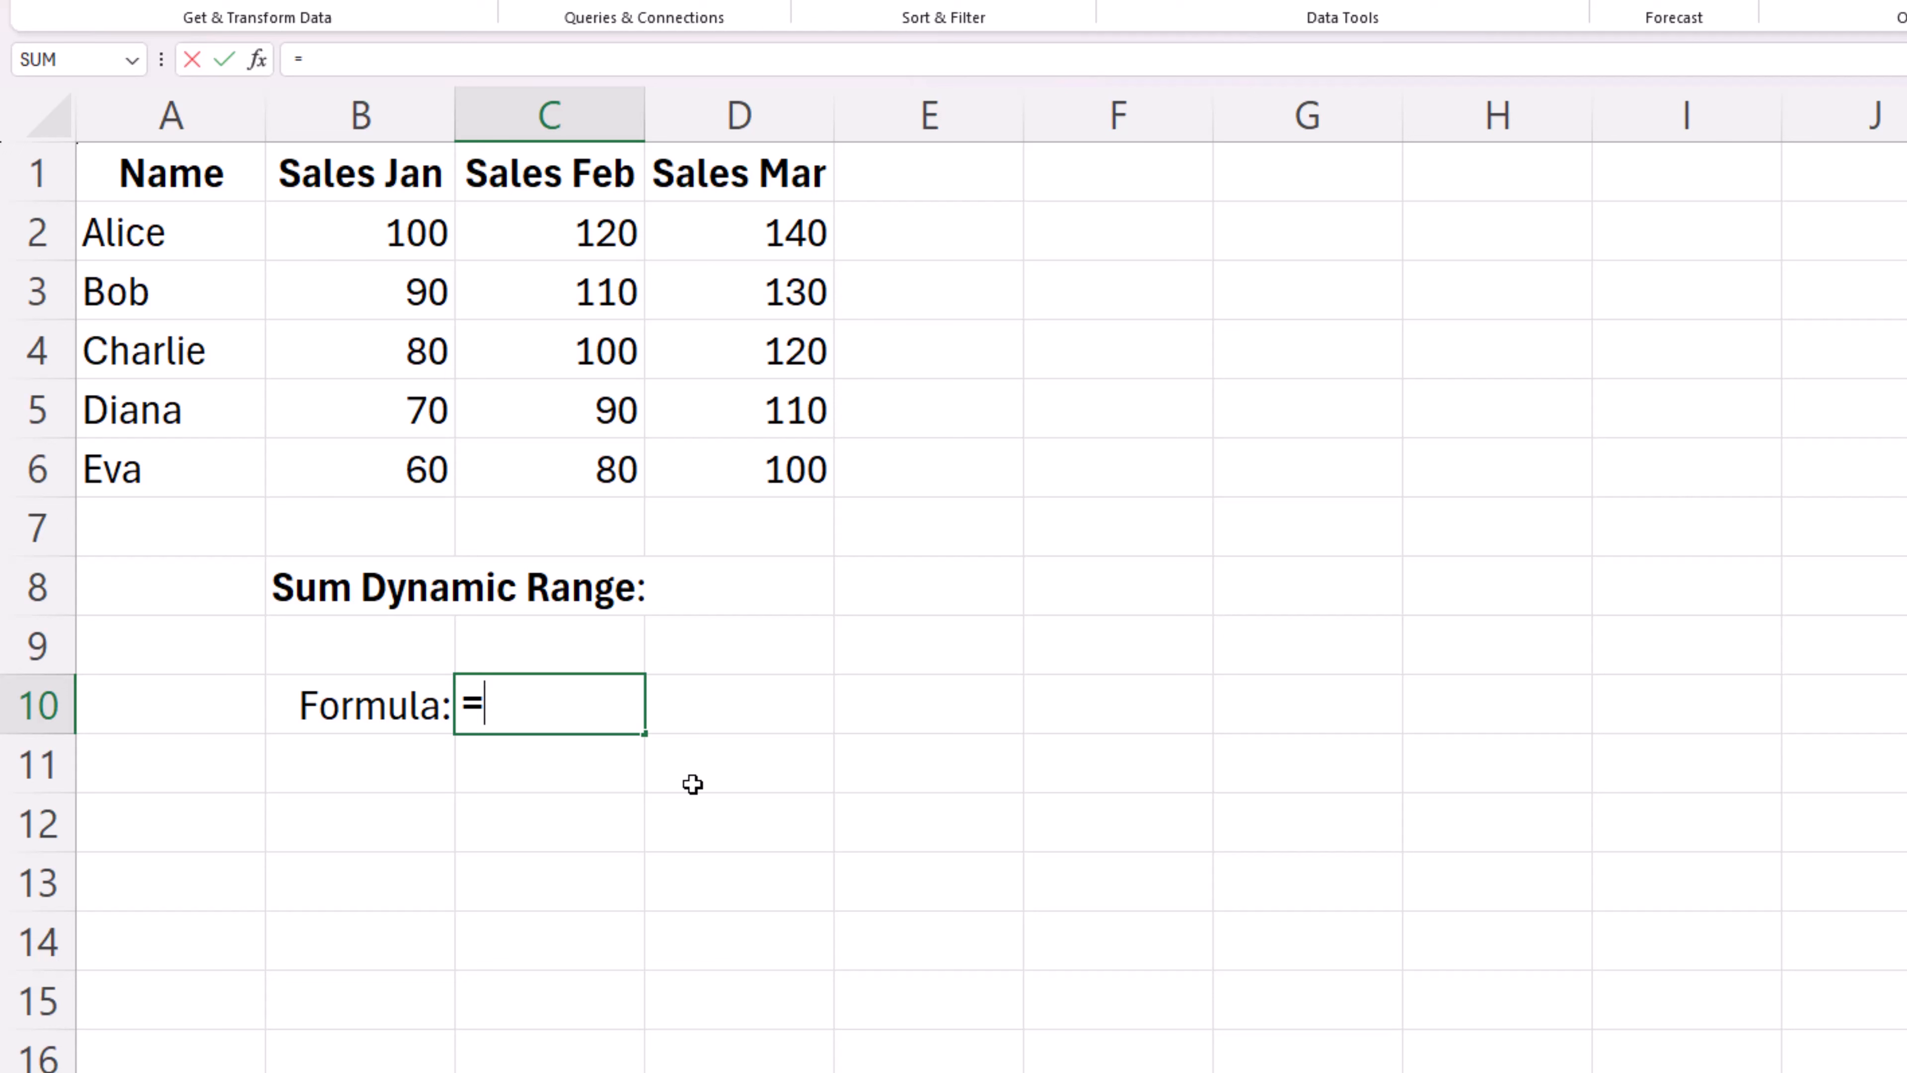
# - Enter the formula =SUM(OFFSET(B1,0,0,5,1)) in cell C10 under the Sum Dynamic Range heading
pyautogui.write('sum')
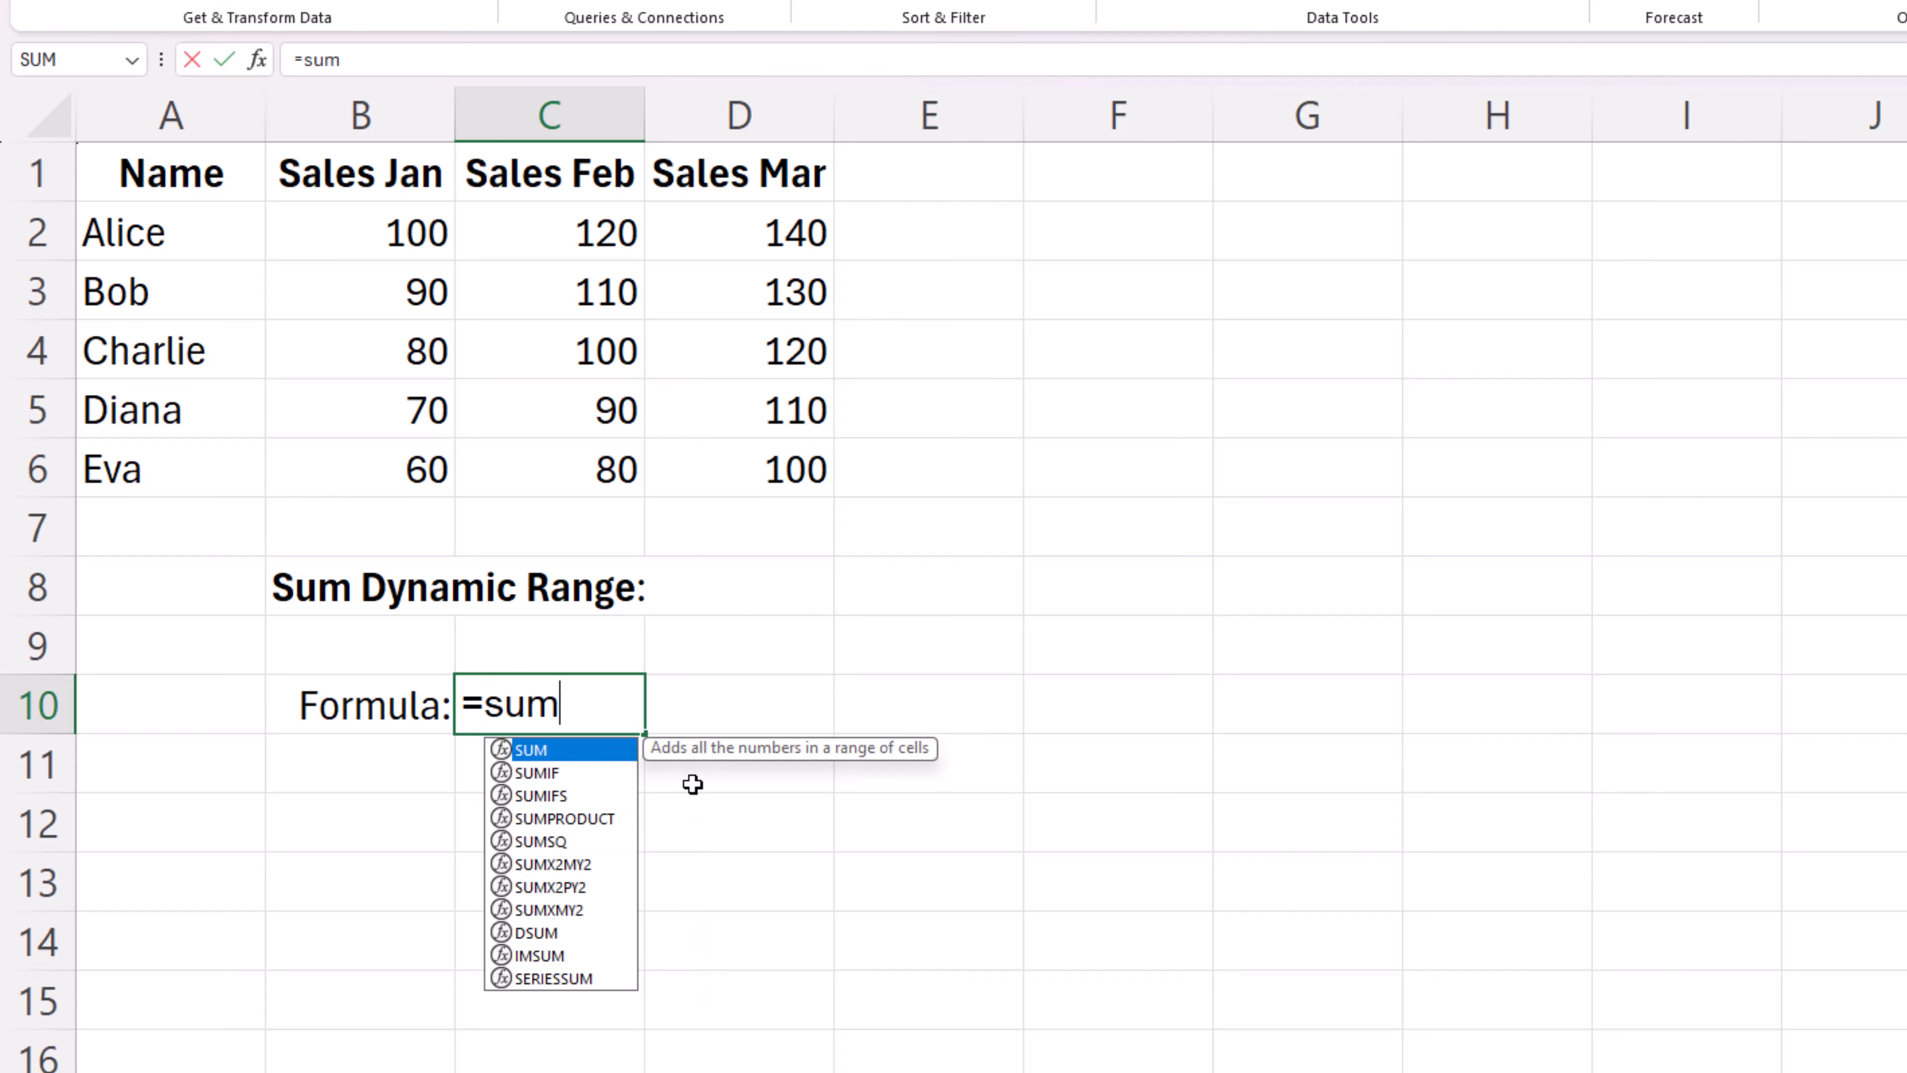
pyautogui.press('Tab')
pyautogui.write('off')
pyautogui.press('Tab')
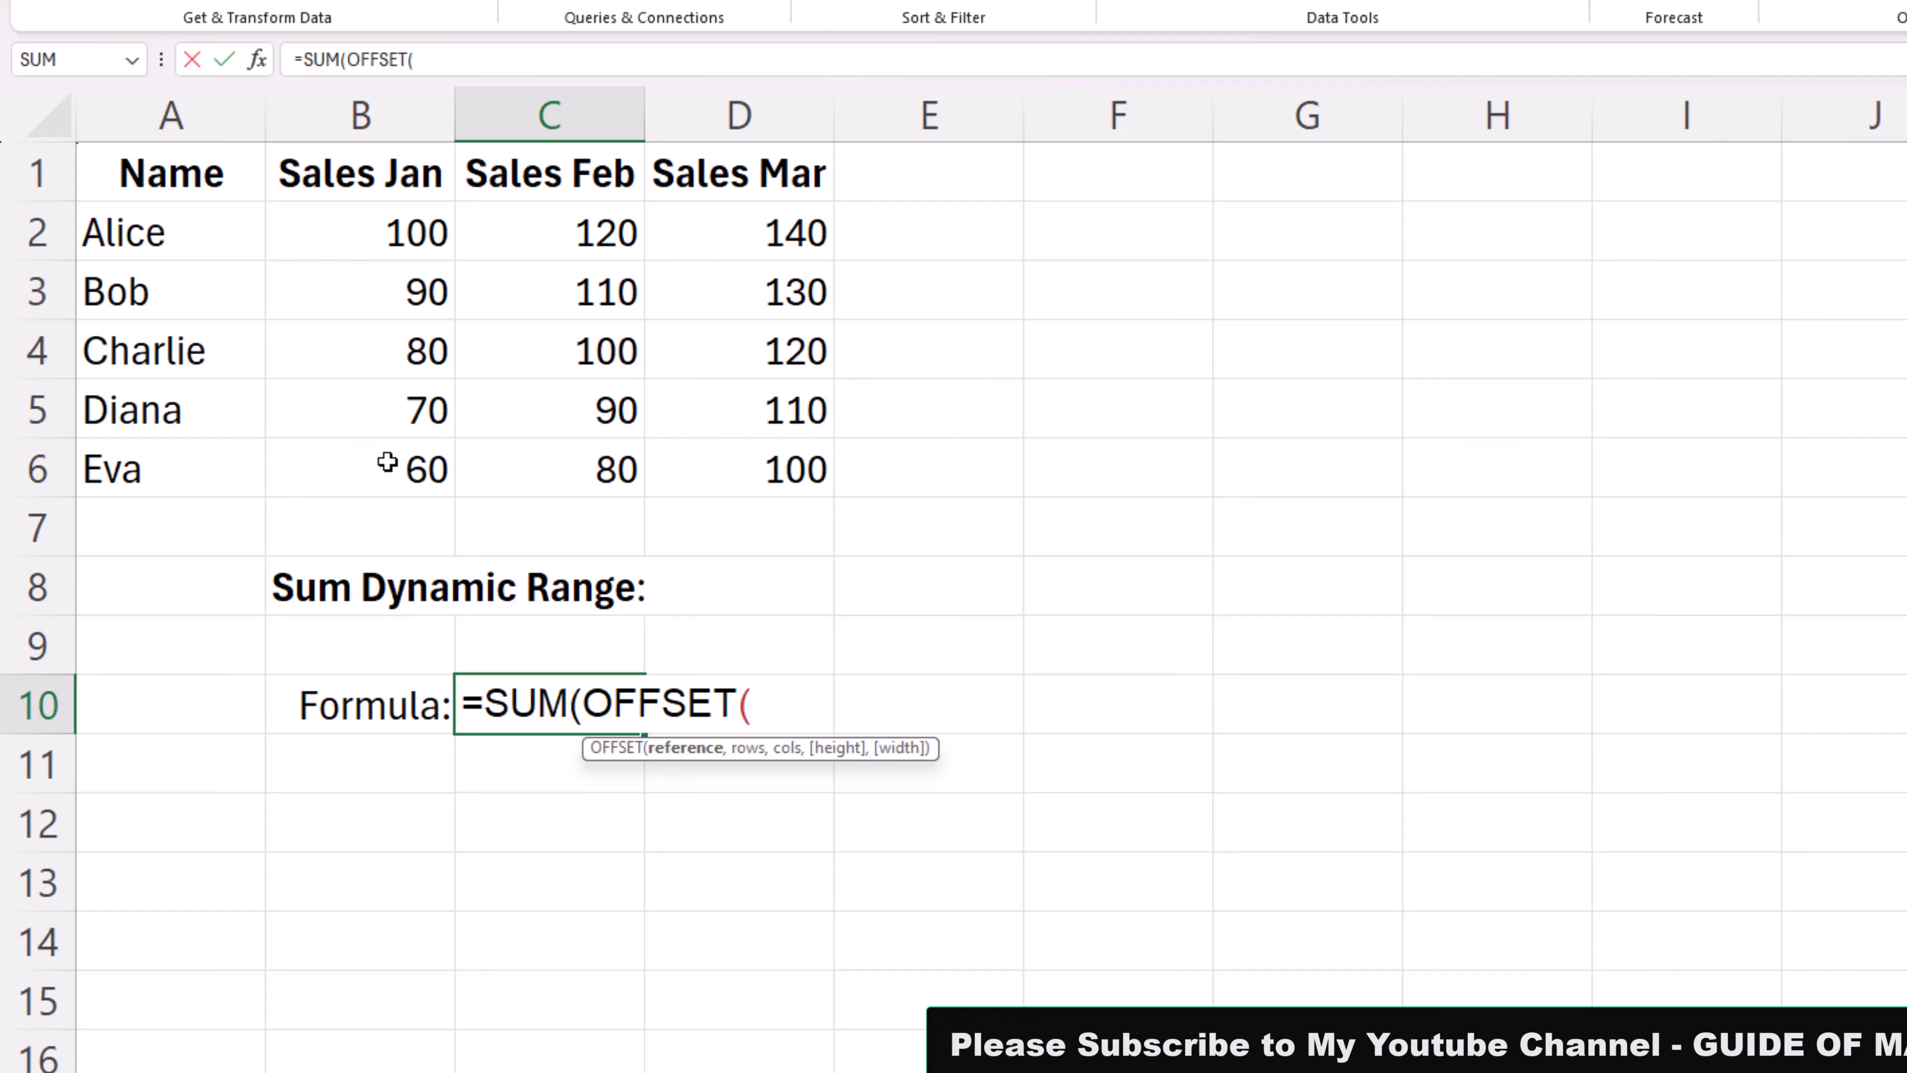
pyautogui.click(375, 186)
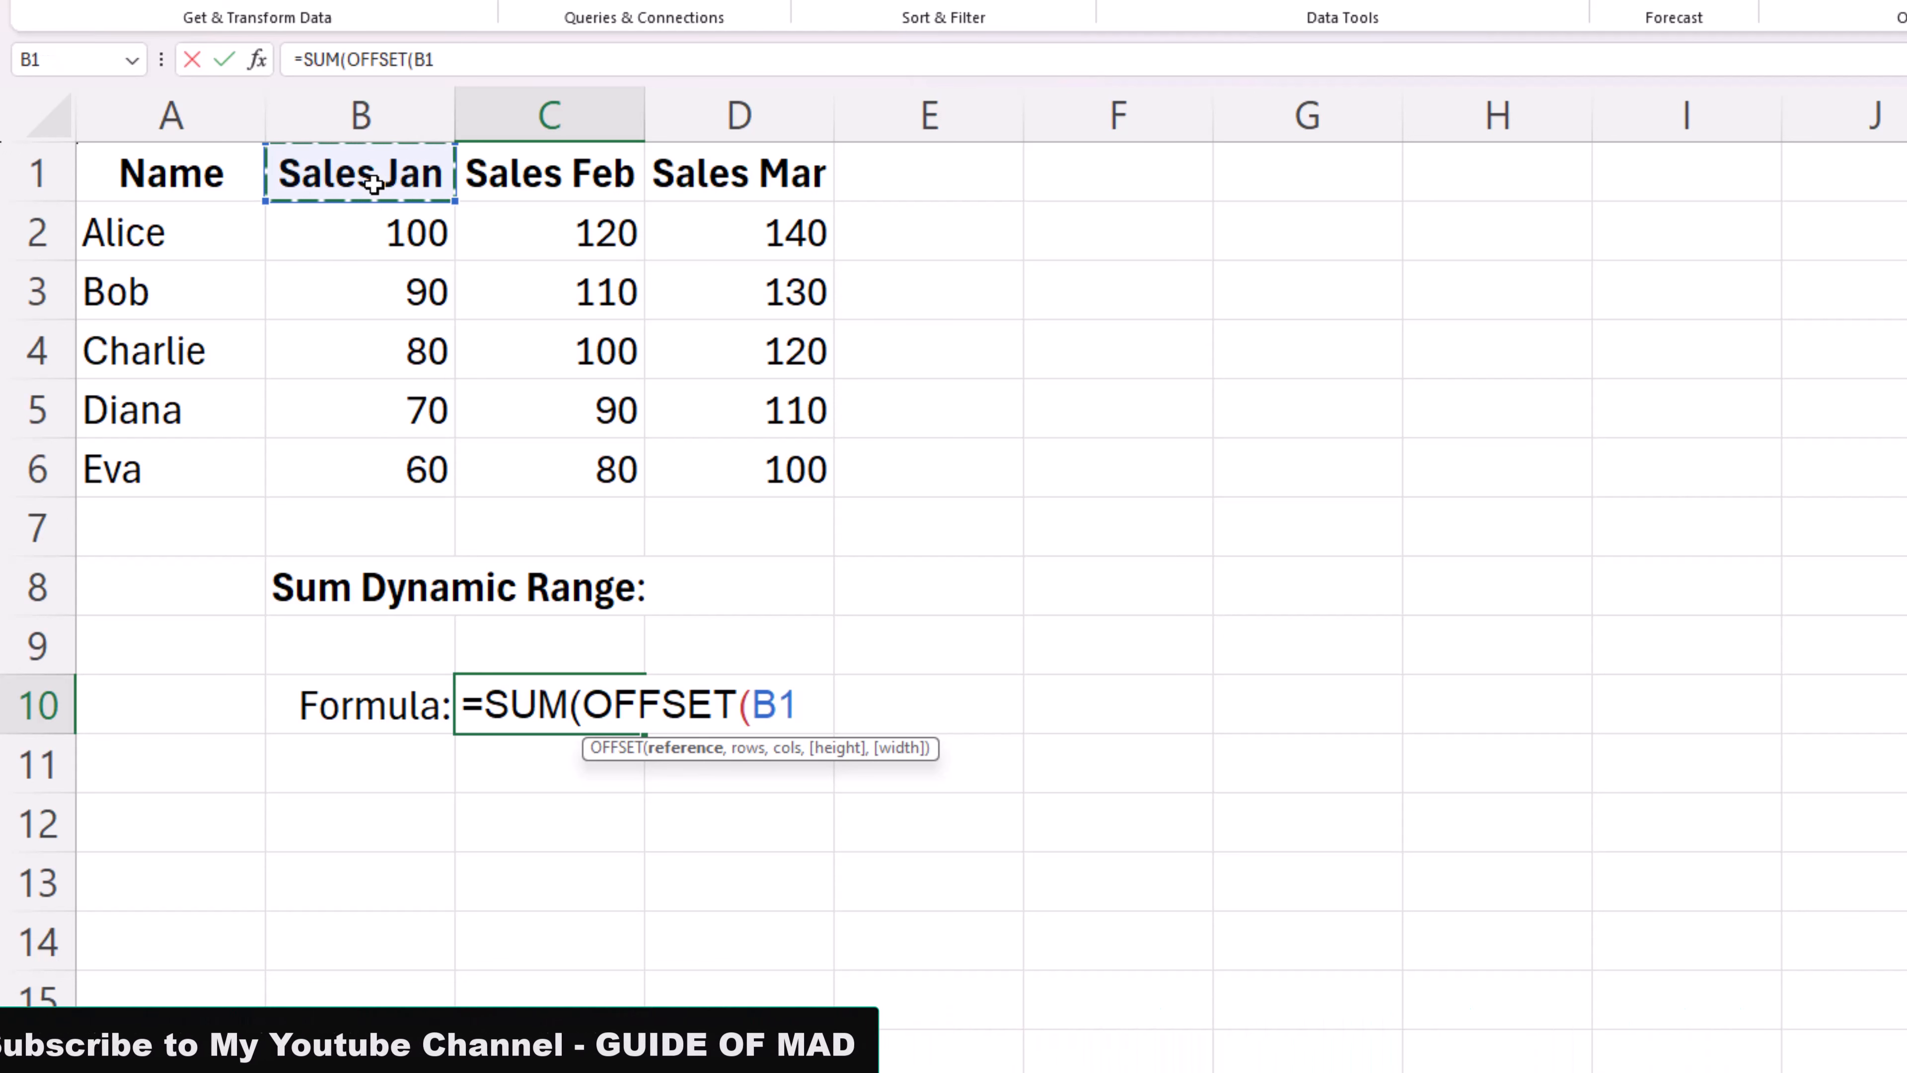
pyautogui.write(',0,0,')
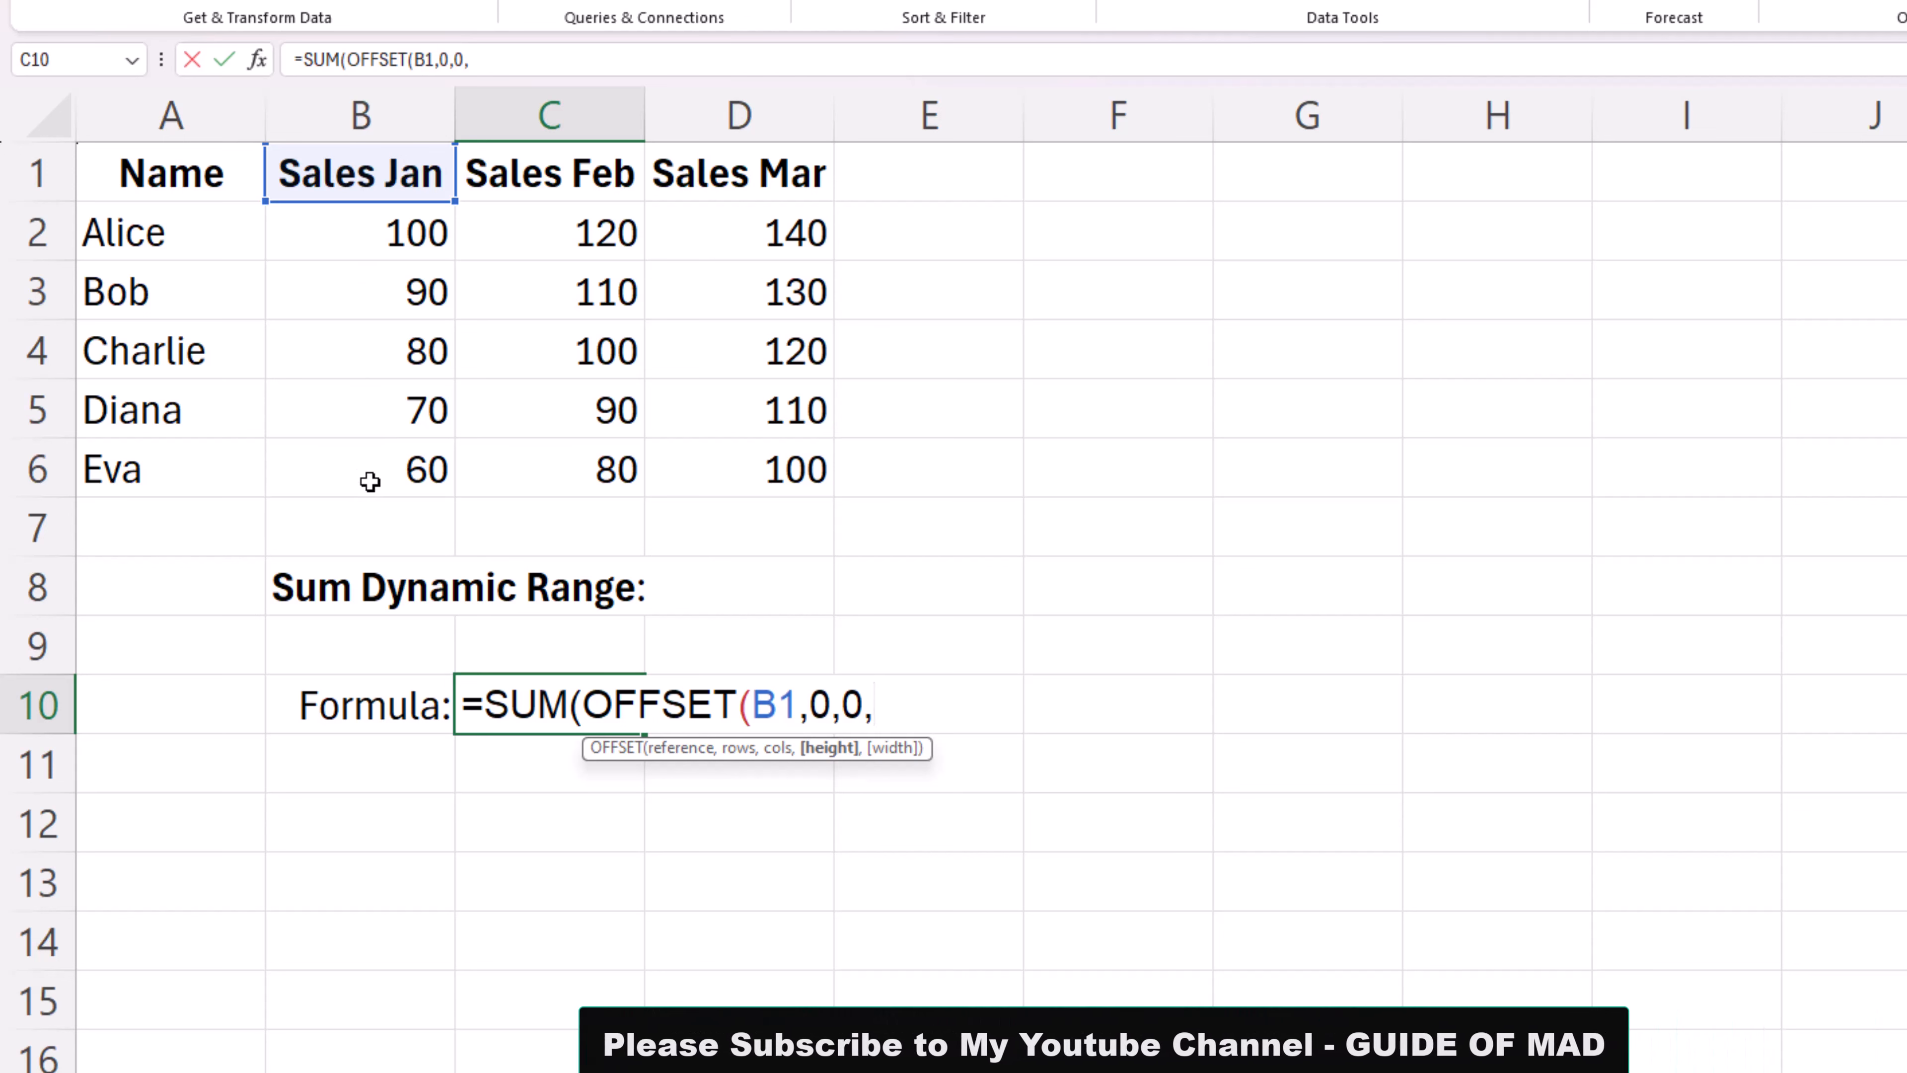
pyautogui.write('5,')
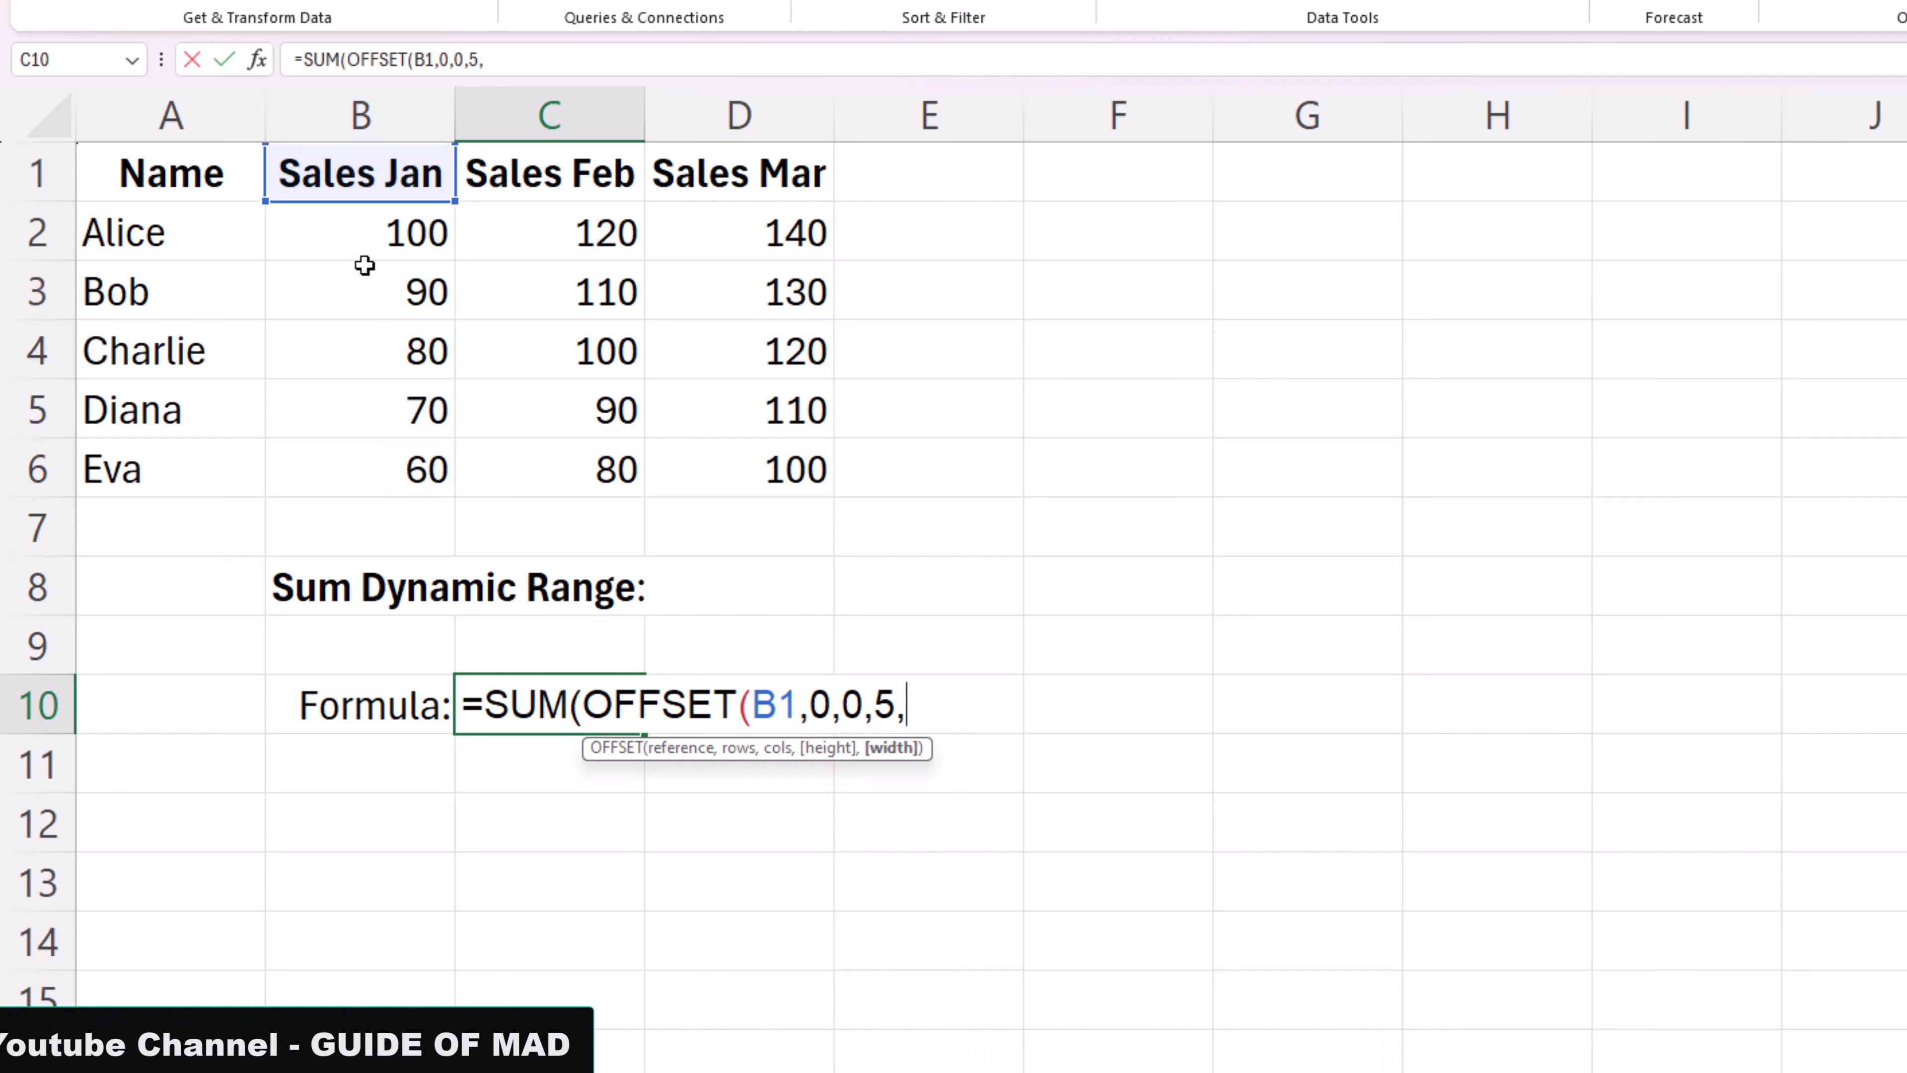
pyautogui.write('1')
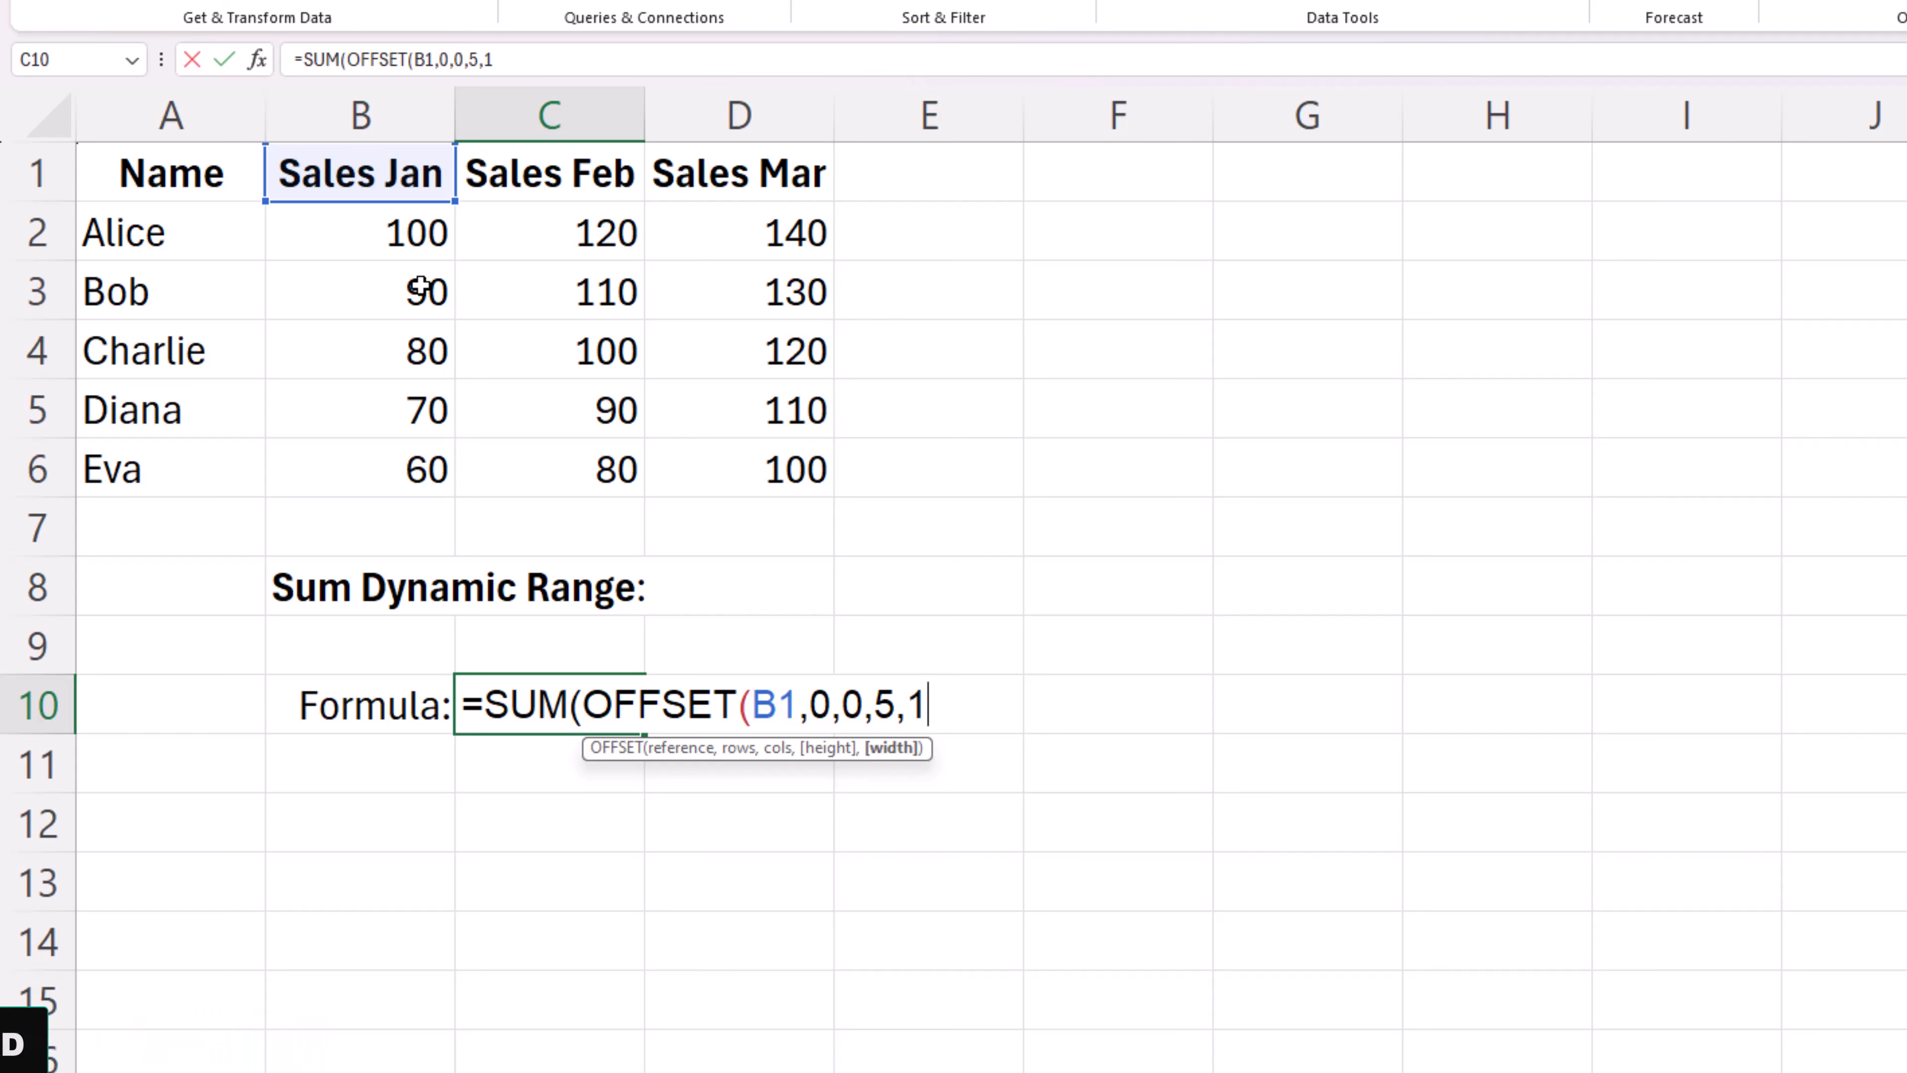
pyautogui.press('Return')
pyautogui.press('Return')
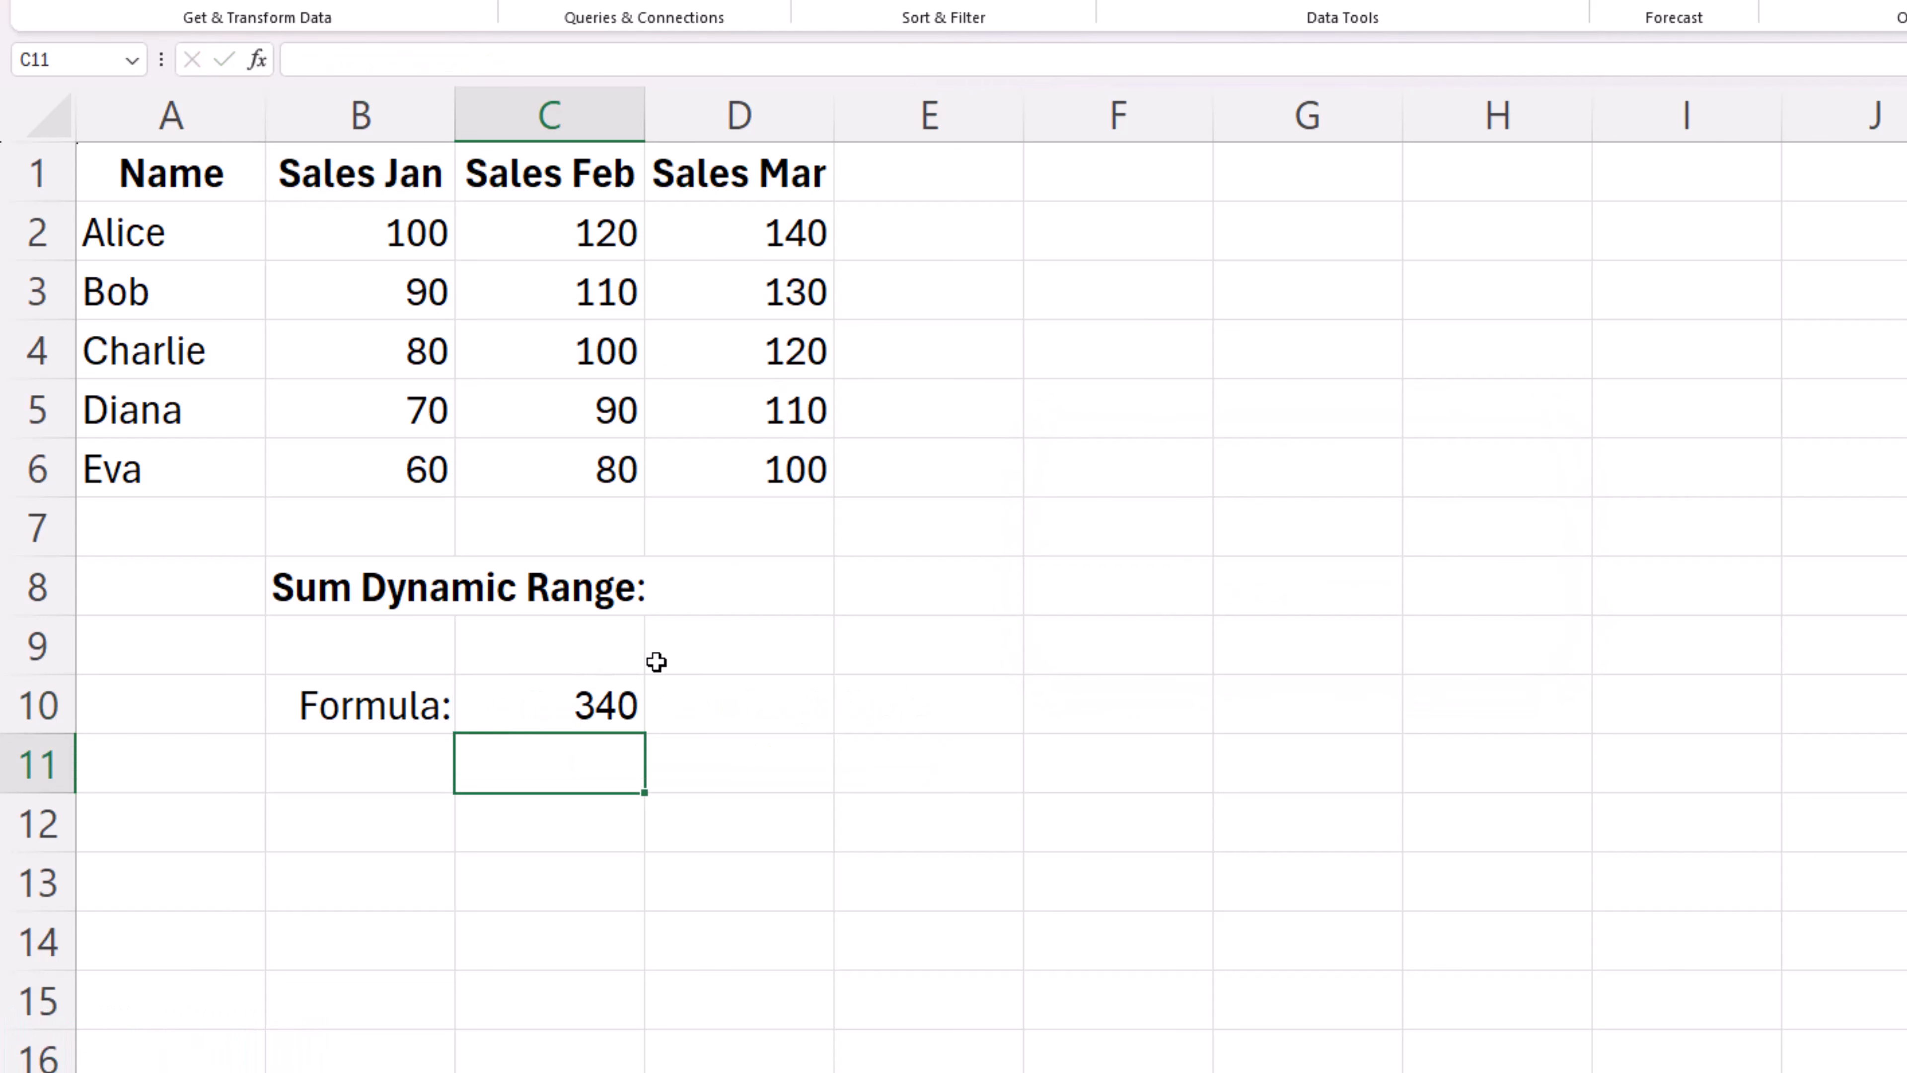
# - Examine the formula in C10 and compare its result with the January sales in B2:B5
pyautogui.click(609, 706)
pyautogui.doubleClick(612, 708)
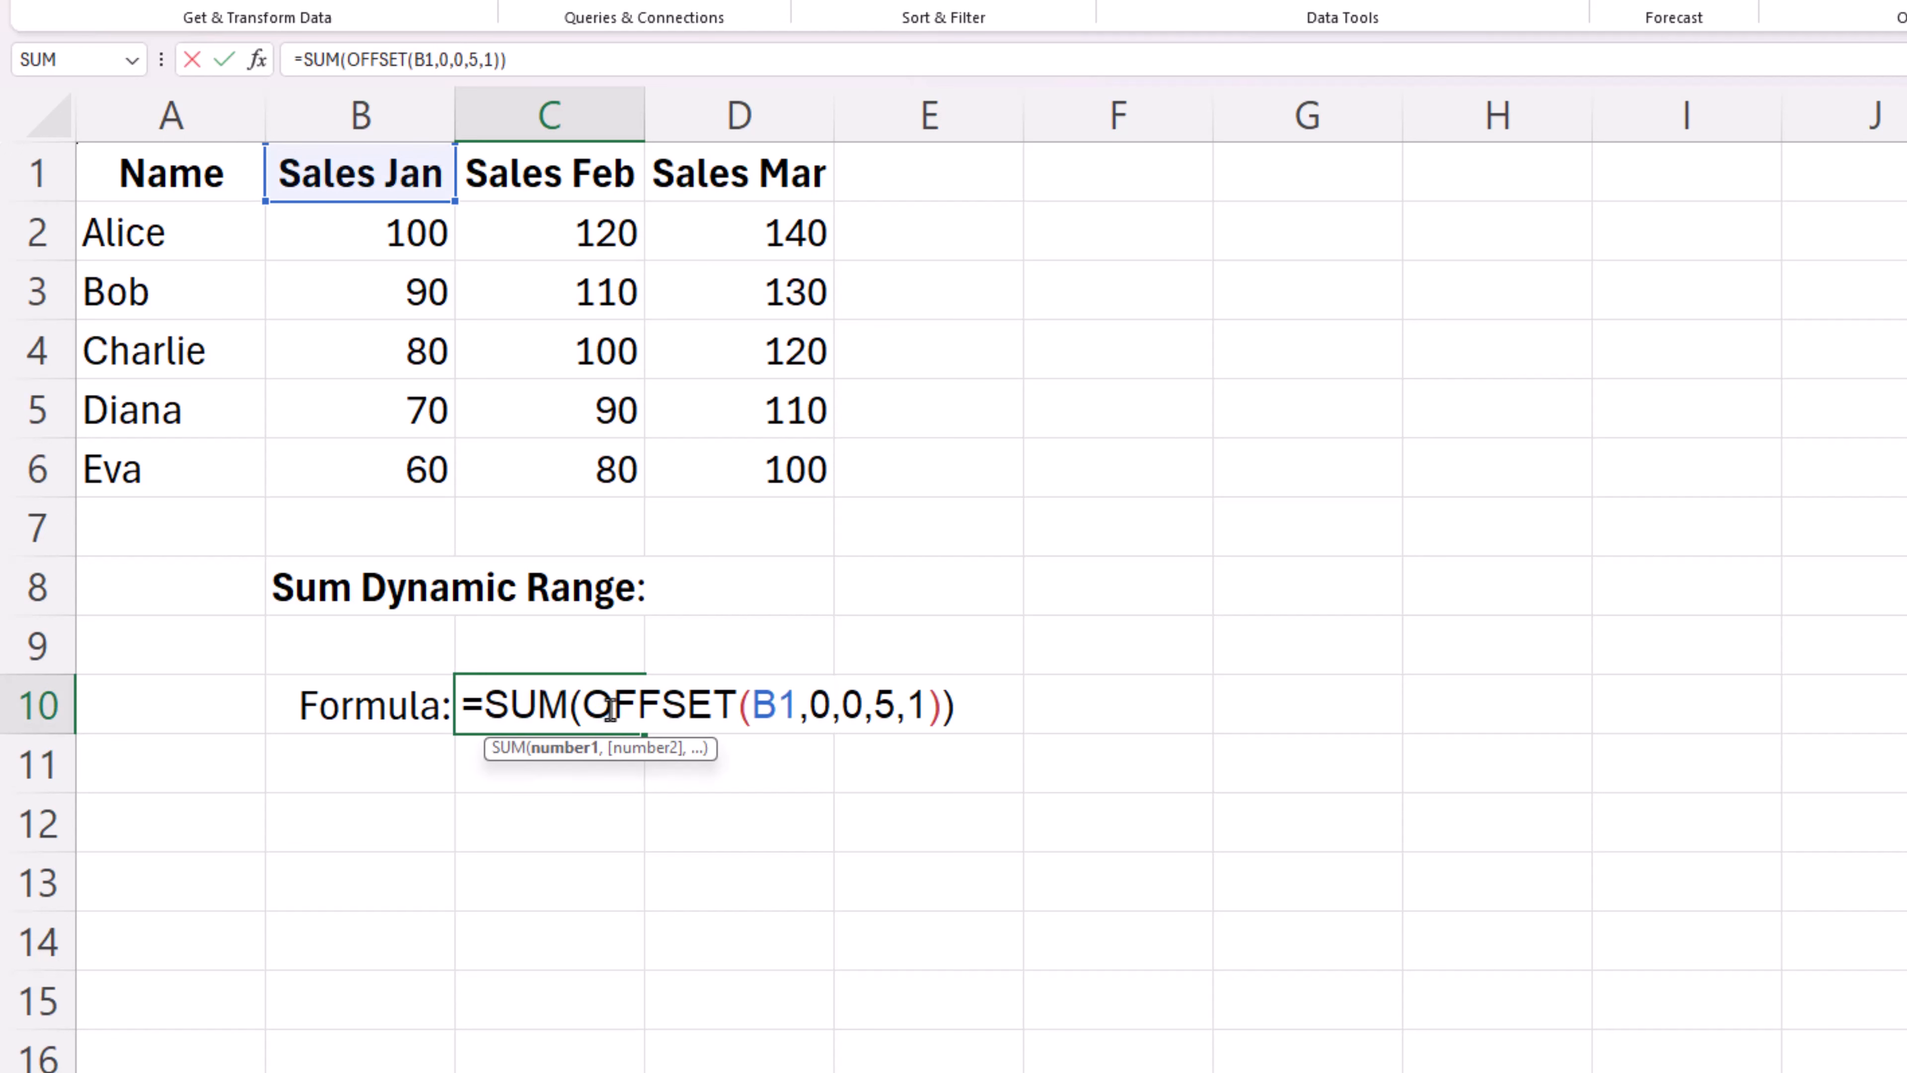
pyautogui.press('Escape')
pyautogui.moveTo(390, 232); pyautogui.dragTo(409, 409)
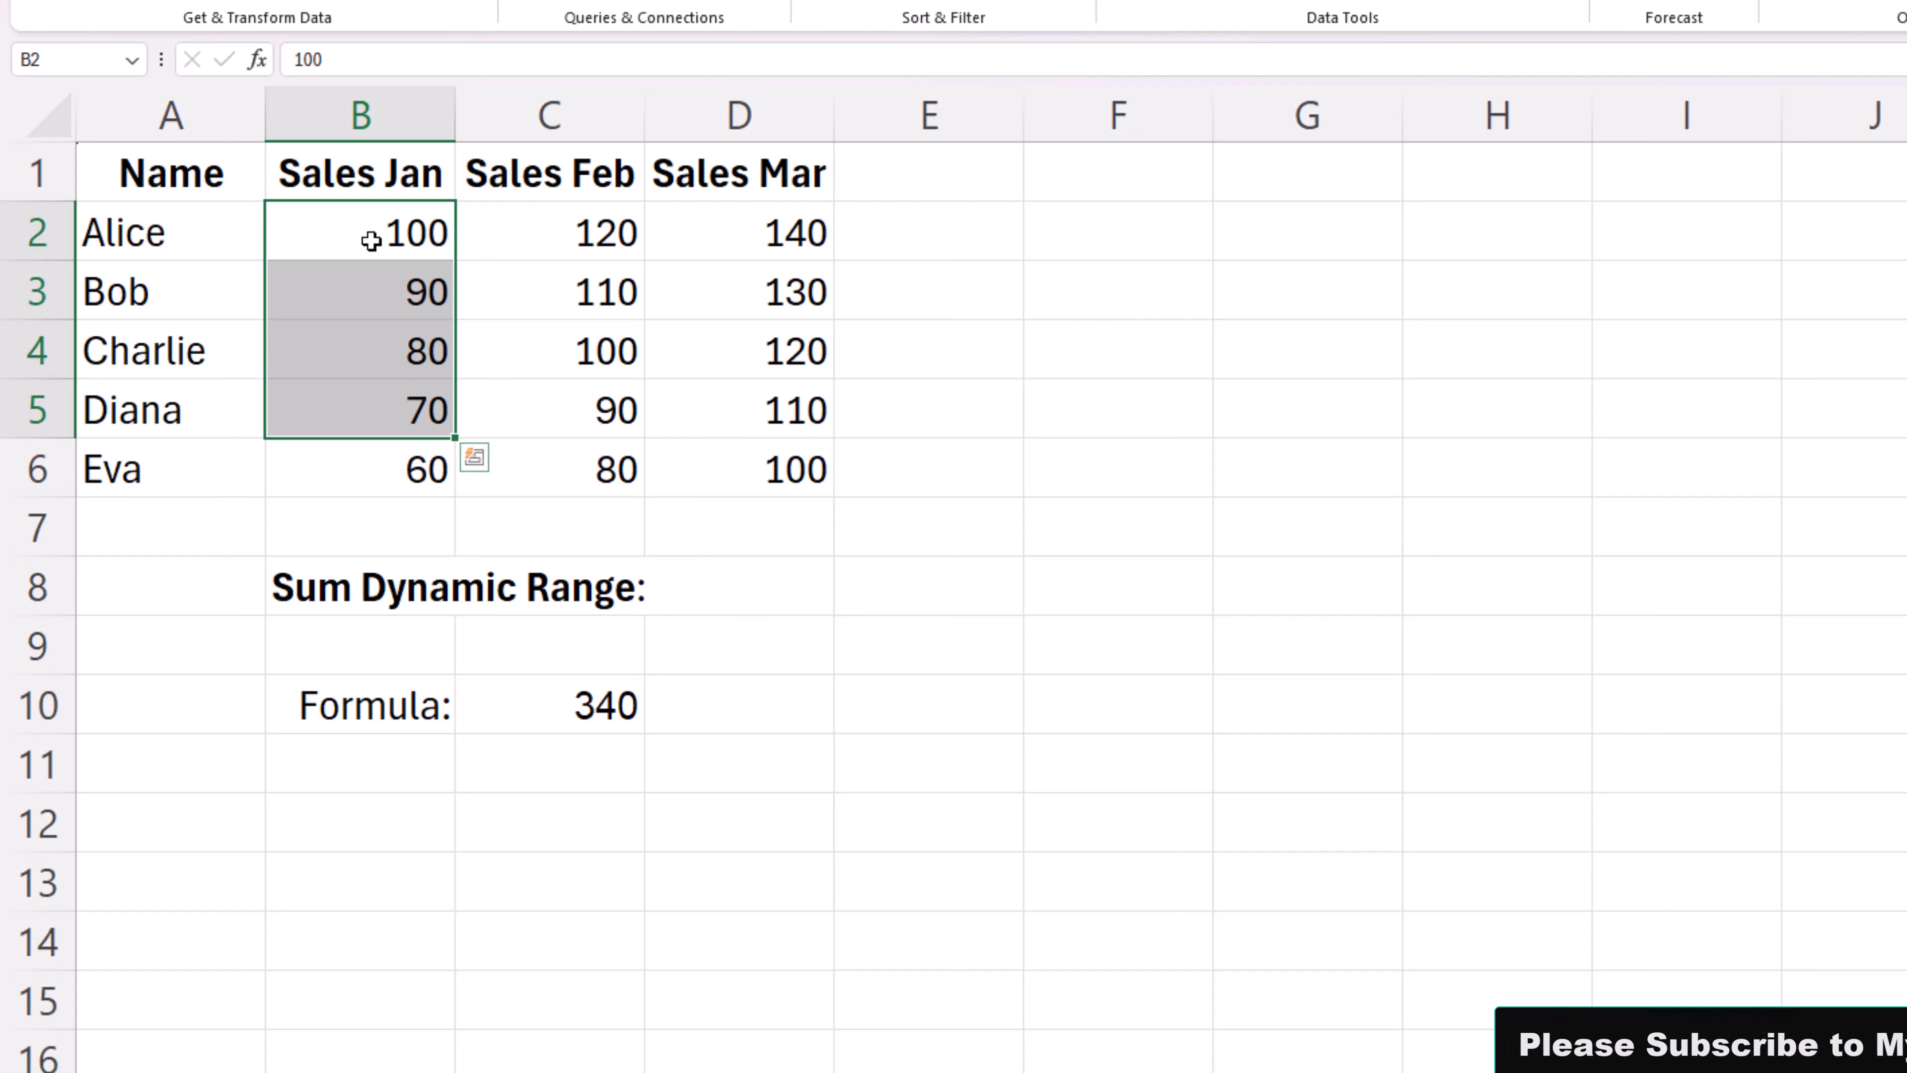
pyautogui.hotkey('shift', 'Up')
pyautogui.hotkey('shift', 'Up')
pyautogui.moveTo(371, 227); pyautogui.dragTo(379, 413)
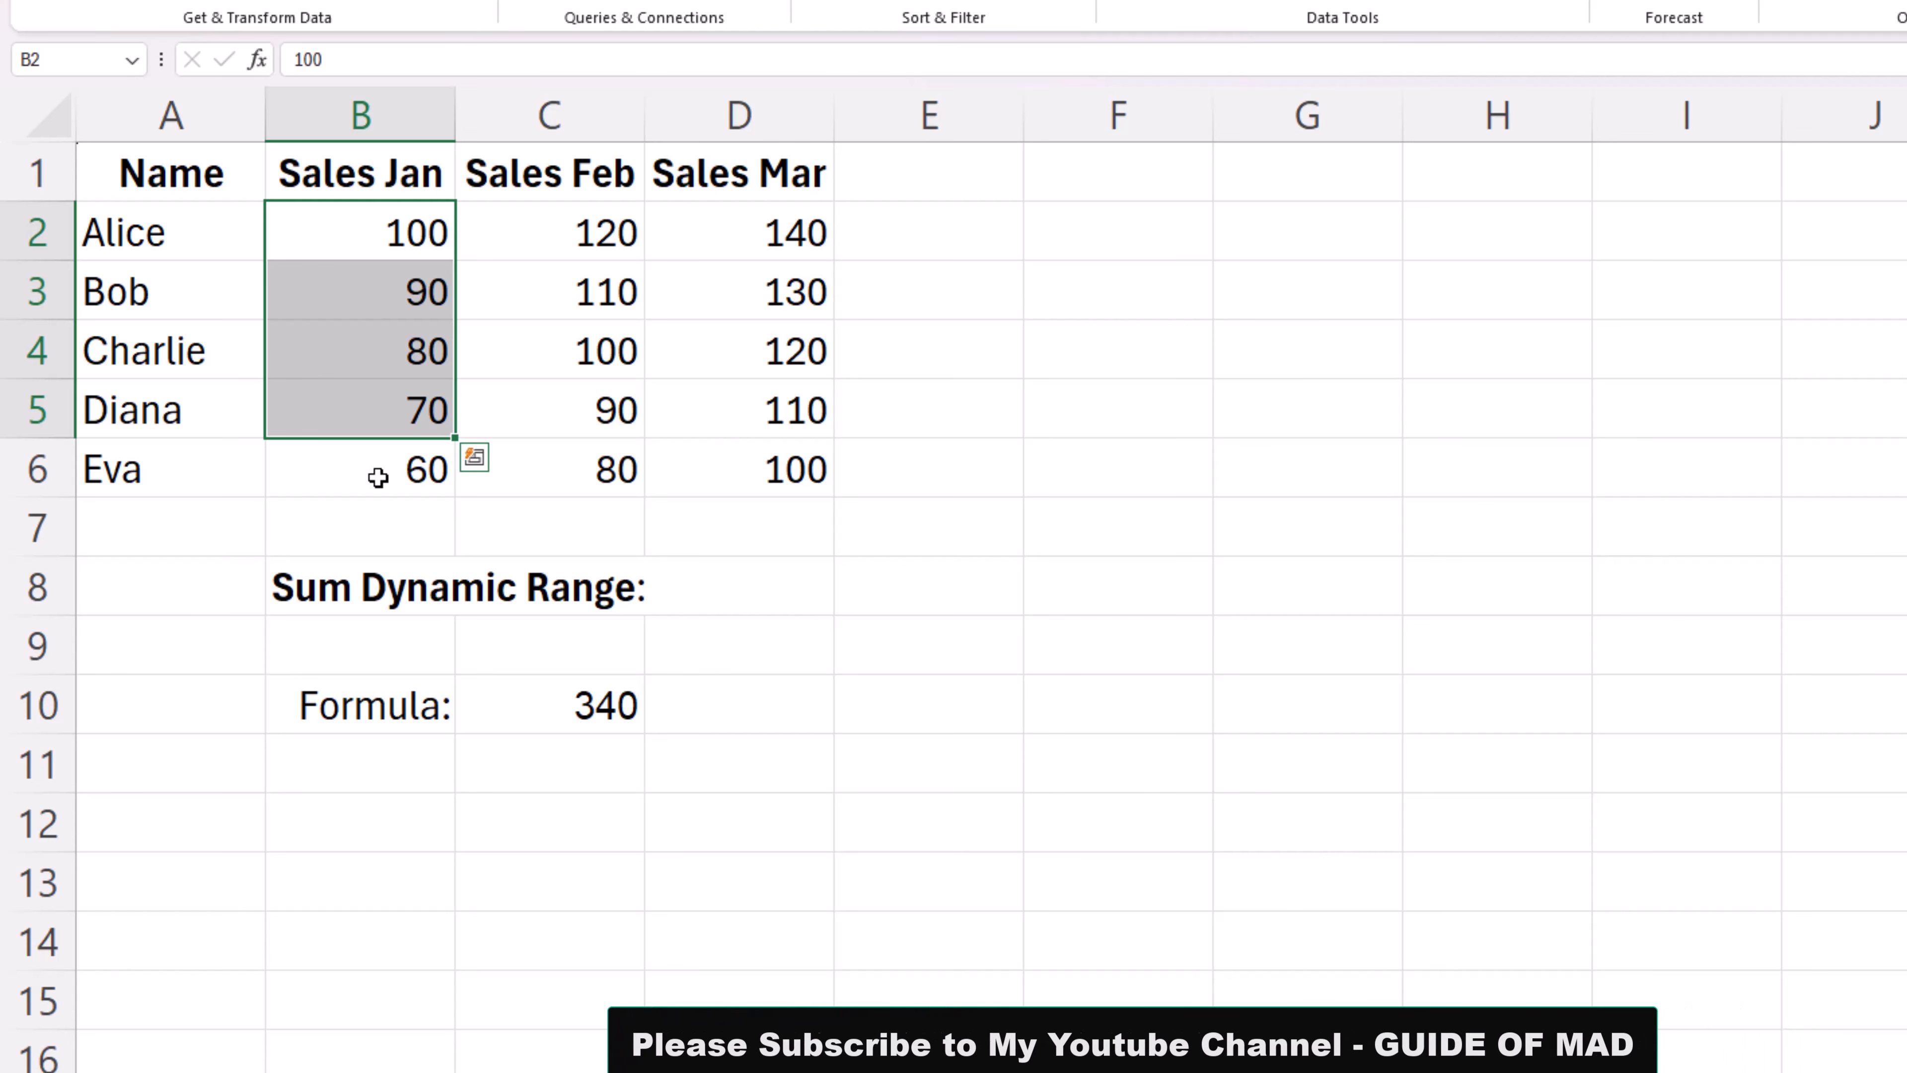
pyautogui.moveTo(393, 219); pyautogui.dragTo(413, 421)
# - Set the OFFSET height argument in C10's formula to 6 and check the result against the January sales in B2:B6
pyautogui.doubleClick(577, 695)
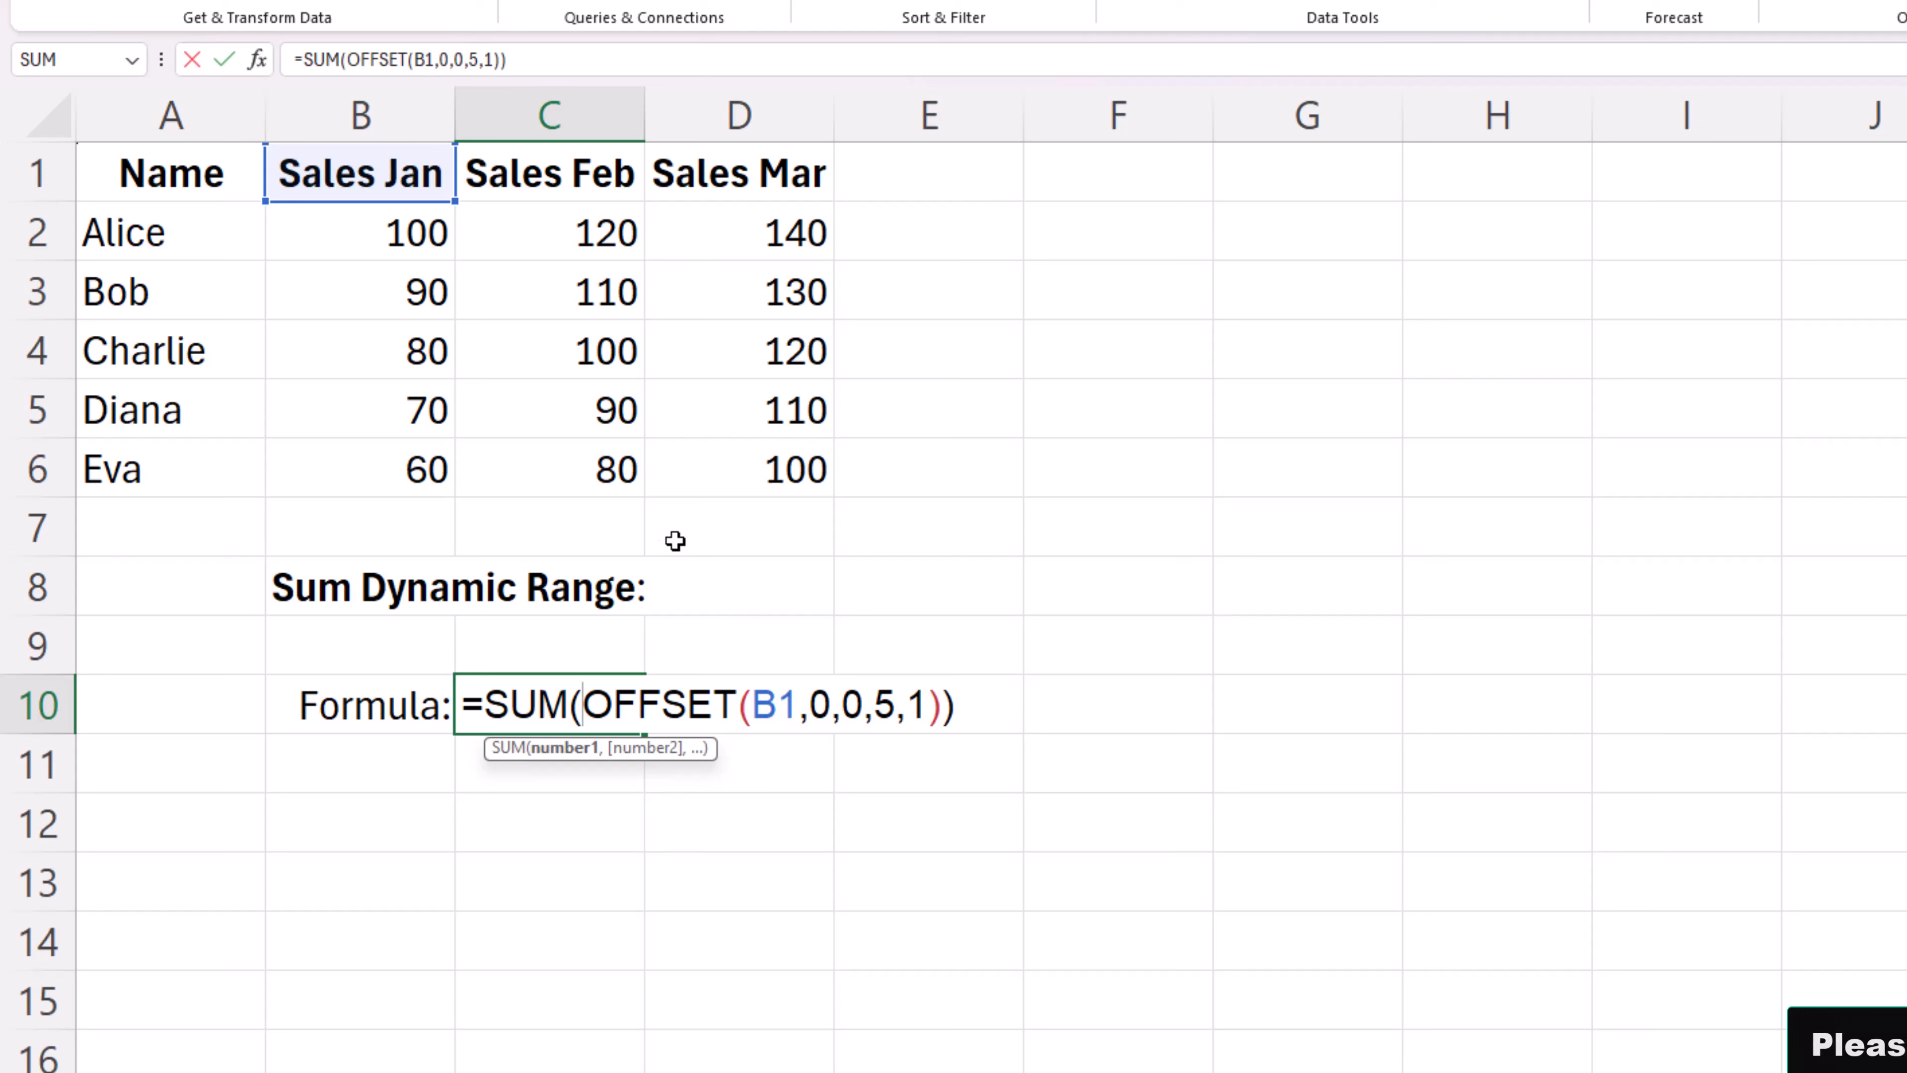
pyautogui.doubleClick(887, 704)
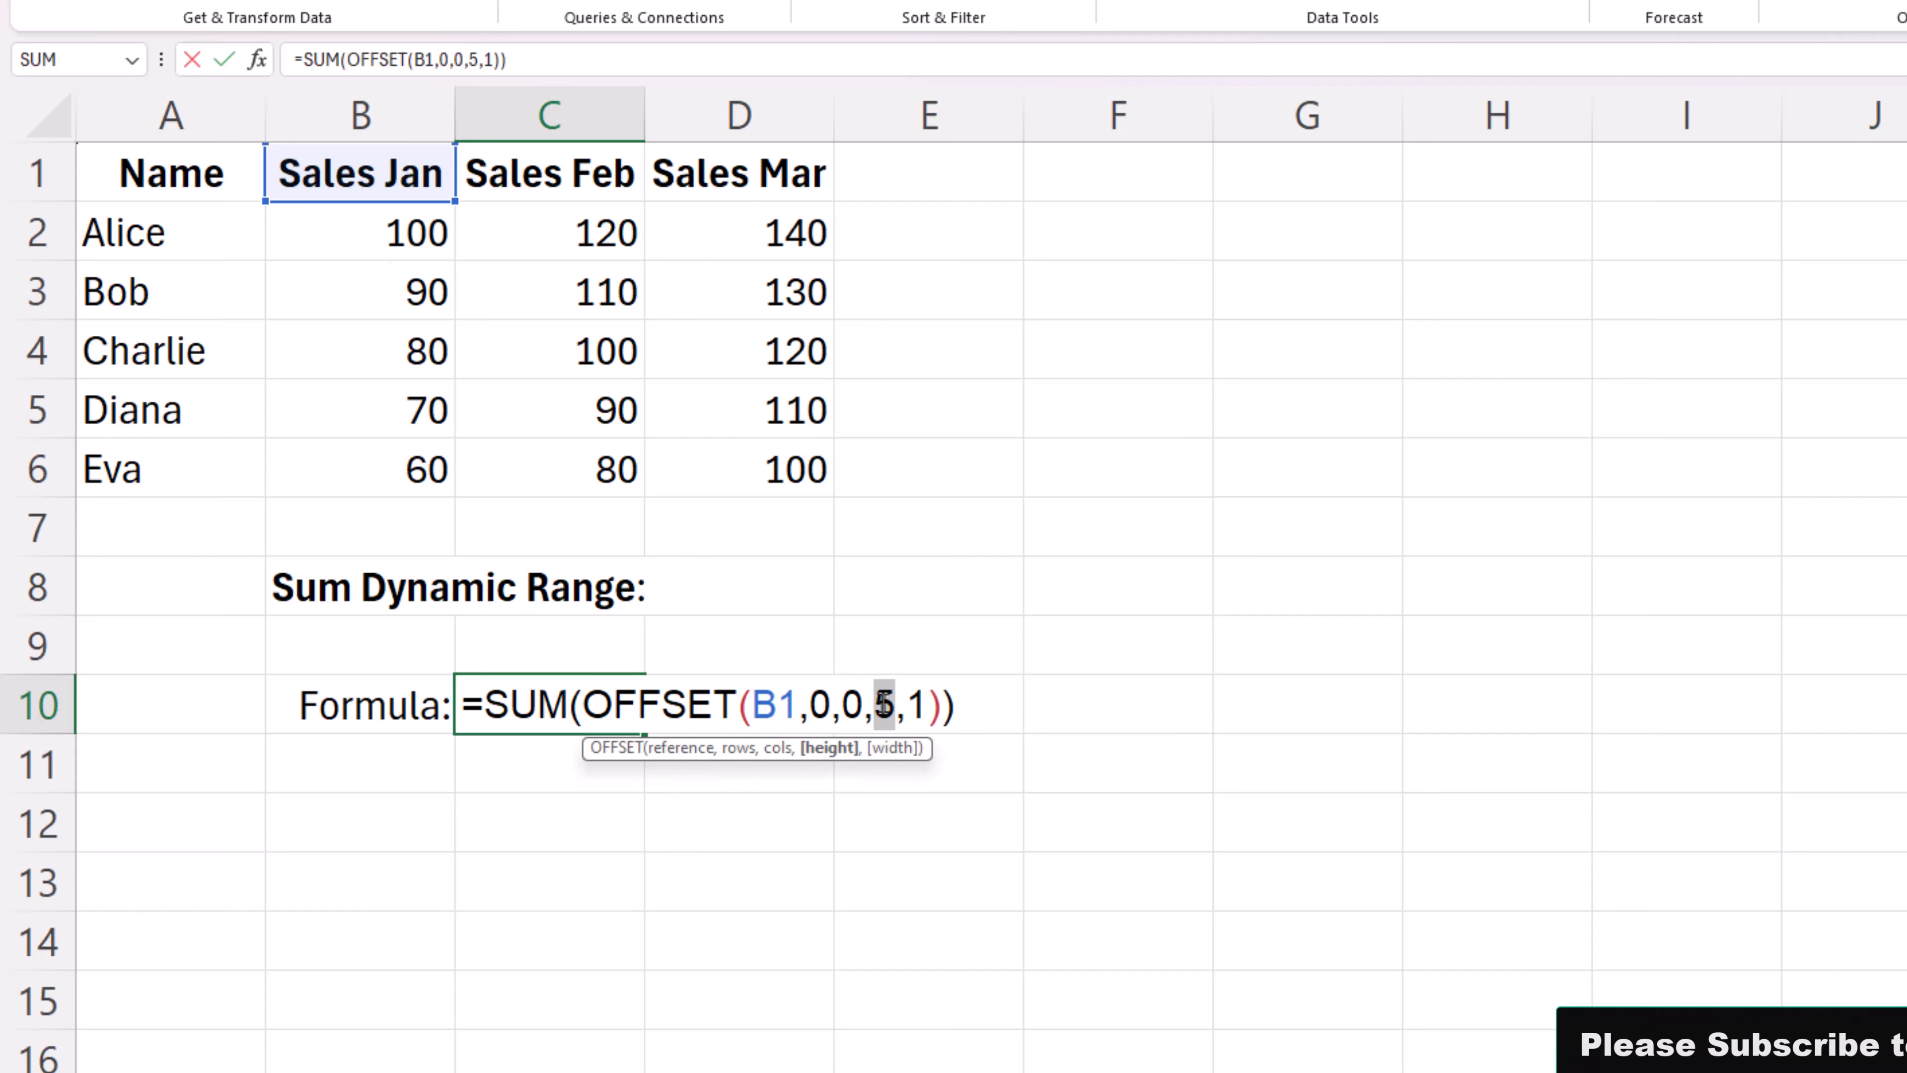
pyautogui.write('6')
pyautogui.press('Return')
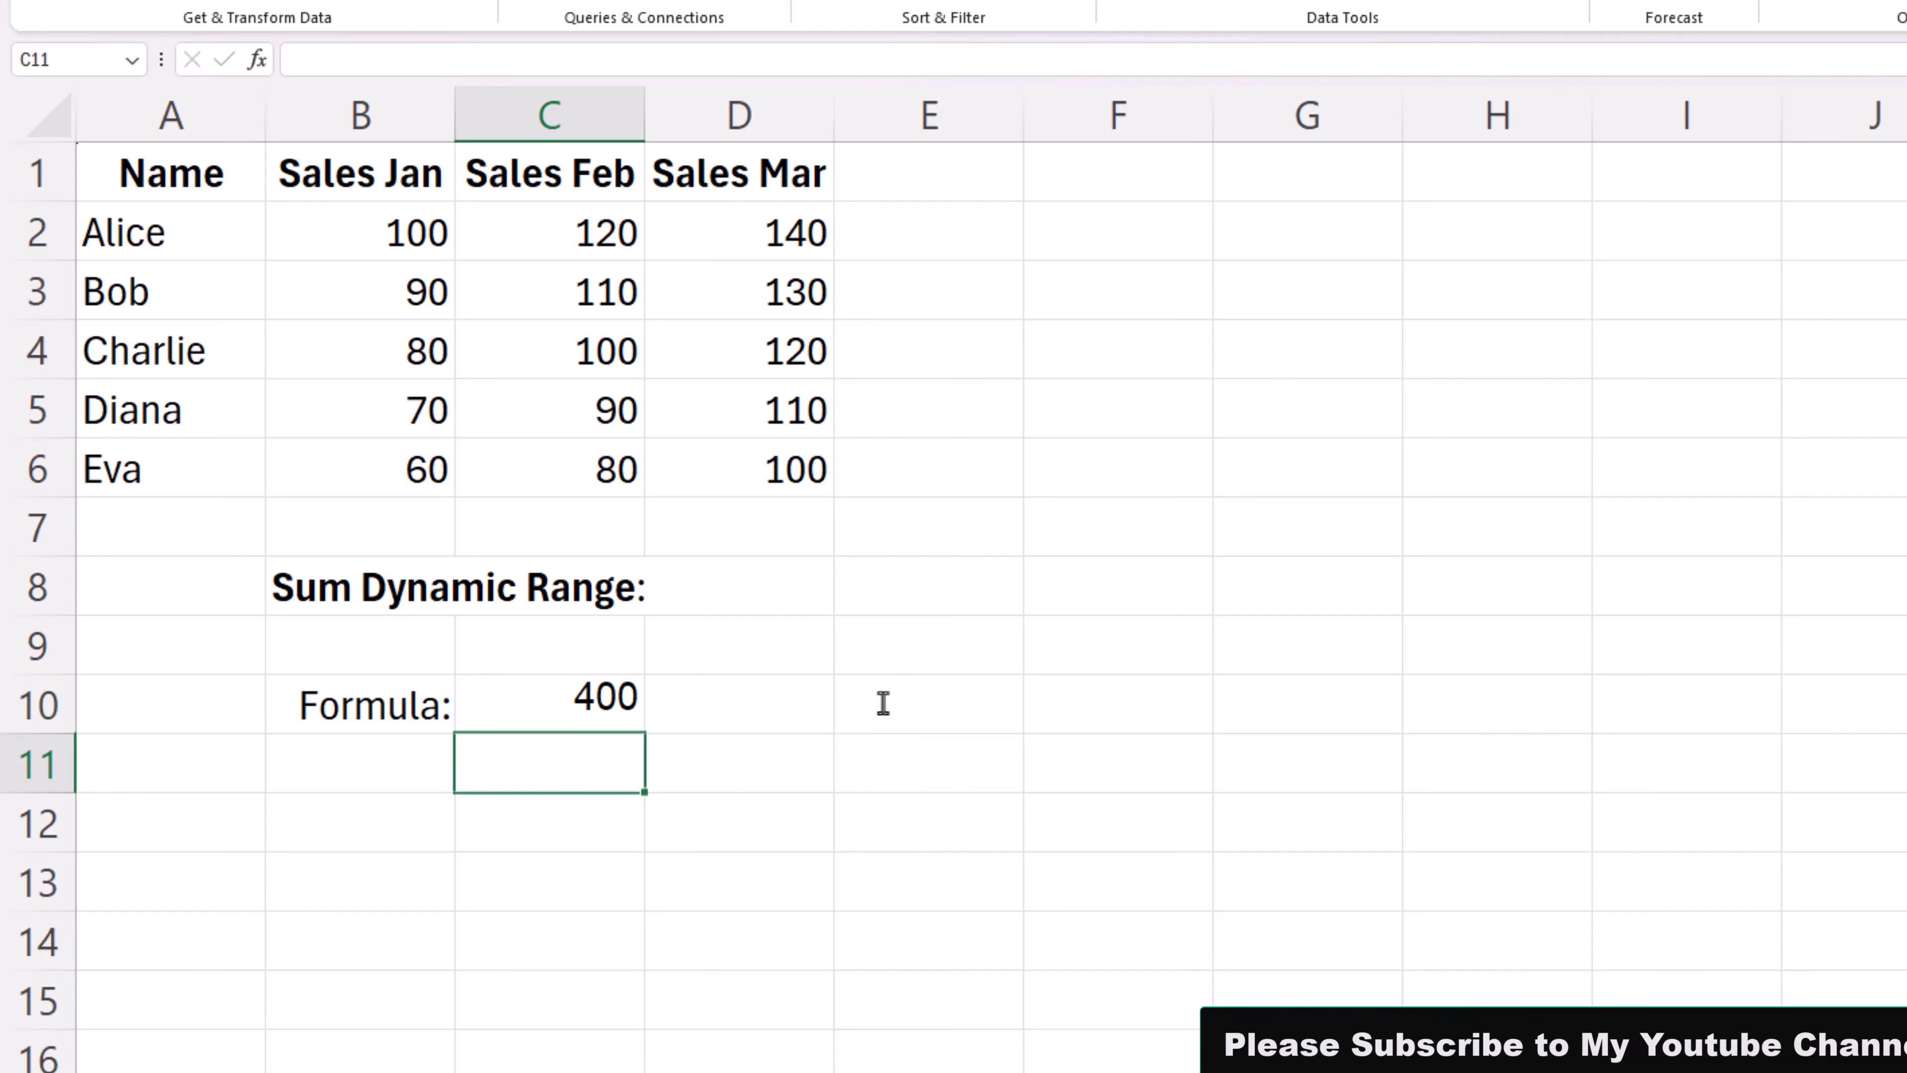
pyautogui.click(610, 681)
pyautogui.moveTo(419, 248); pyautogui.dragTo(422, 443)
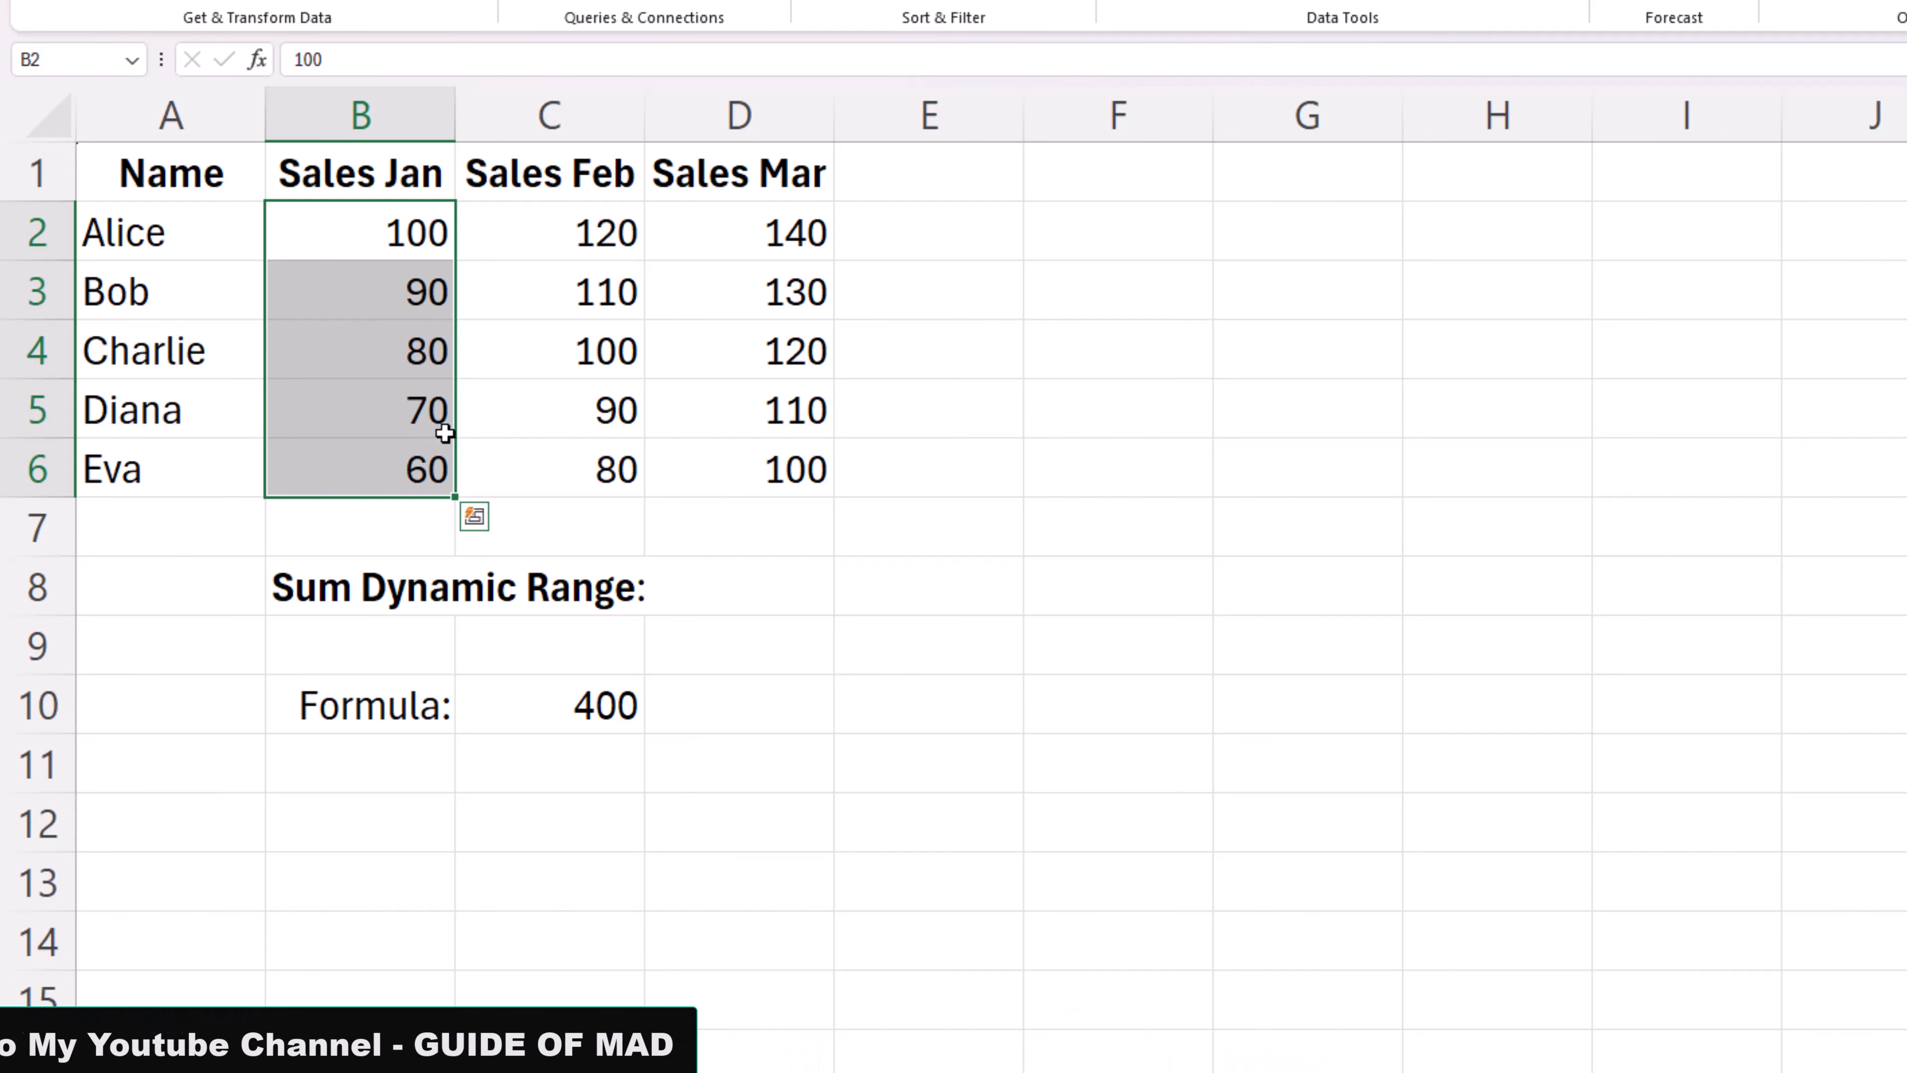
pyautogui.click(553, 700)
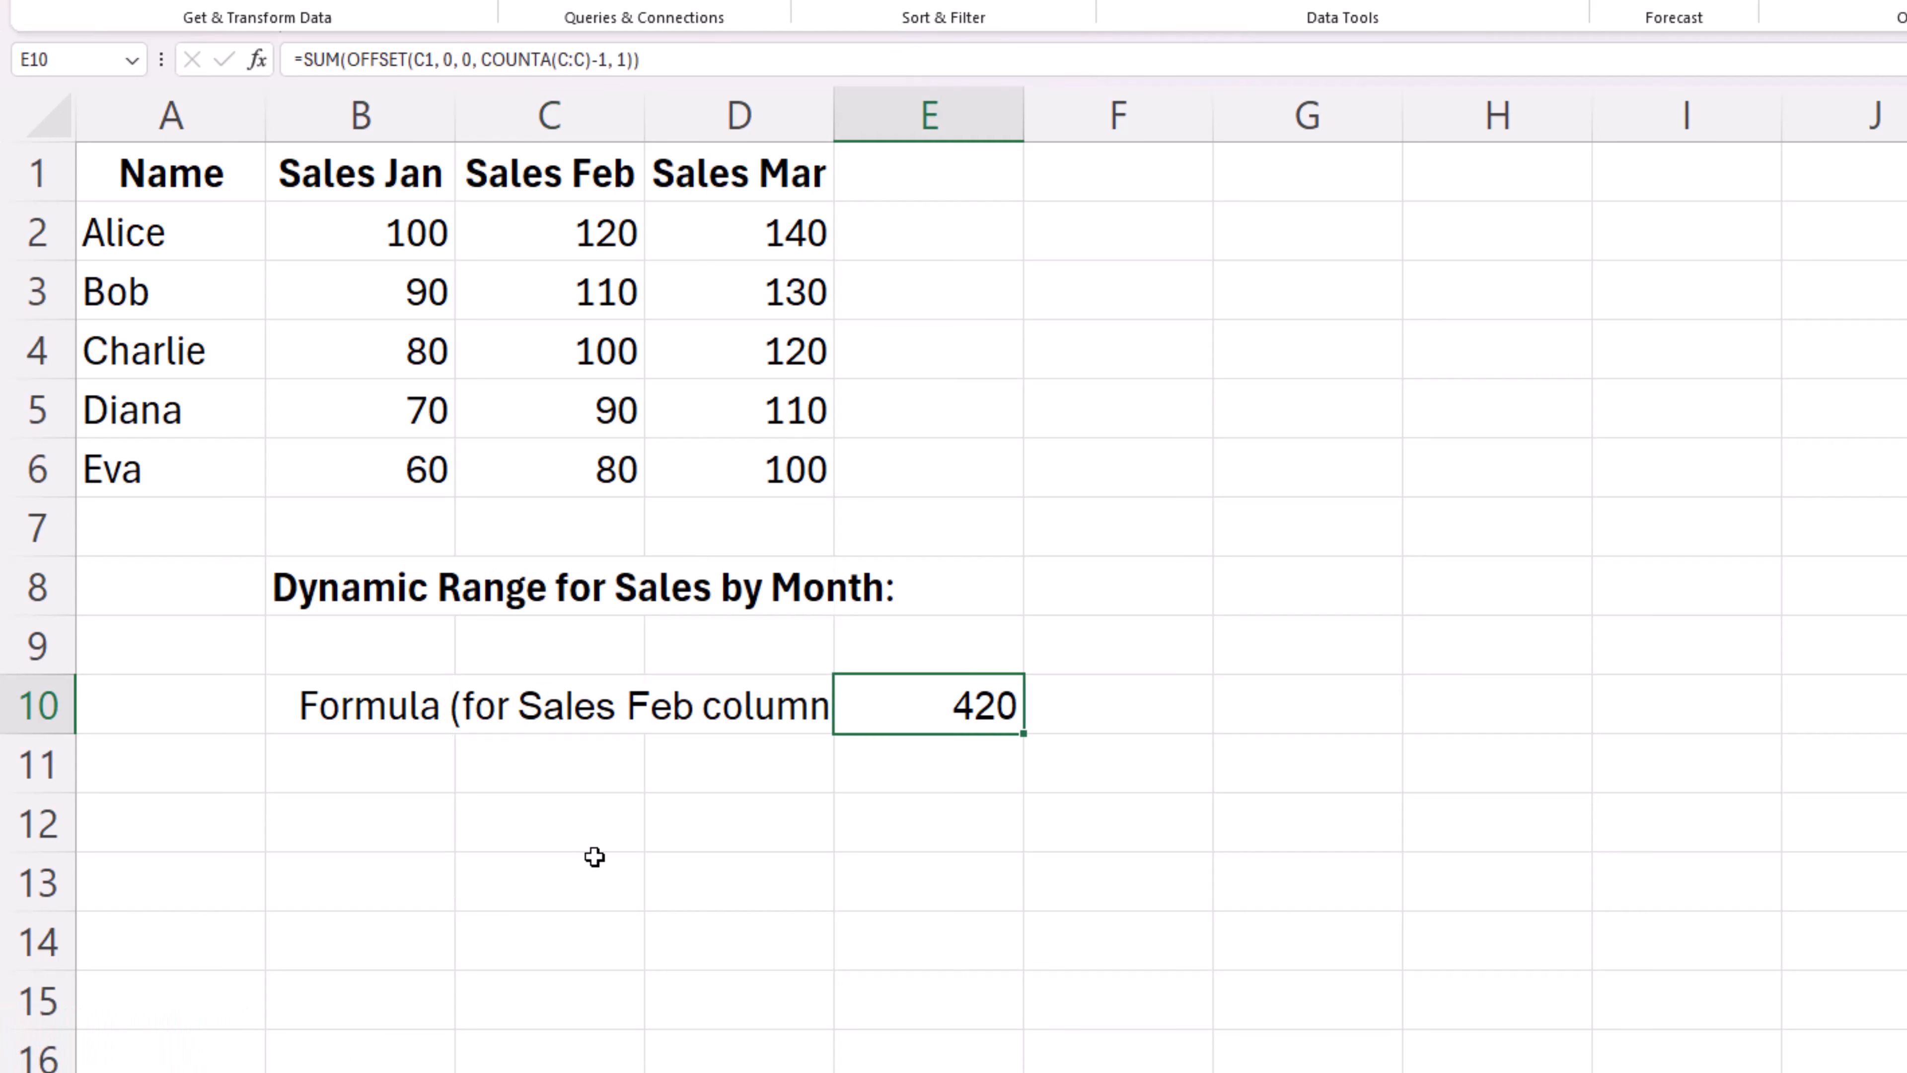
# - Examine the reference, rows, columns, COUNTA height and width arguments of the SUM(OFFSET) formula for the Sales Feb column in E10
pyautogui.click(600, 855)
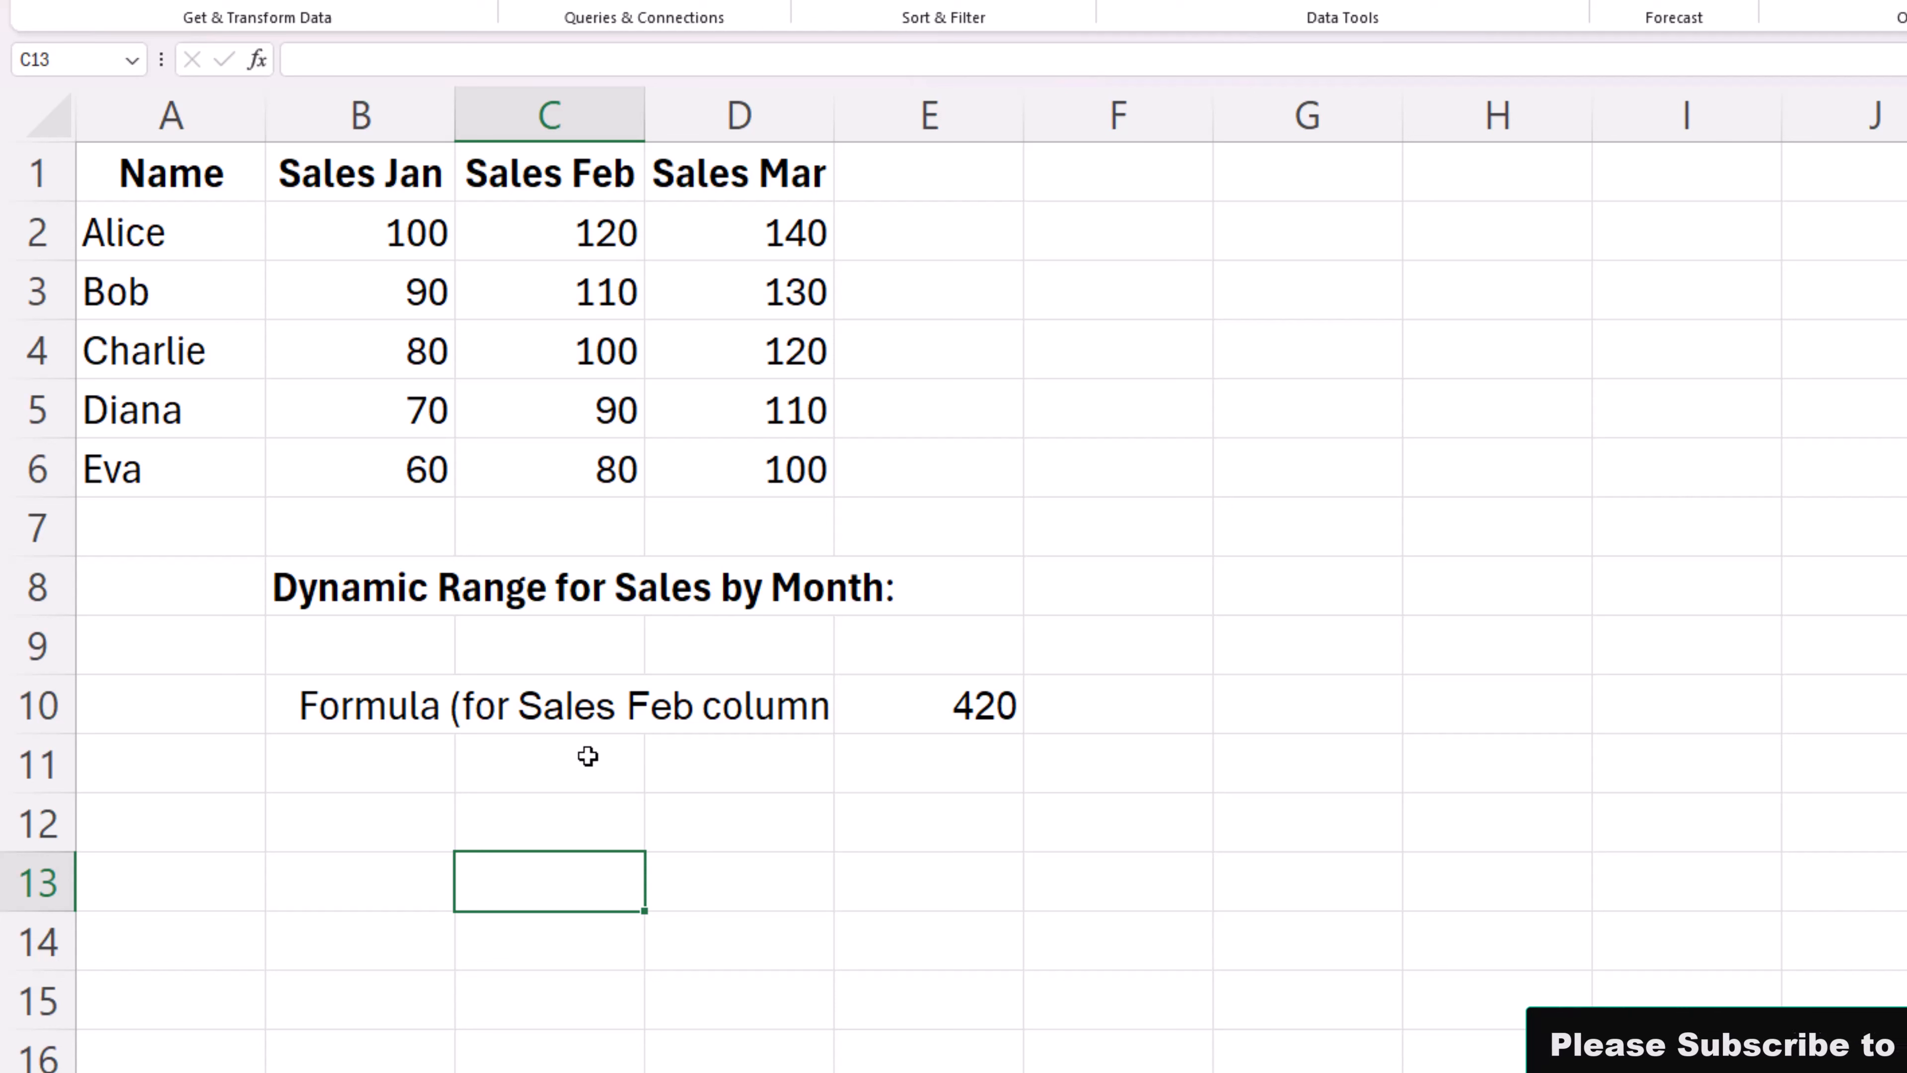
pyautogui.click(960, 718)
pyautogui.doubleClick(960, 718)
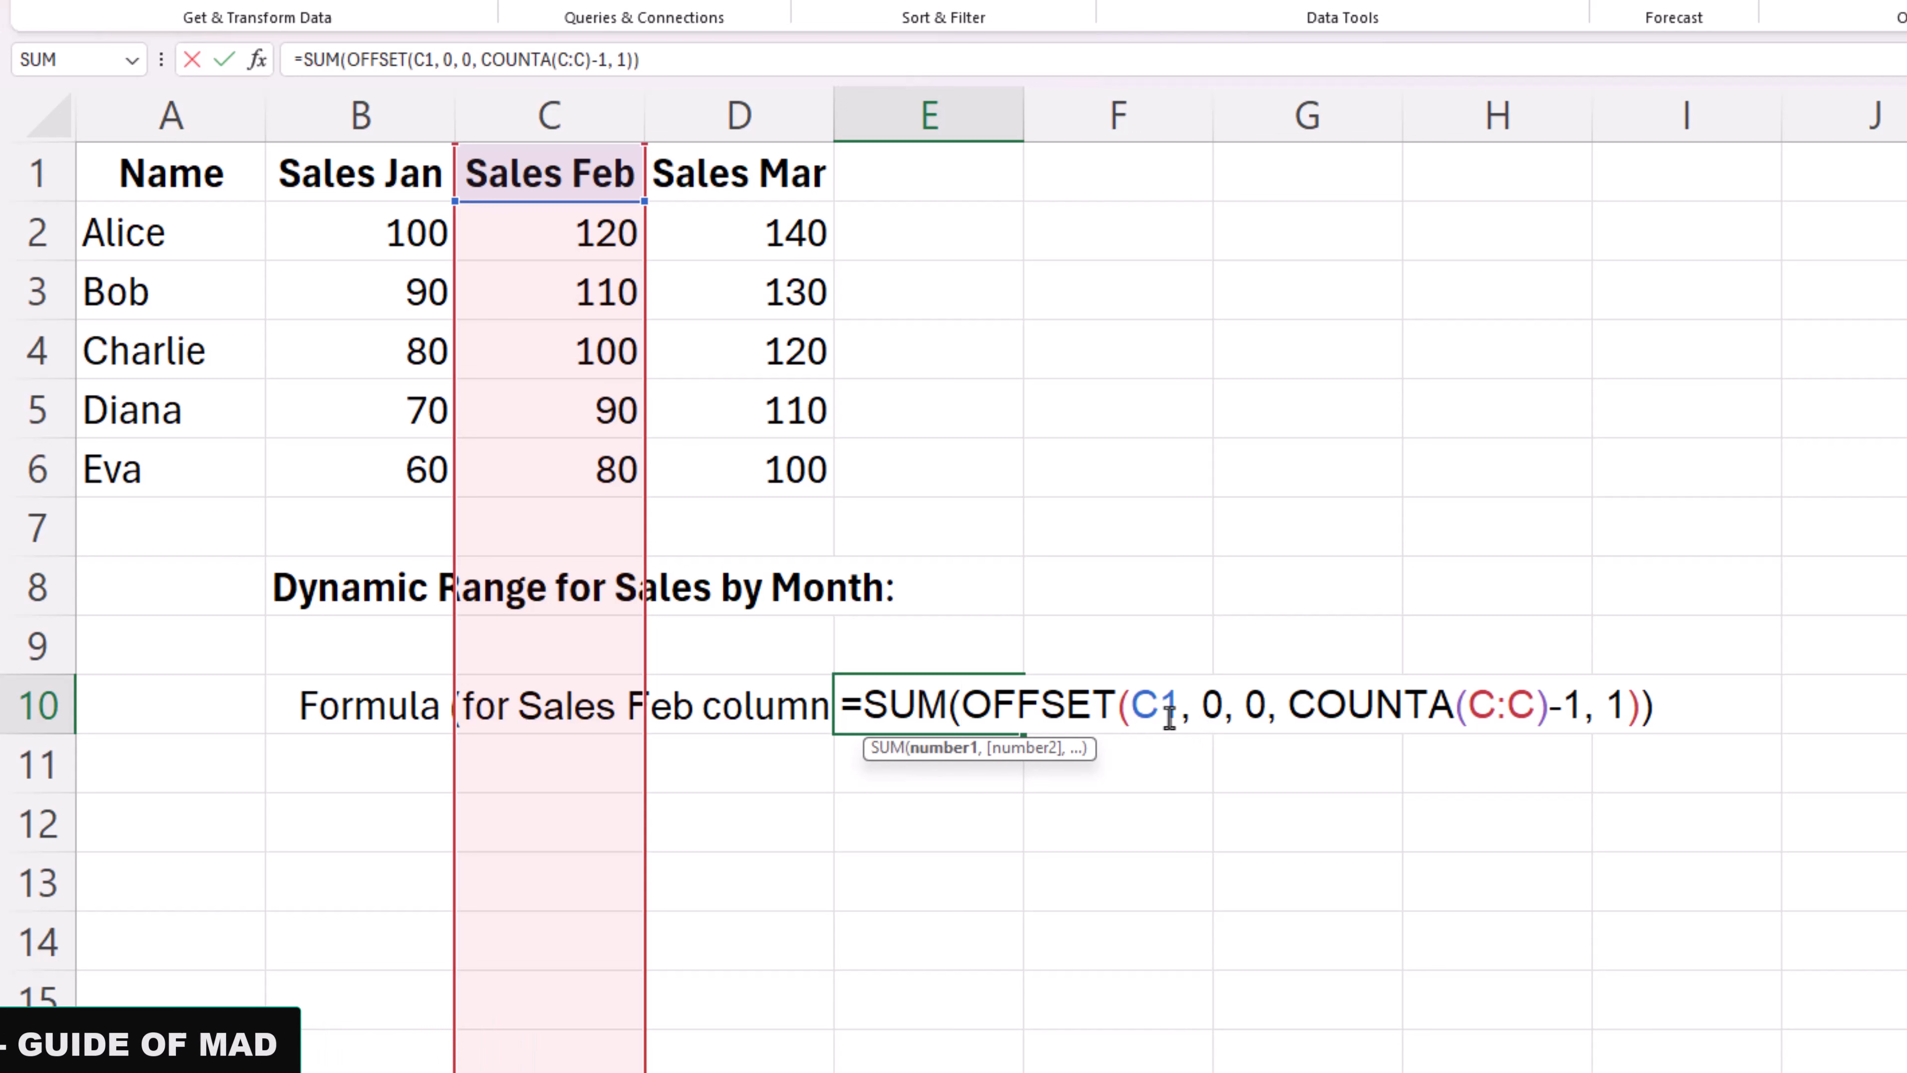
pyautogui.click(1142, 712)
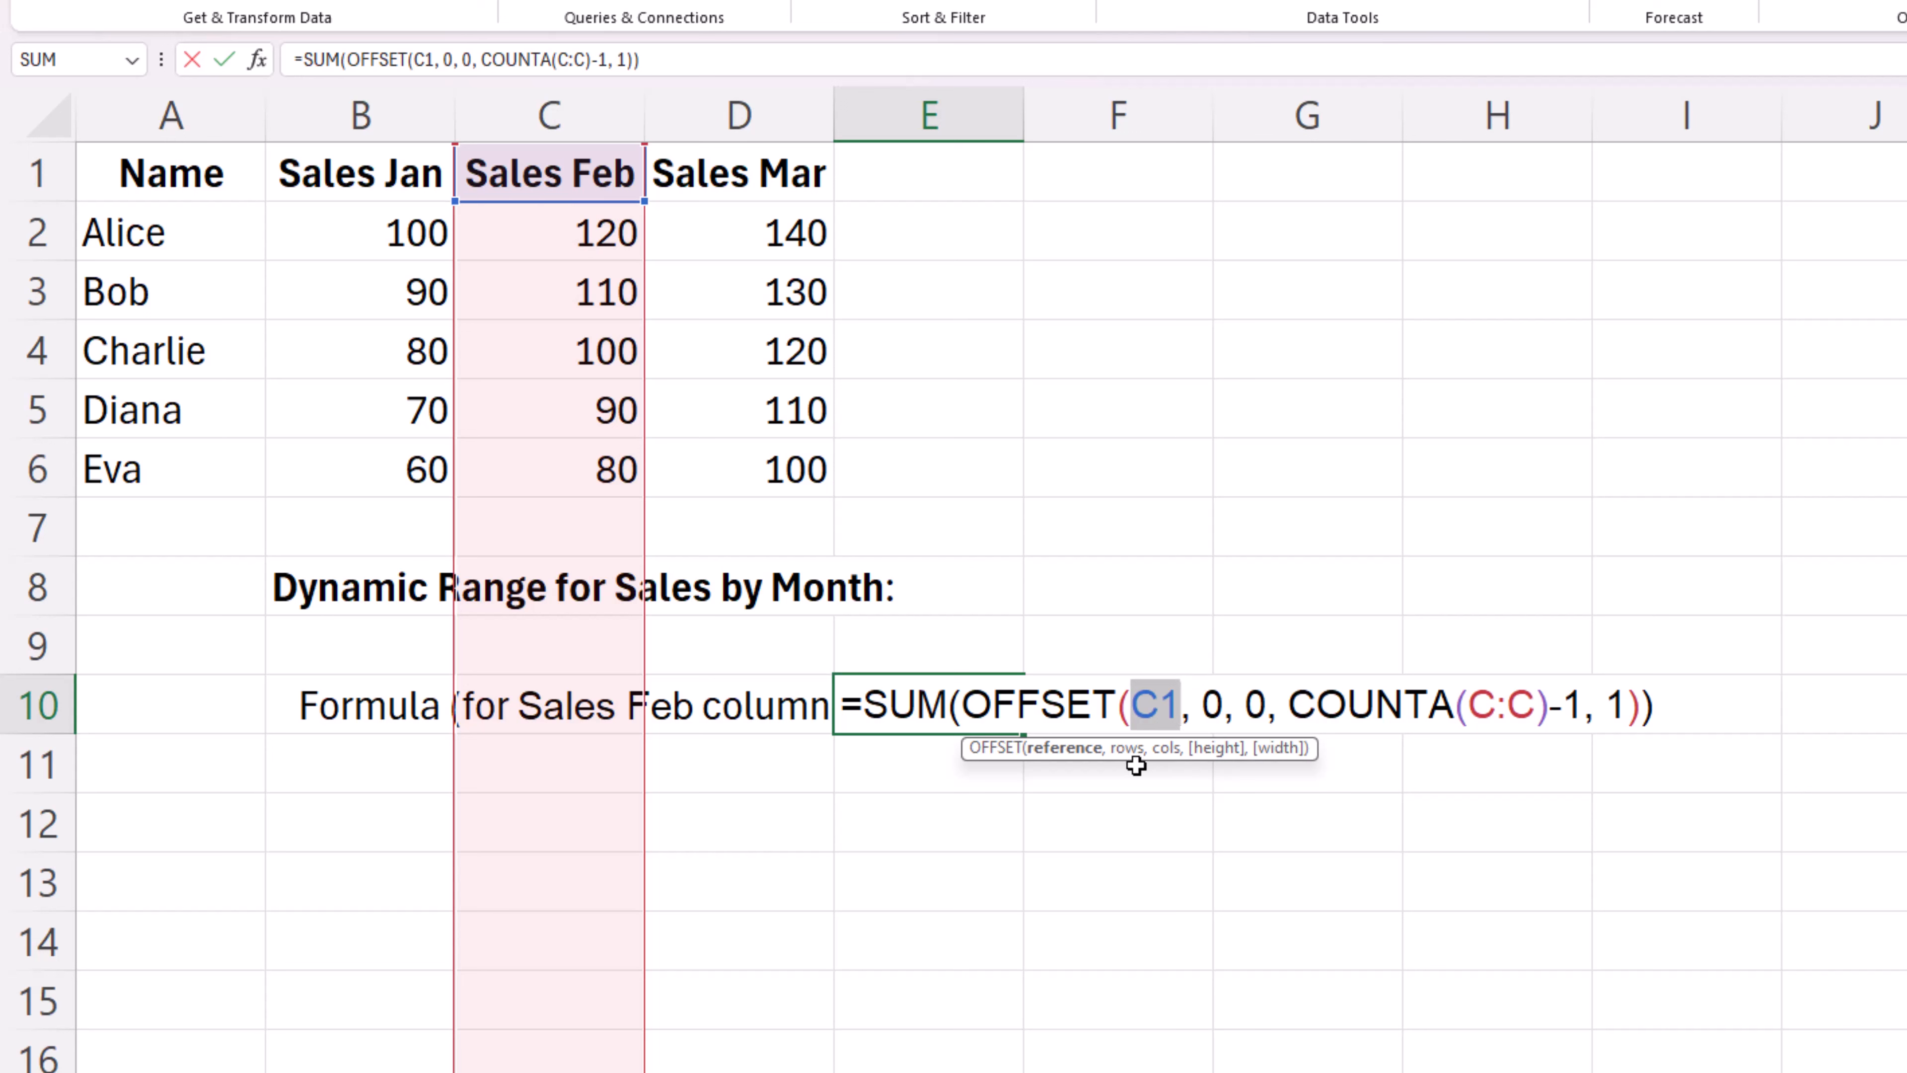
pyautogui.click(1128, 753)
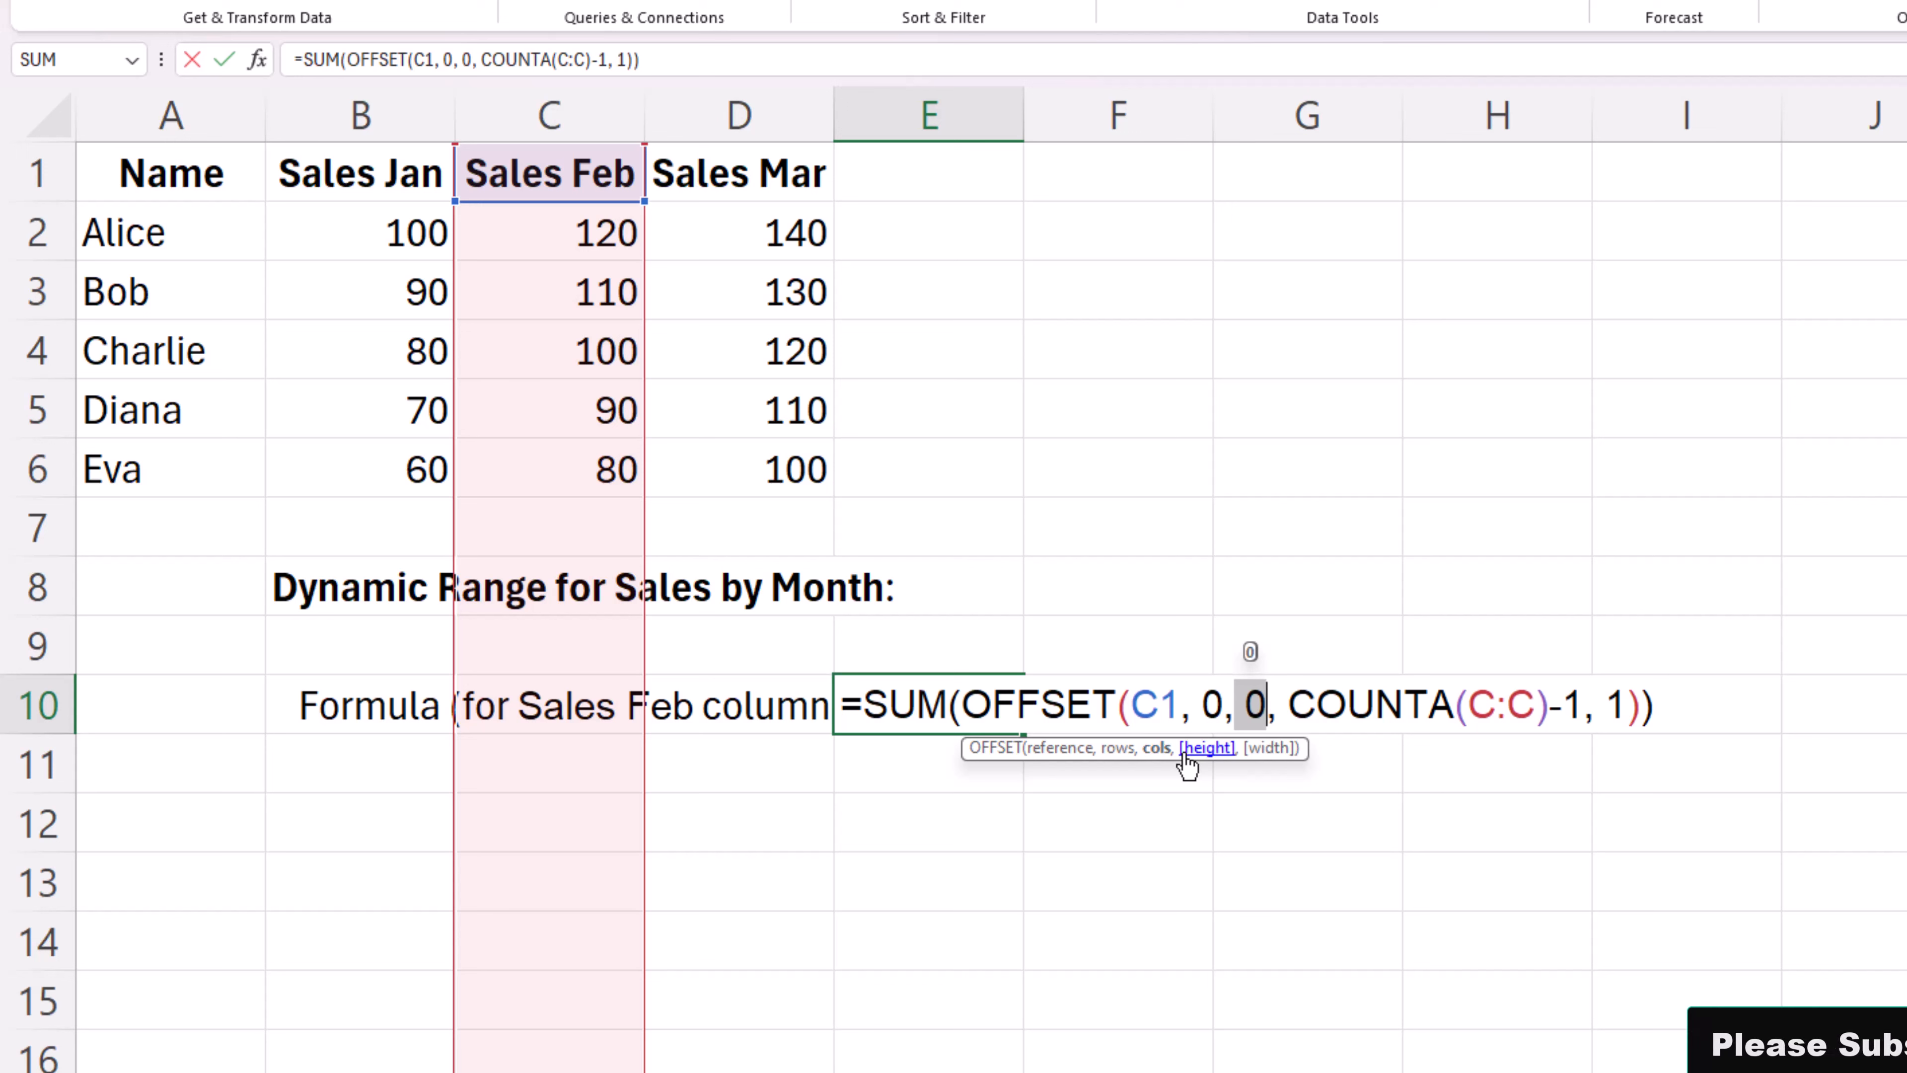
pyautogui.click(1196, 753)
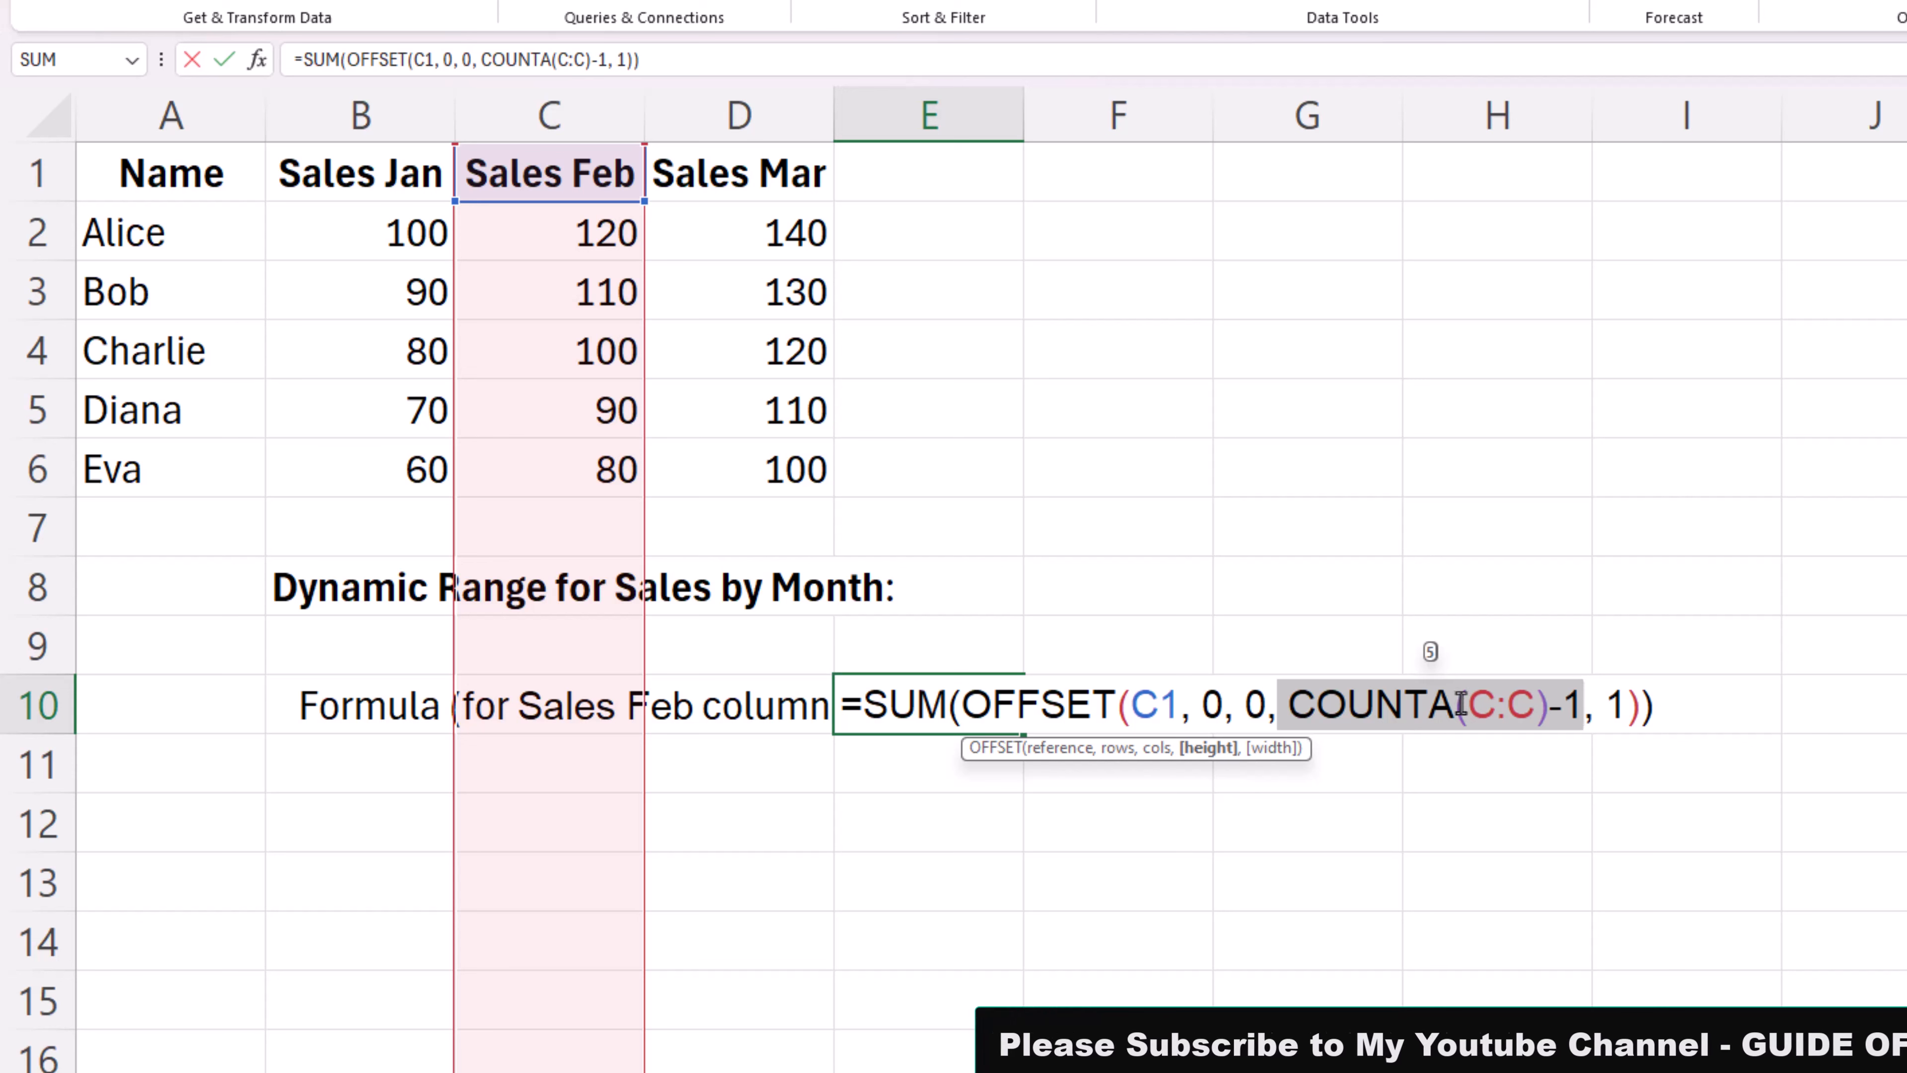
pyautogui.click(1487, 706)
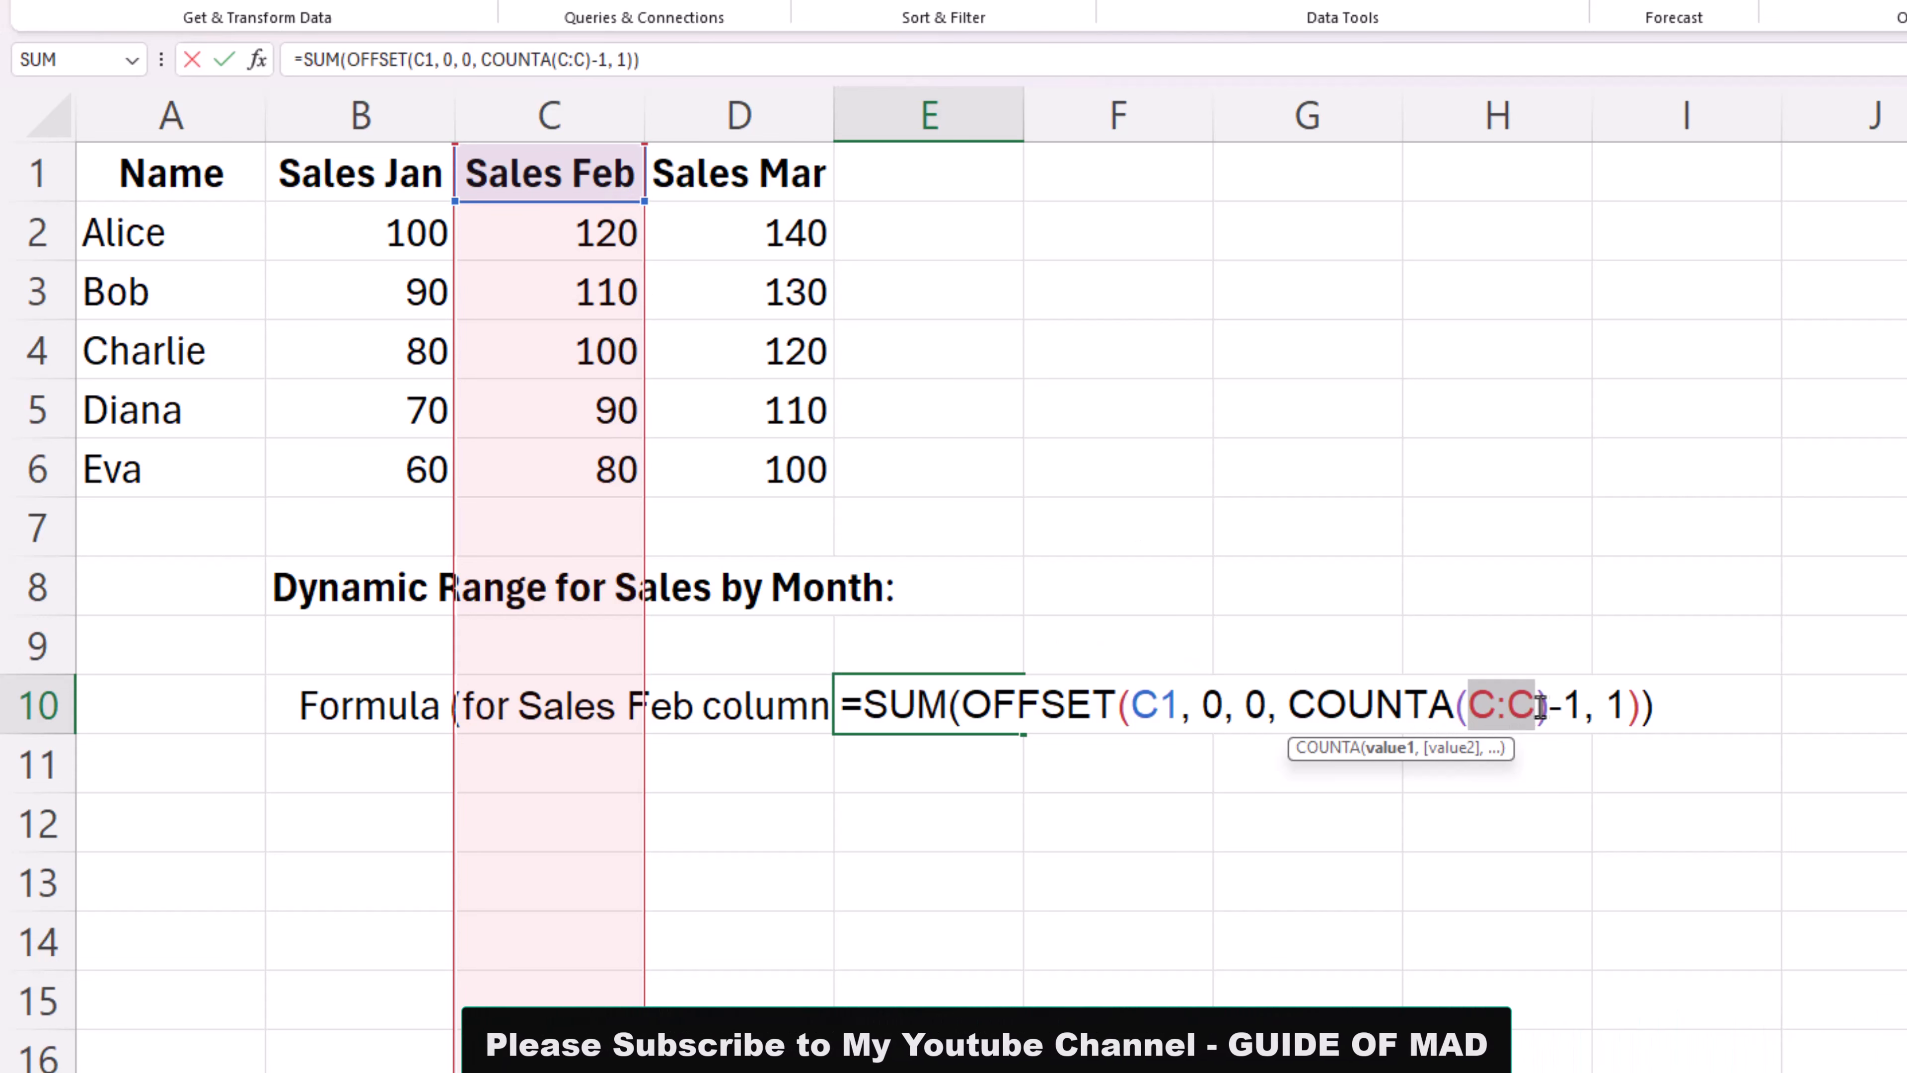
pyautogui.click(1565, 709)
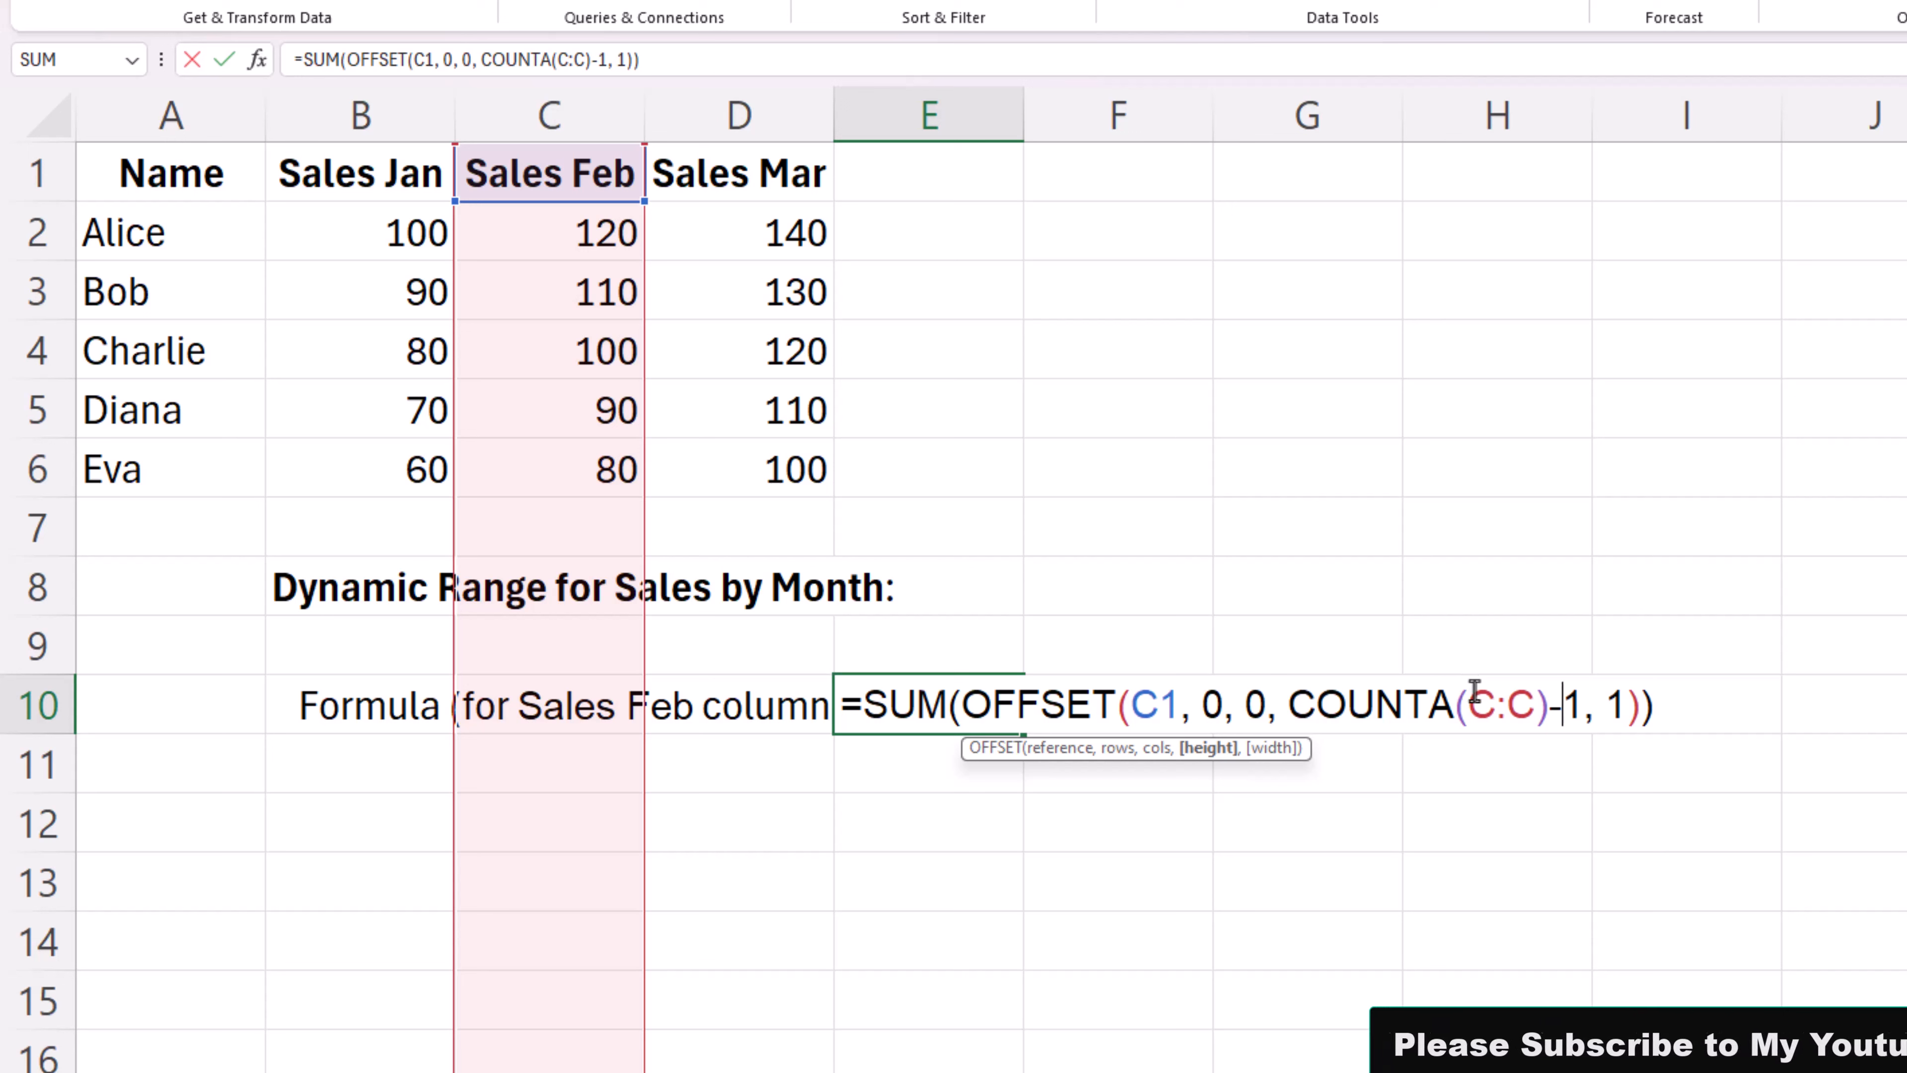
pyautogui.moveTo(1543, 707); pyautogui.dragTo(1581, 706)
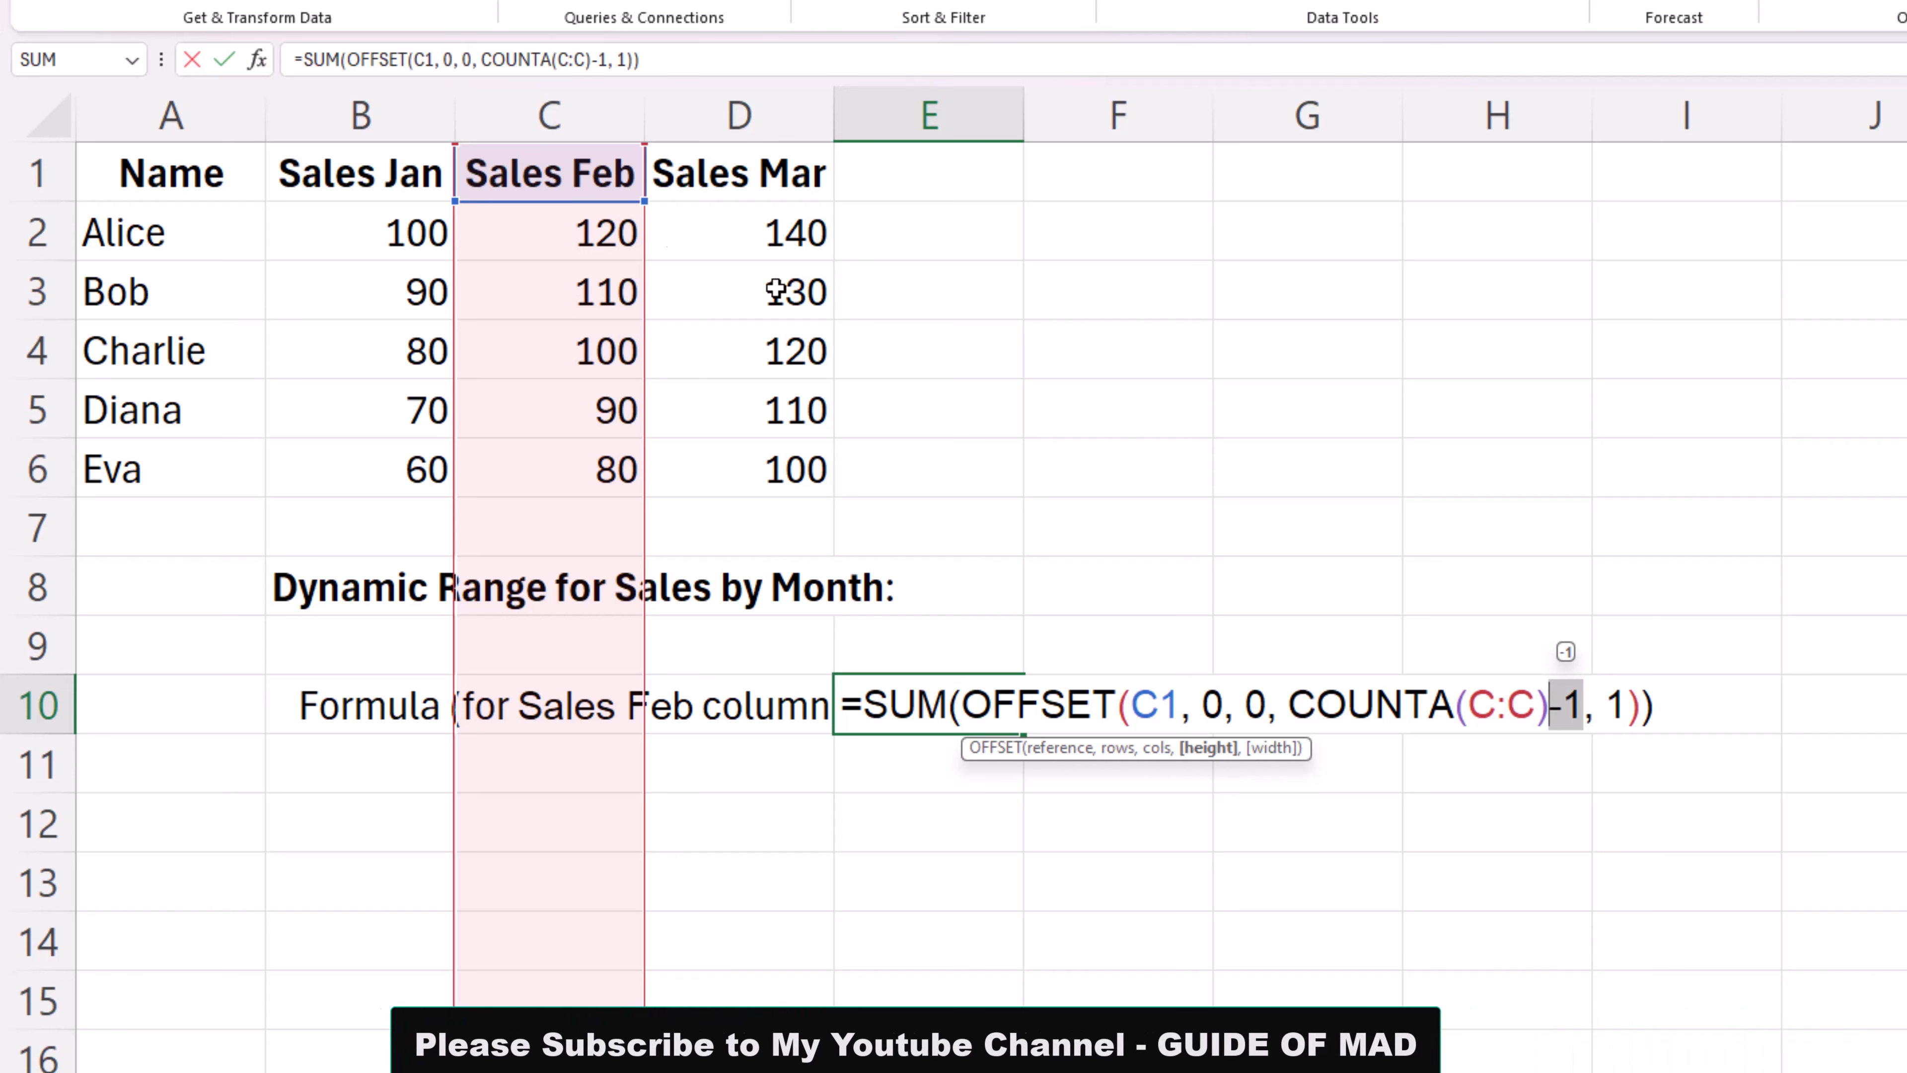
pyautogui.click(1624, 706)
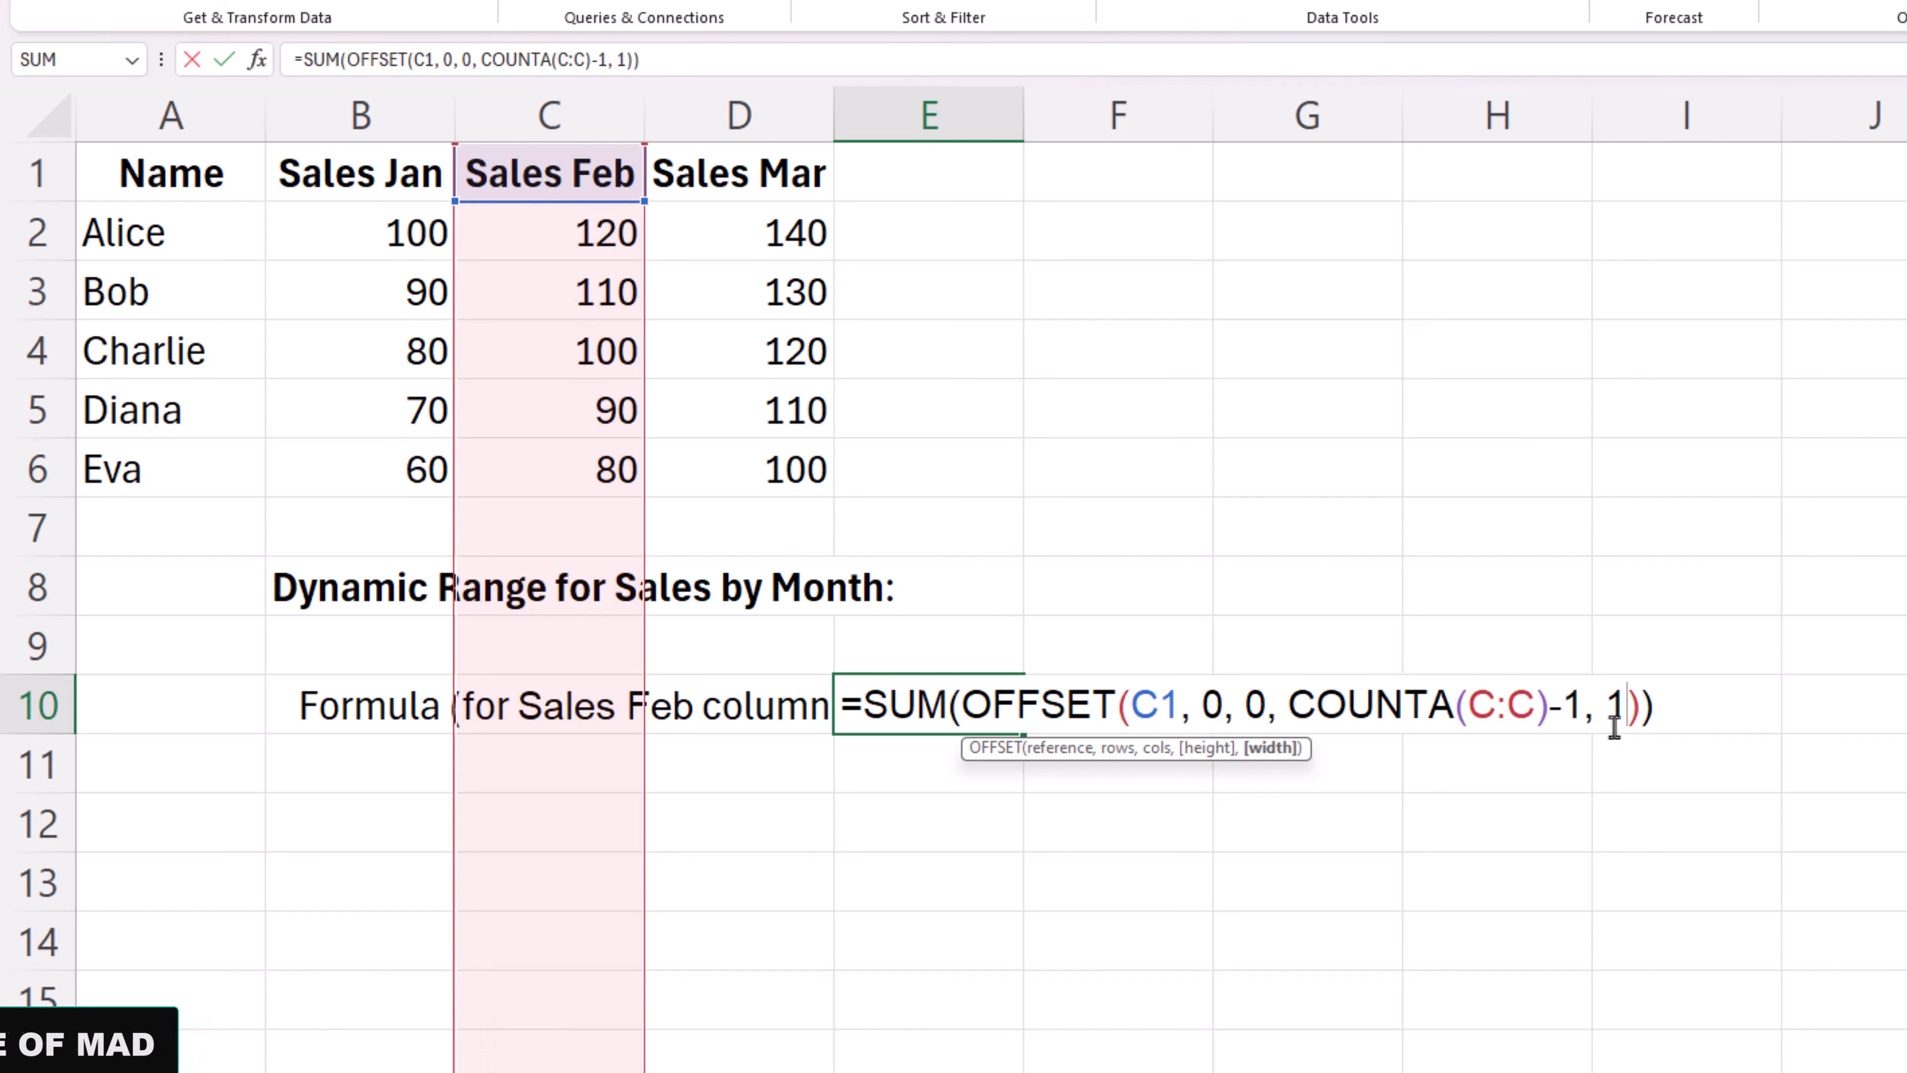
pyautogui.press('Return')
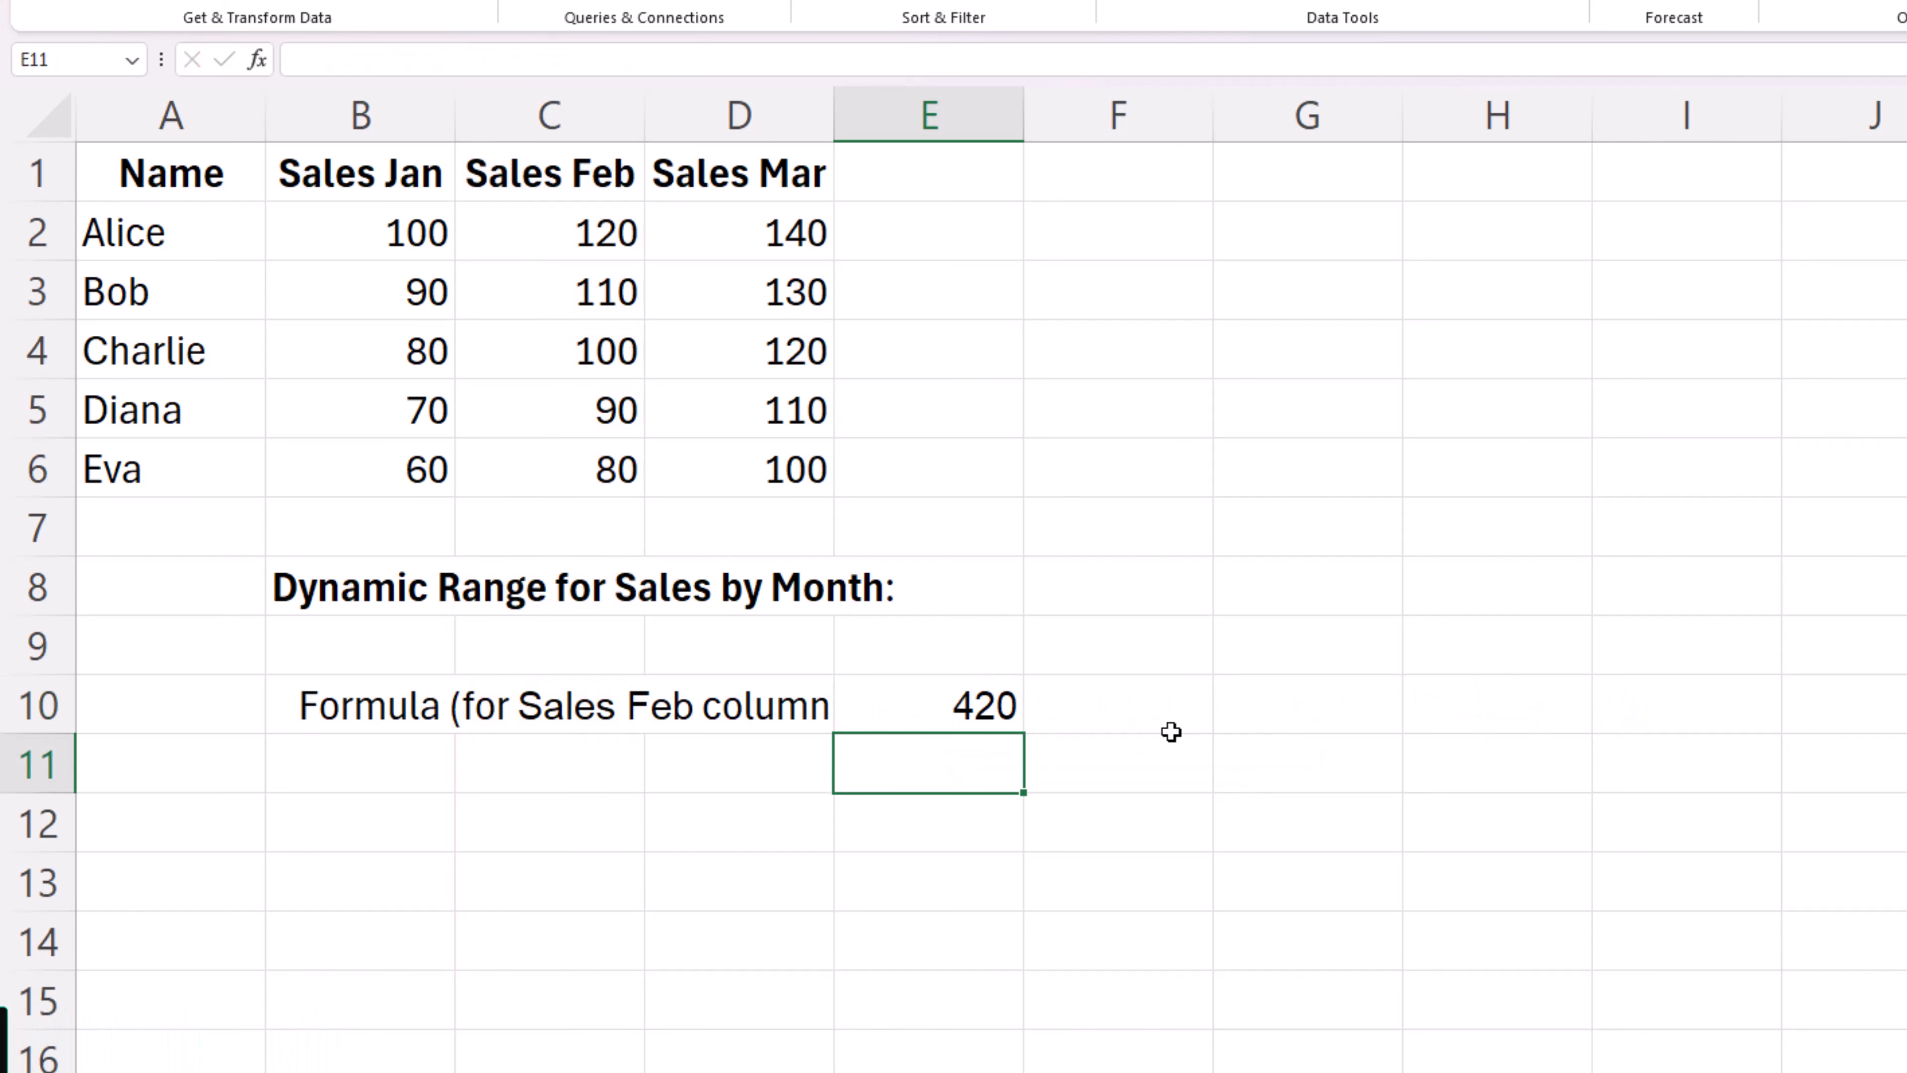
pyautogui.click(972, 706)
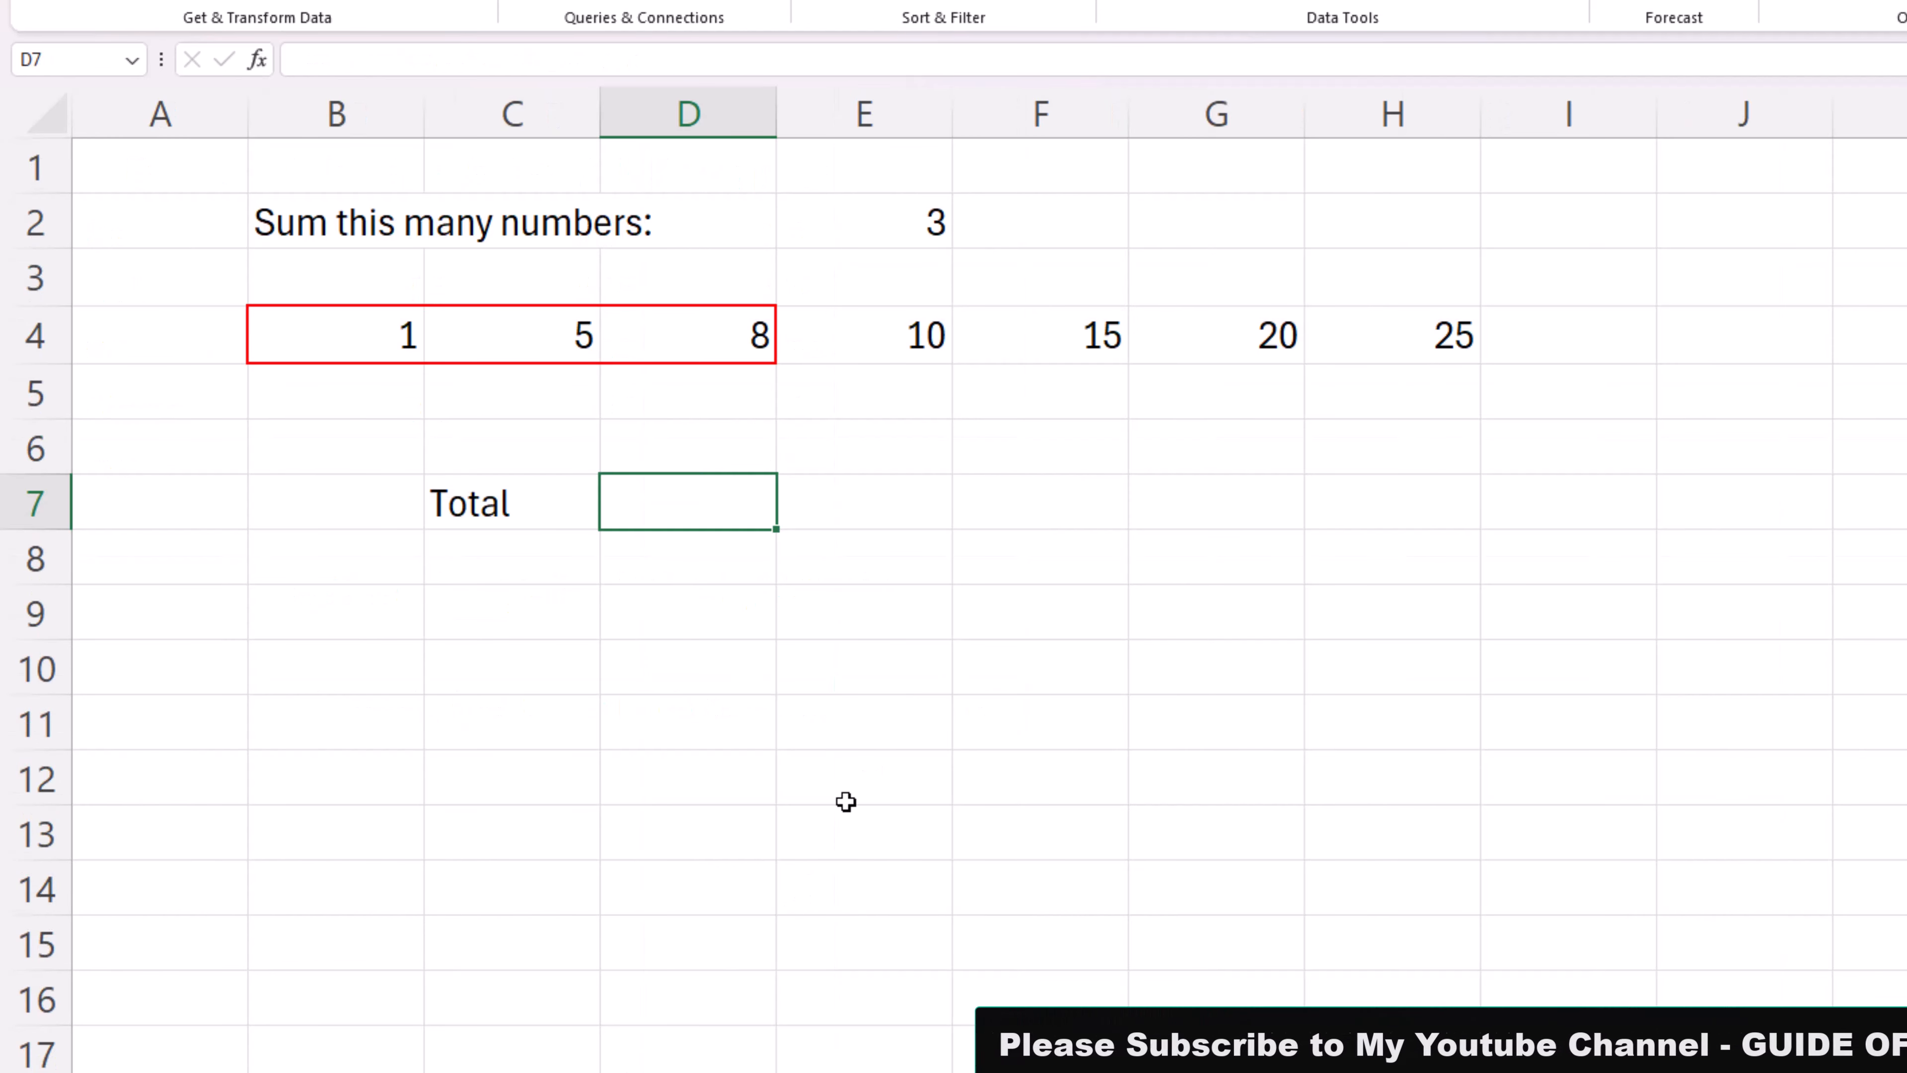
pyautogui.click(847, 797)
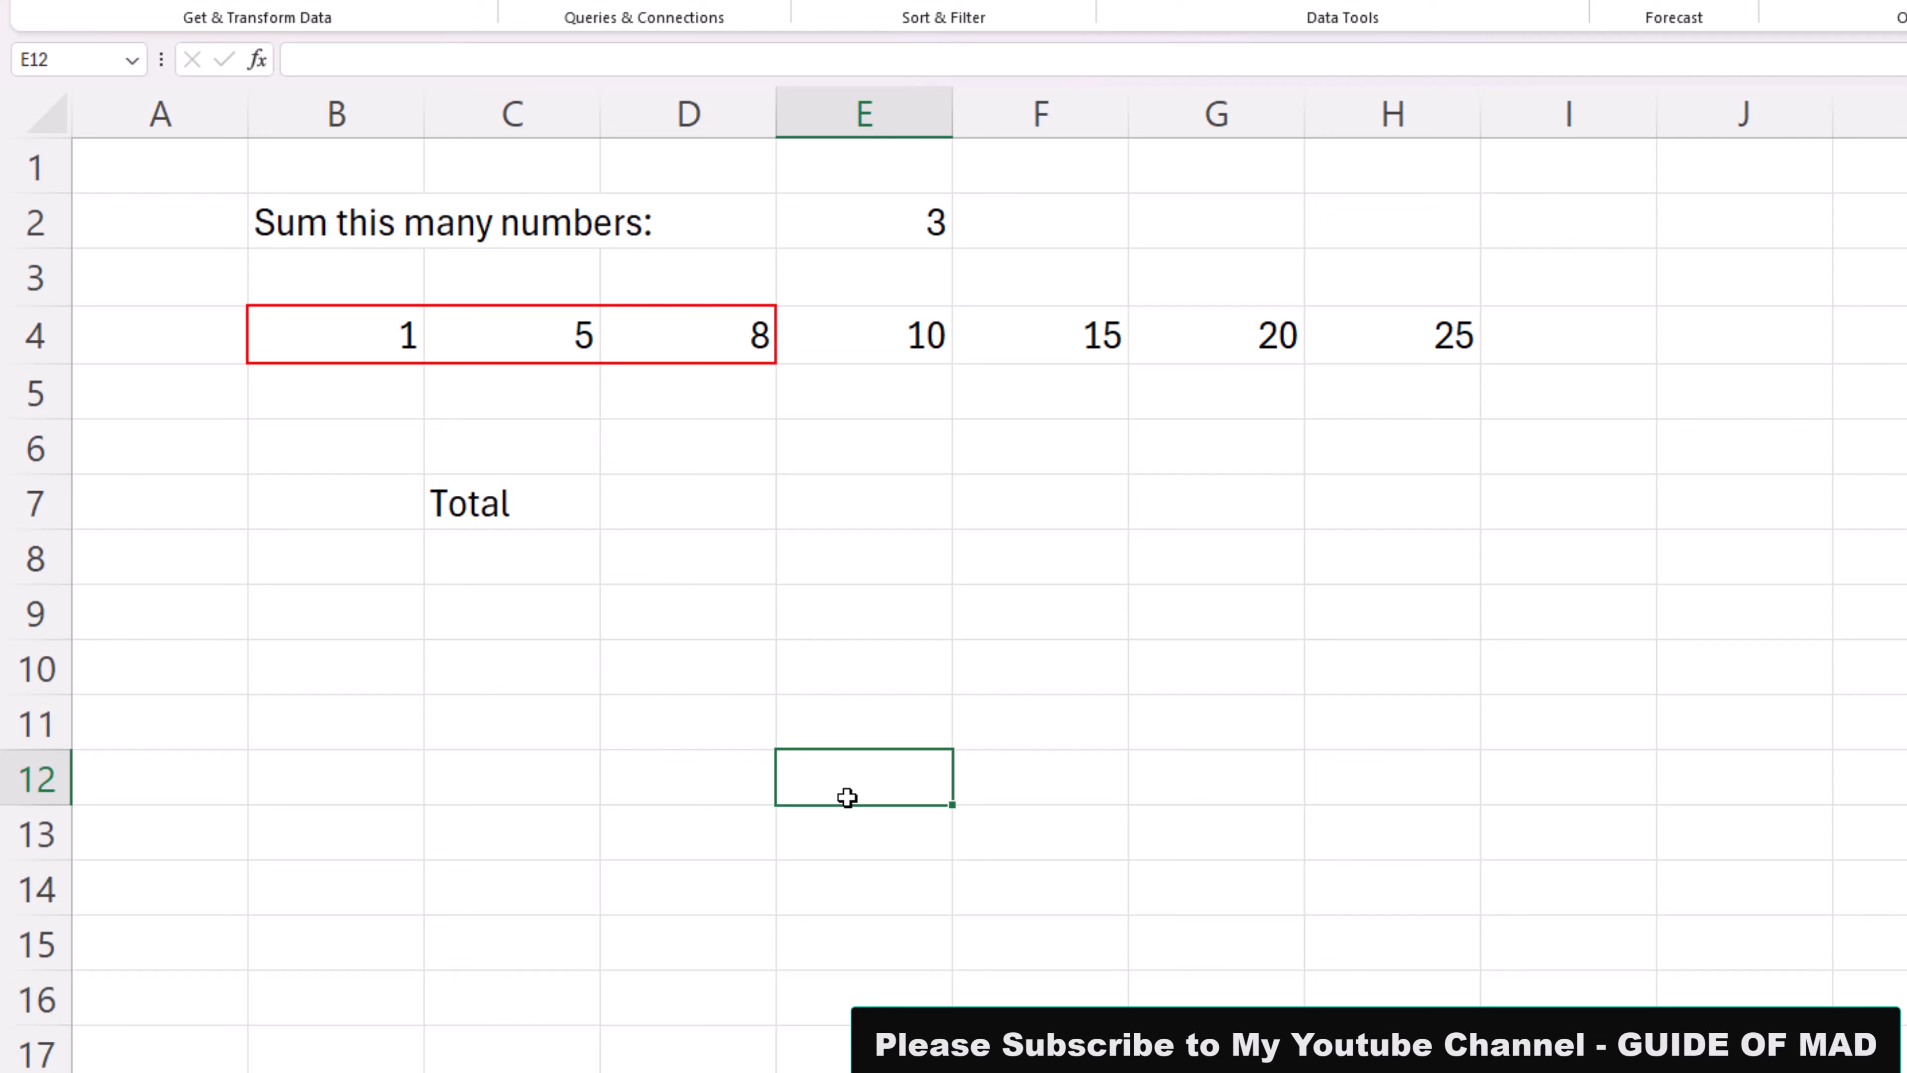
# - Enter =SUM(B4:D4) in cell D7 beside the Total label, and clear the cell again
pyautogui.click(694, 496)
pyautogui.click(862, 221)
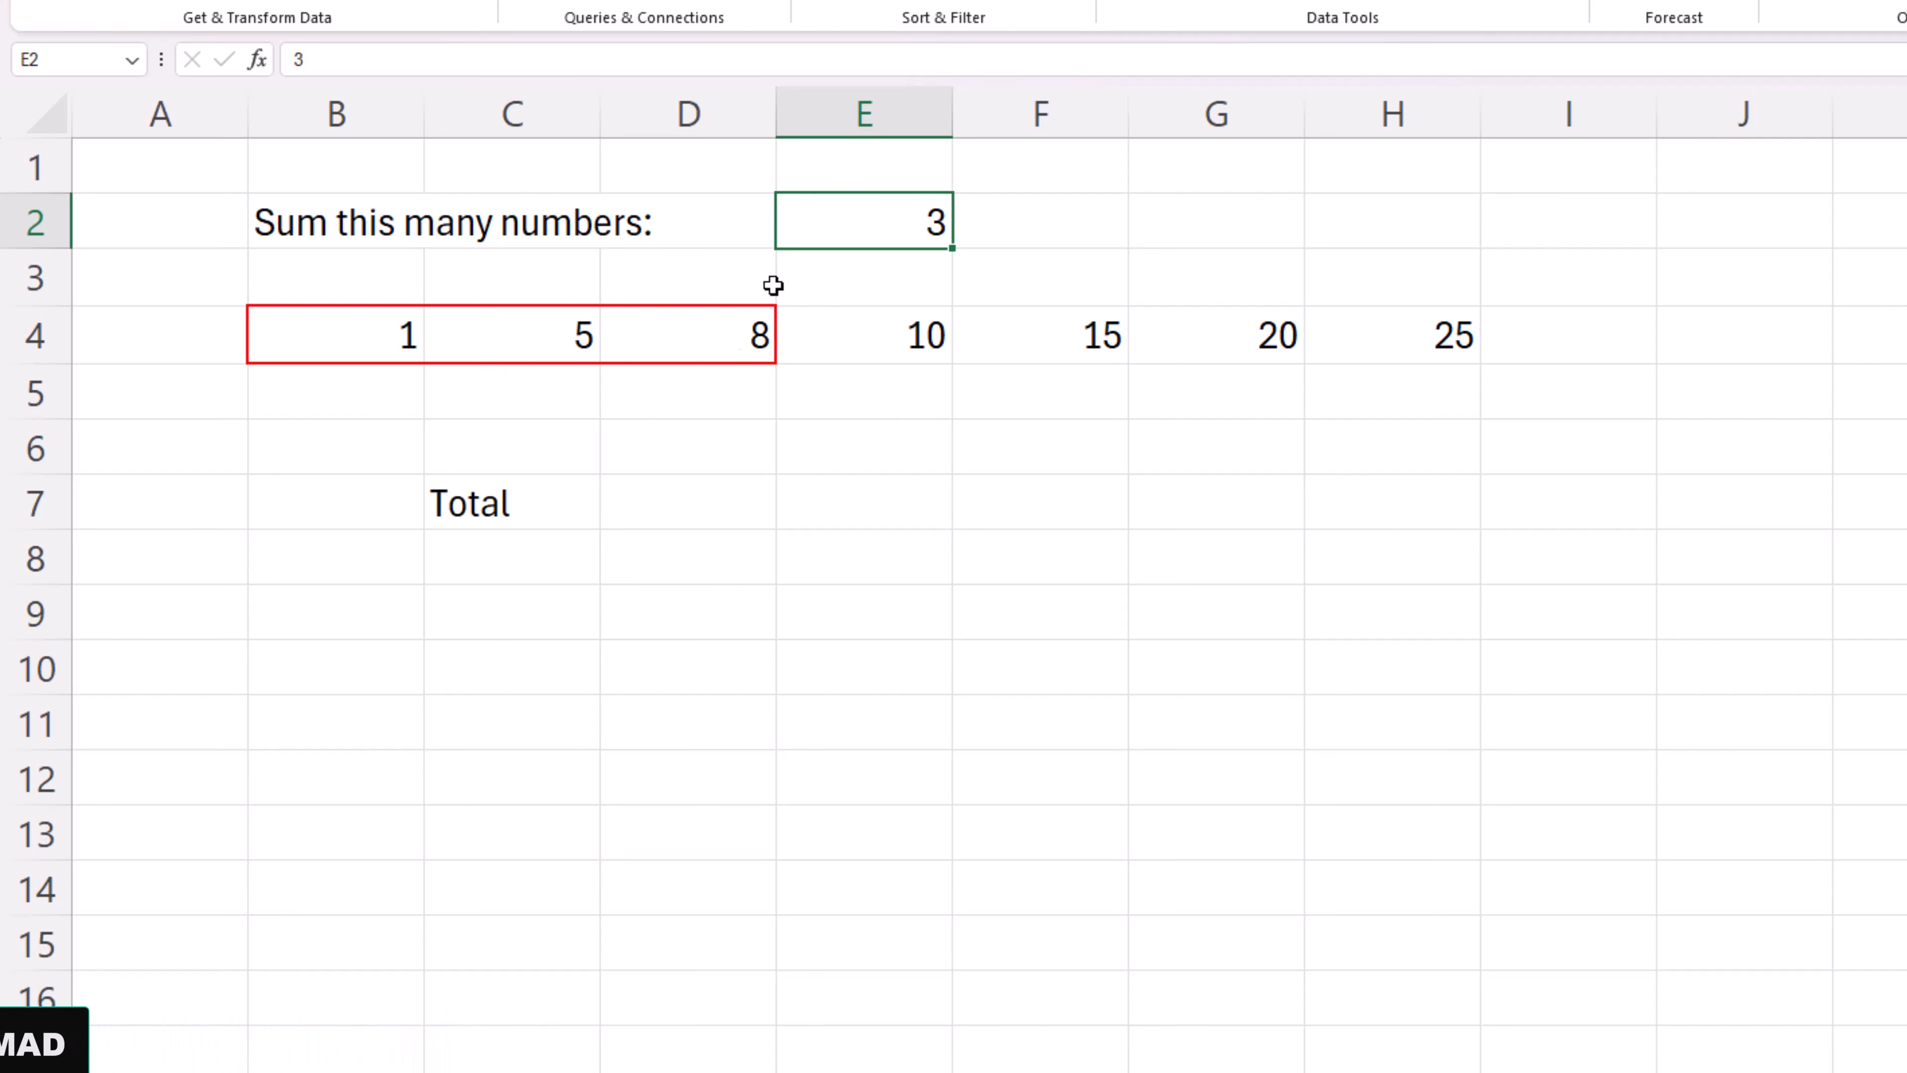
pyautogui.click(662, 498)
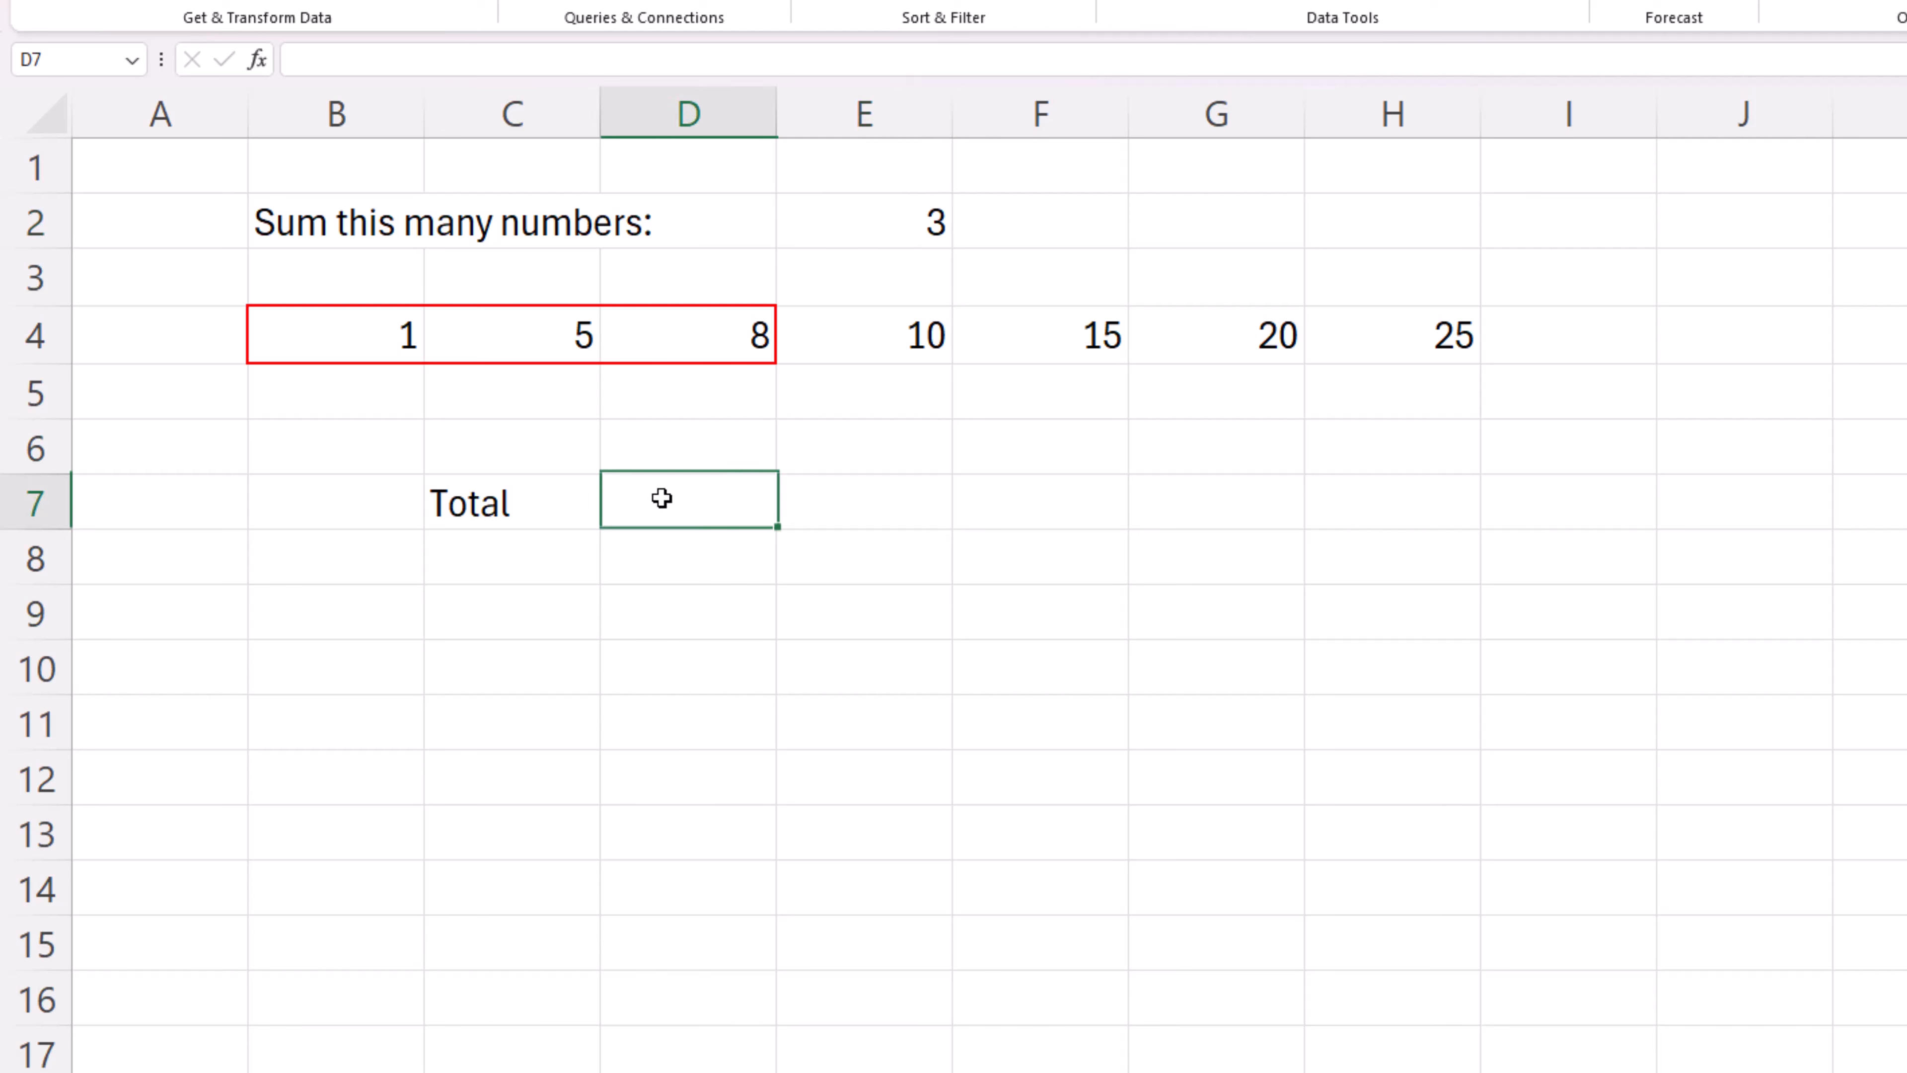
pyautogui.write('=sum')
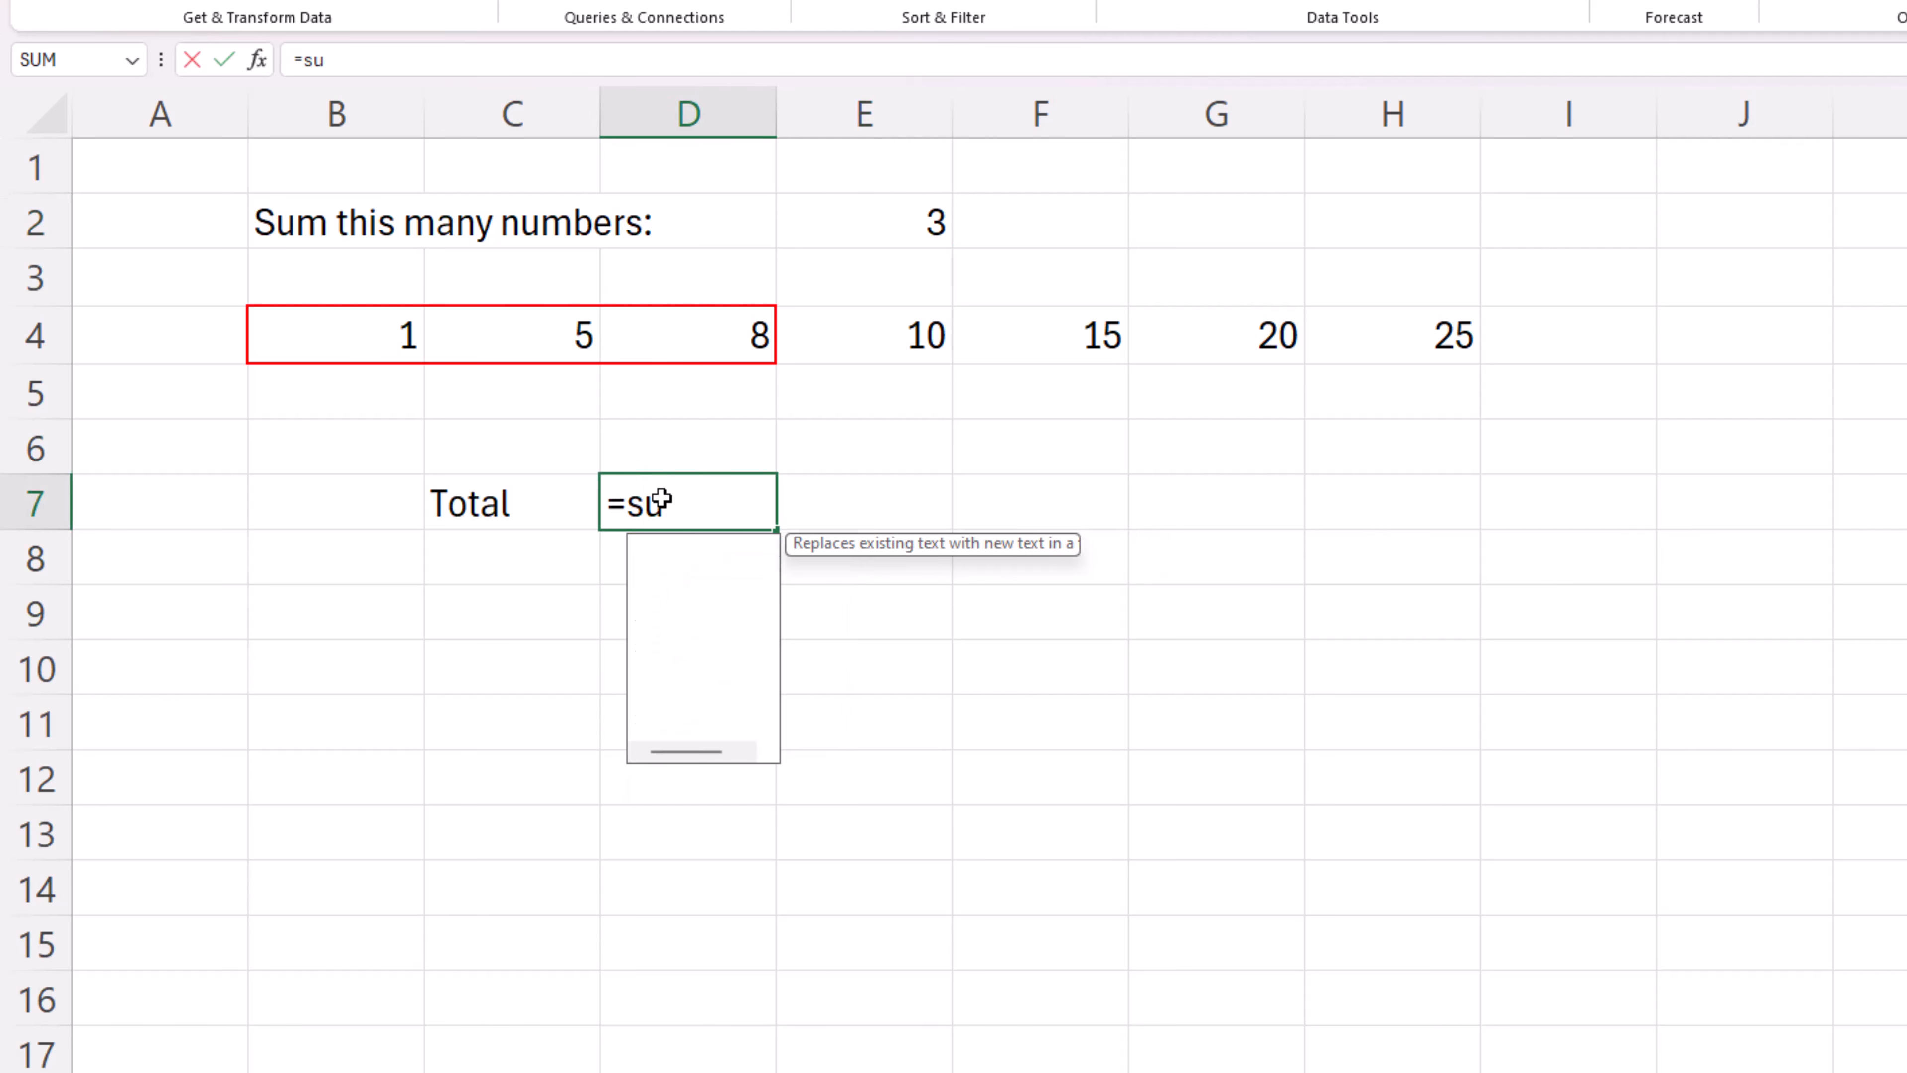
pyautogui.press('Tab')
pyautogui.moveTo(334, 324); pyautogui.dragTo(685, 337)
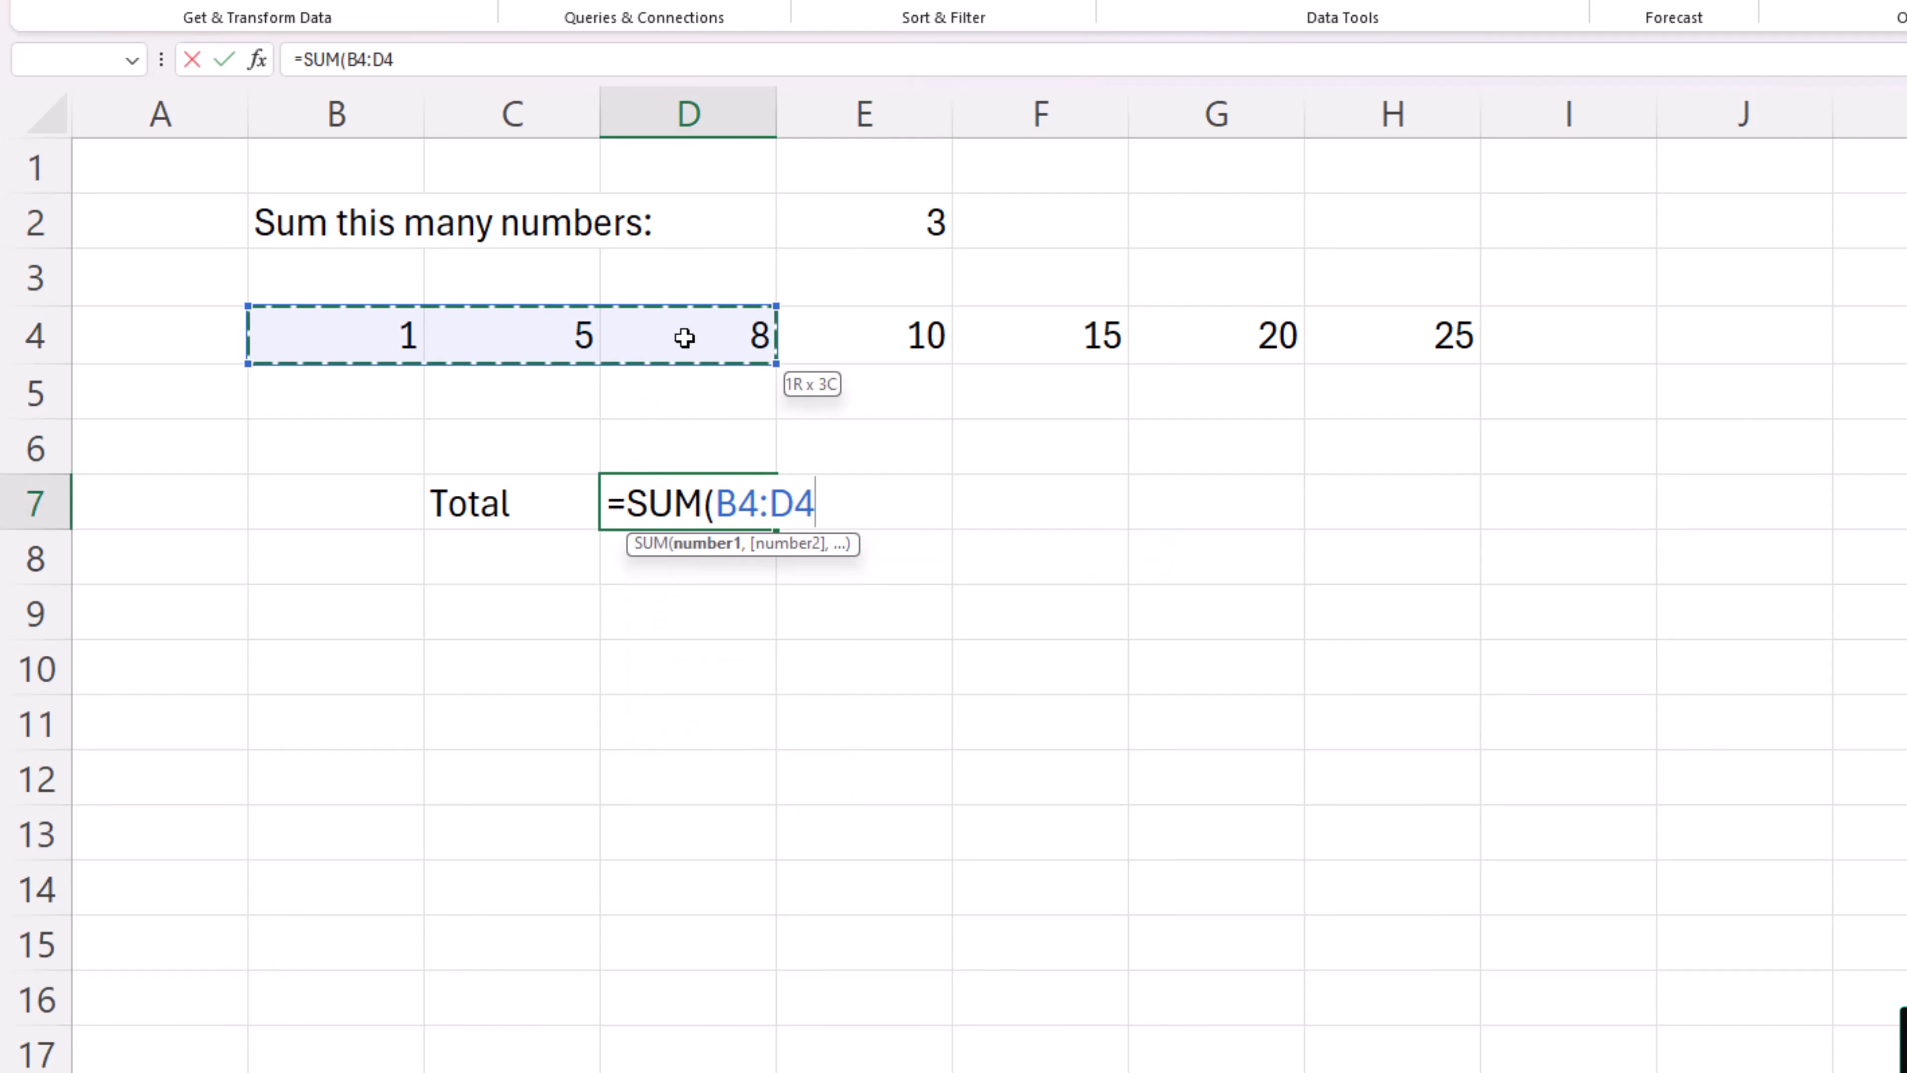
pyautogui.press('Return')
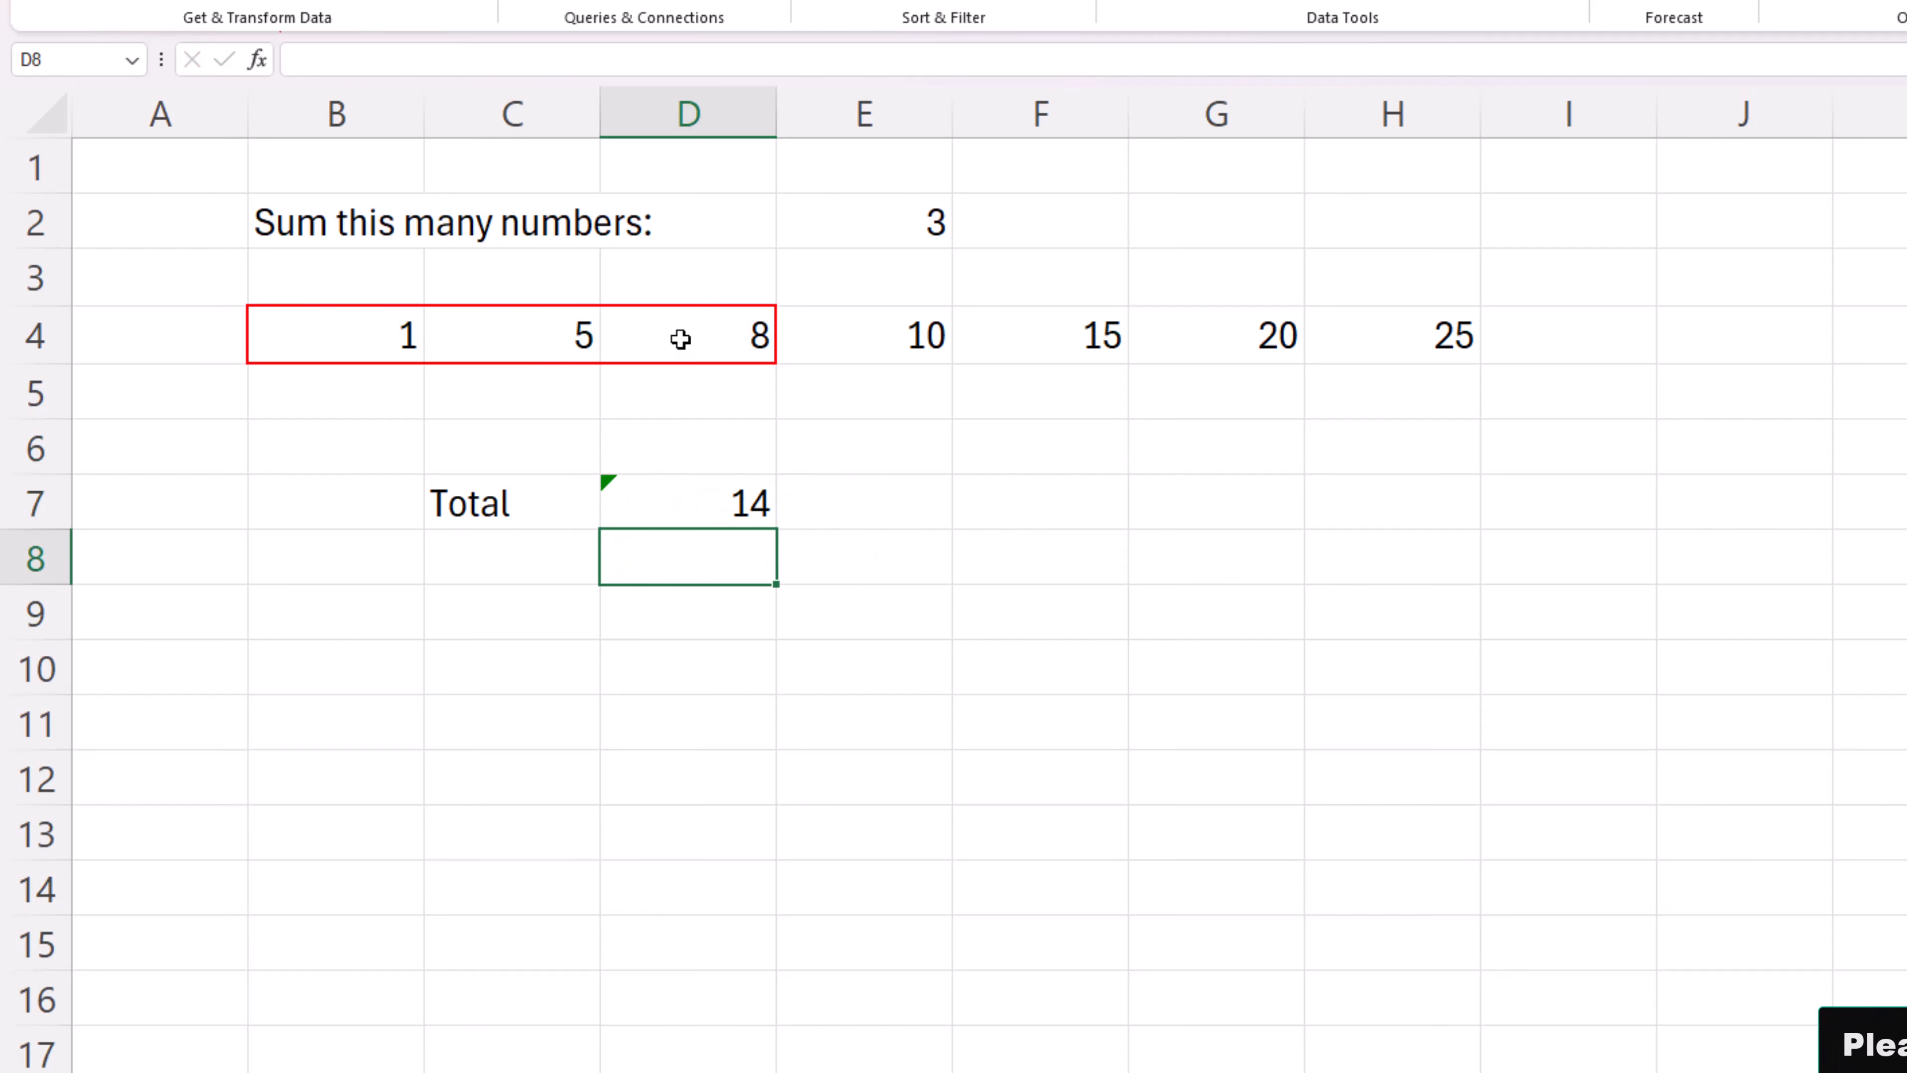
pyautogui.press('Up')
pyautogui.press('Delete')
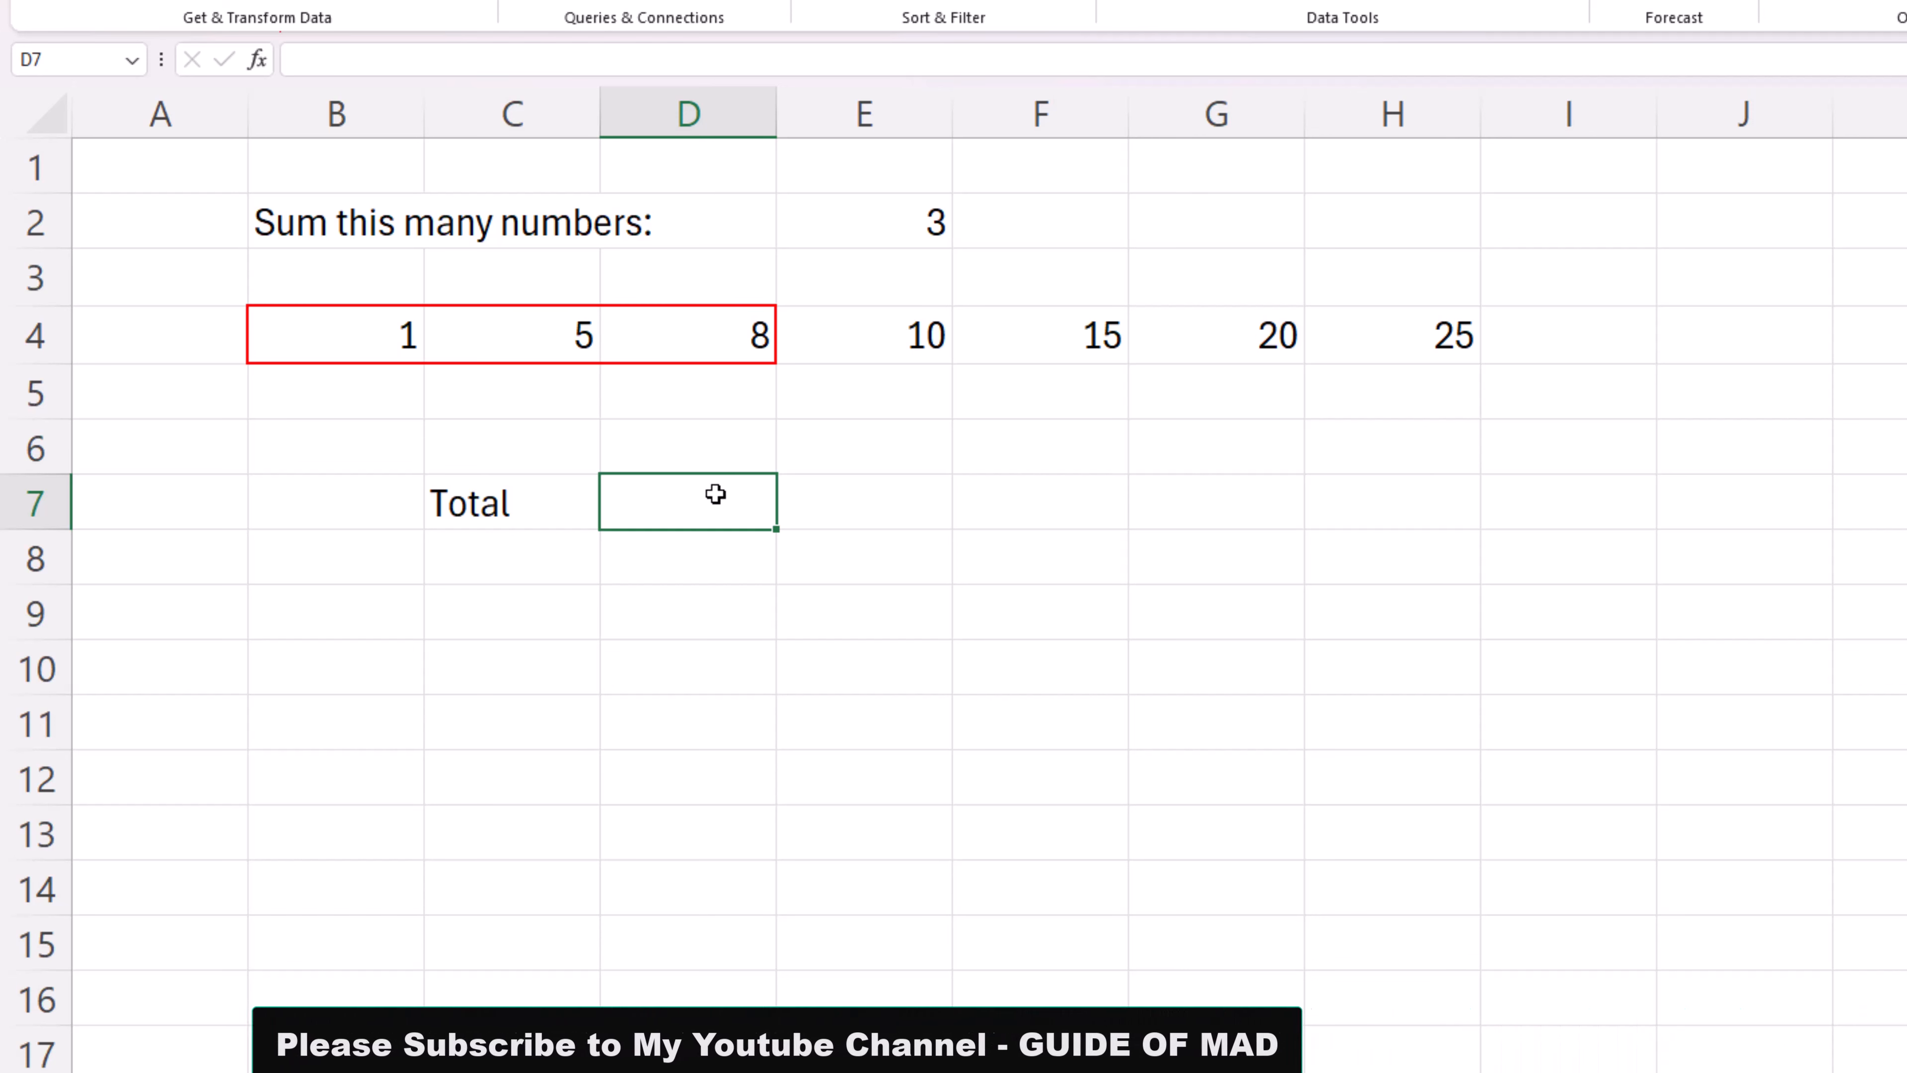
# - Enter the formula =OFFSET(B4,,,,E2) in cell D7, using E2 as the width argument
pyautogui.write('=sum')
pyautogui.press('BackSpace')
pyautogui.press('BackSpace')
pyautogui.press('BackSpace')
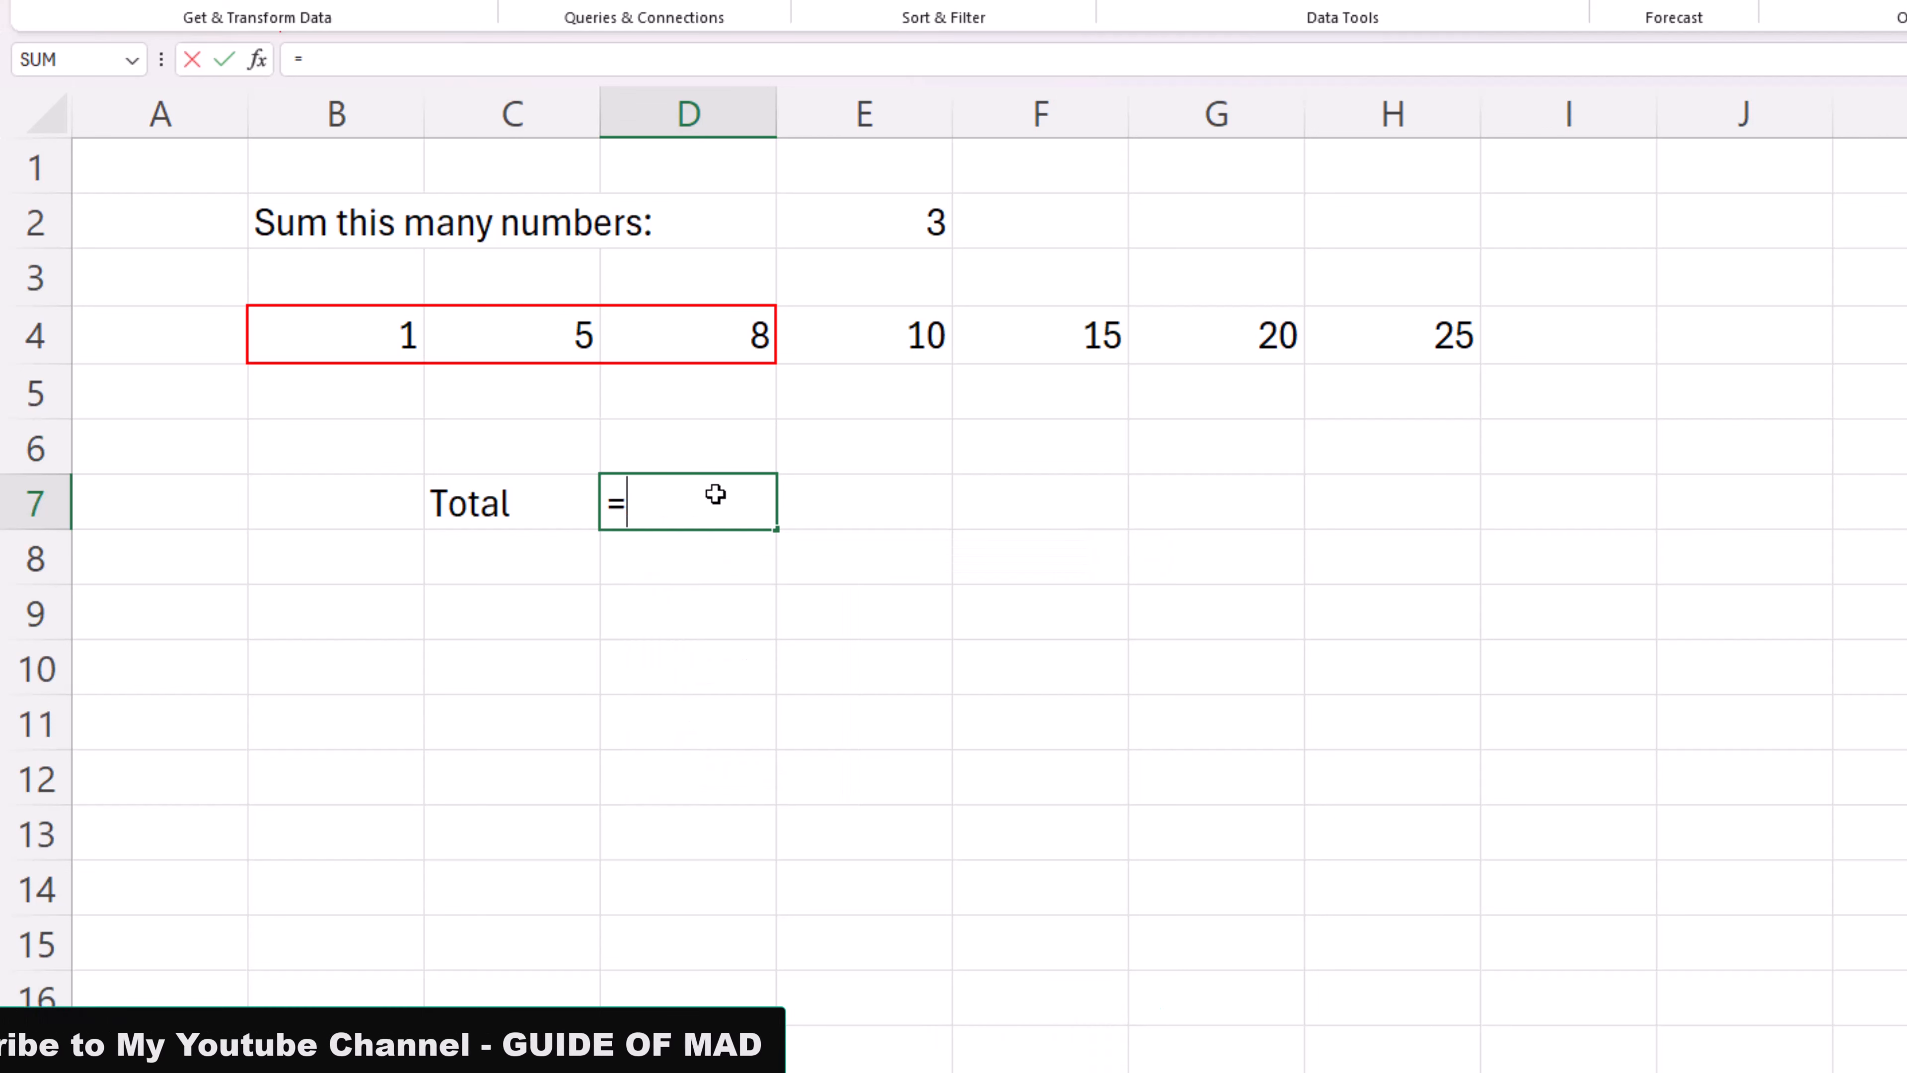
pyautogui.write('of')
pyautogui.press('Tab')
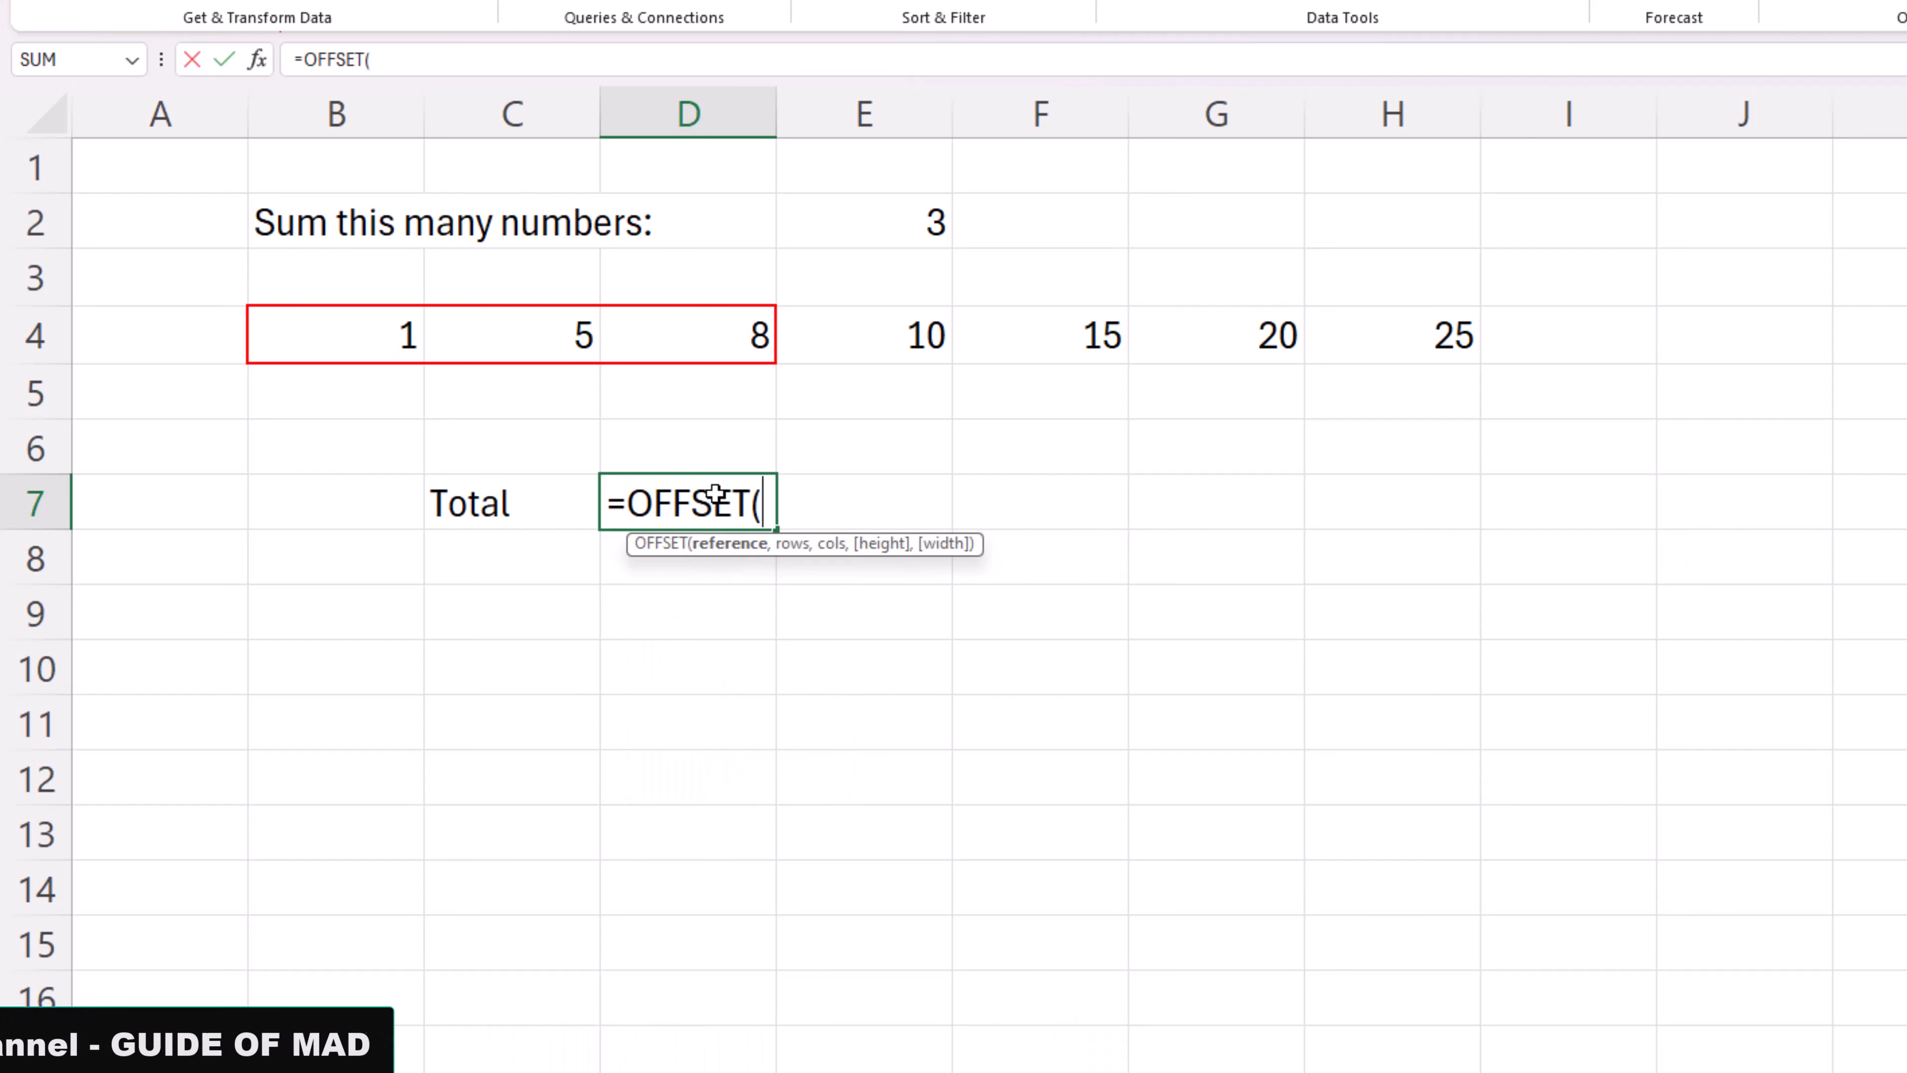
pyautogui.click(307, 319)
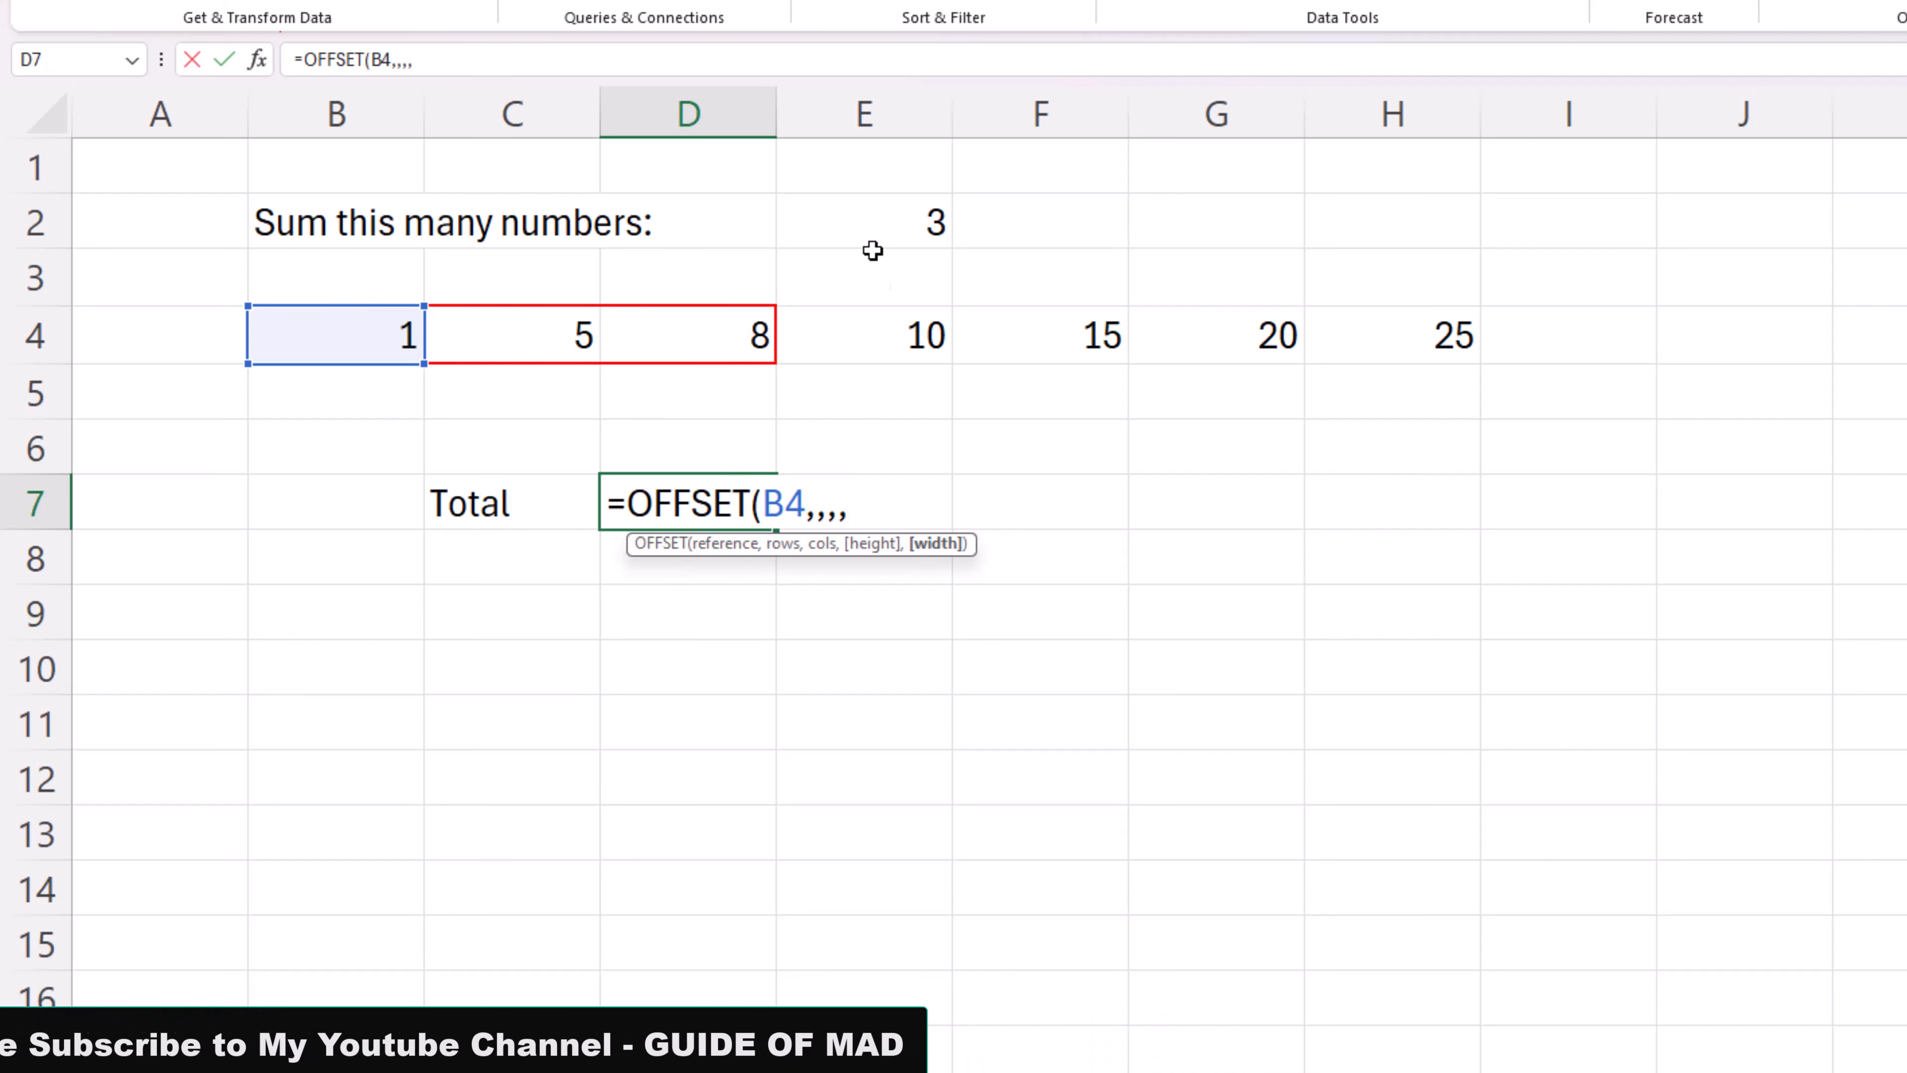
pyautogui.click(865, 213)
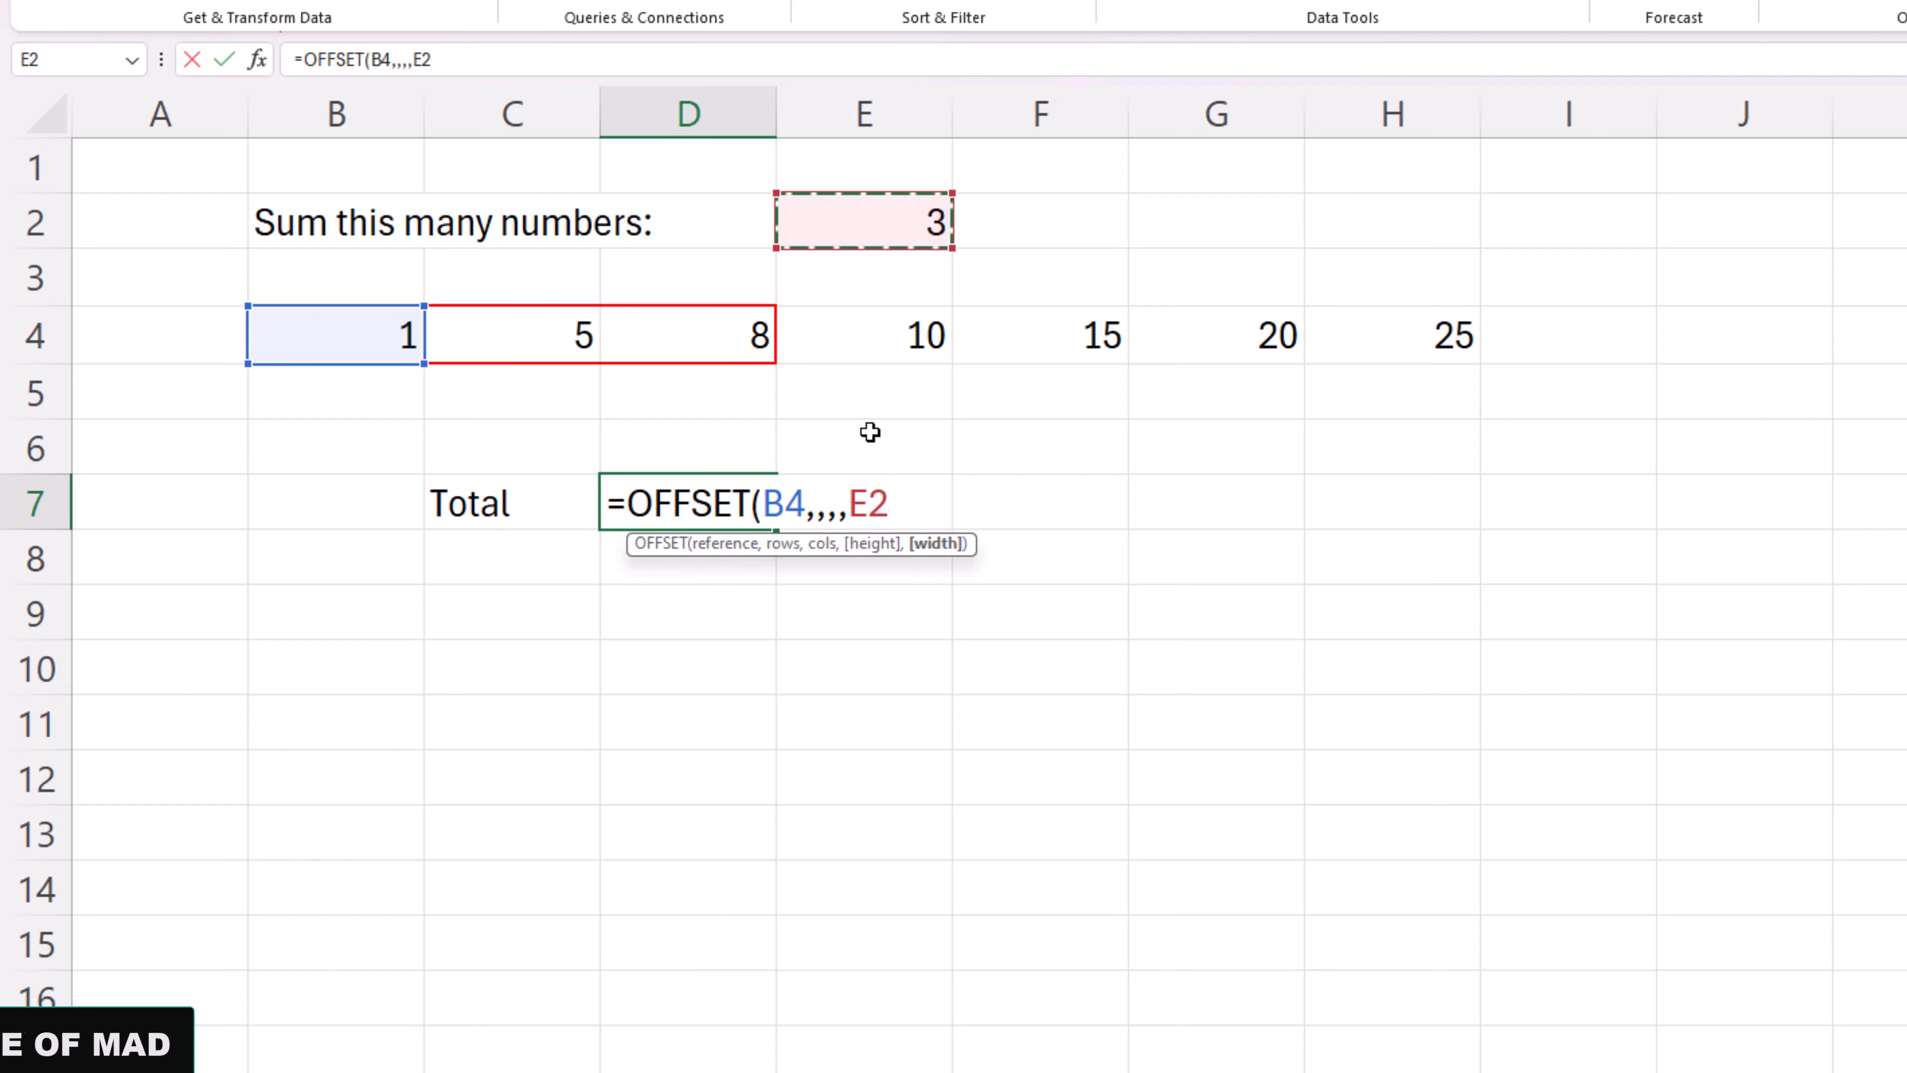
pyautogui.press('Return')
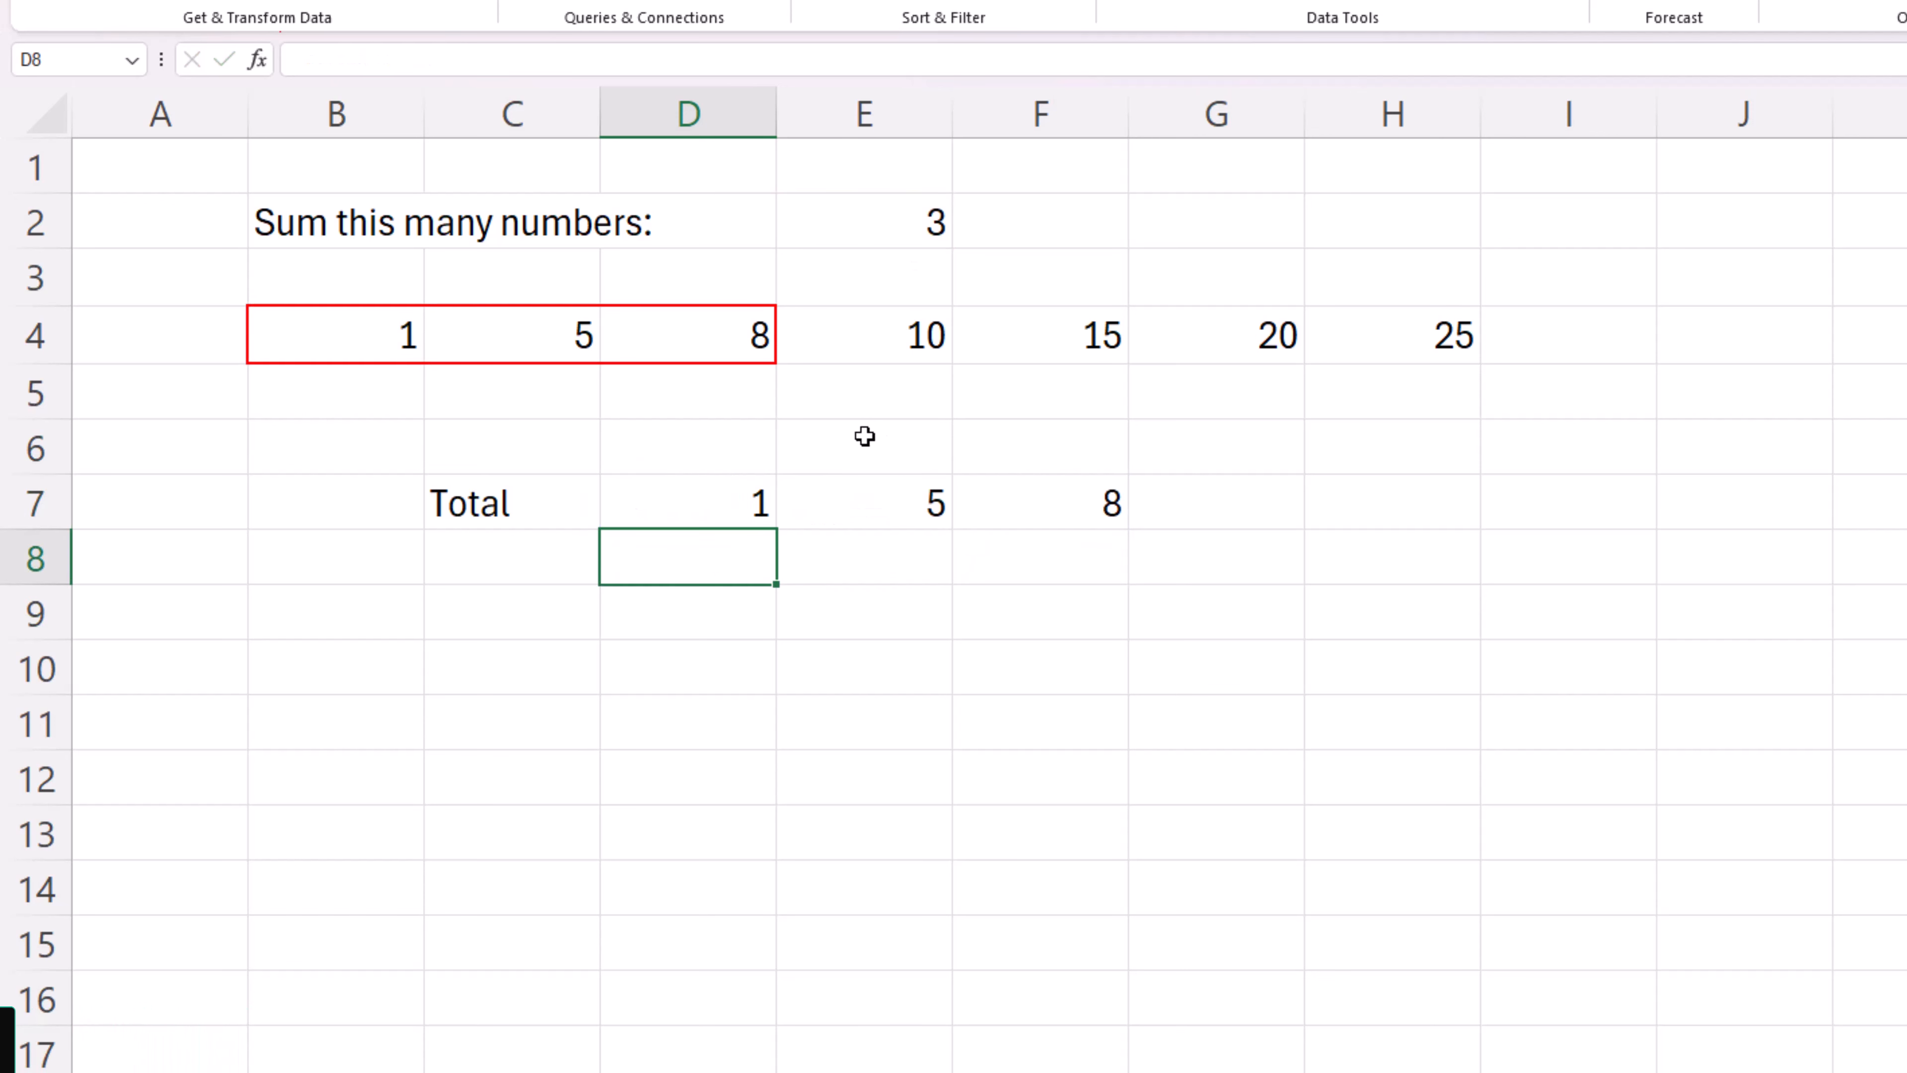
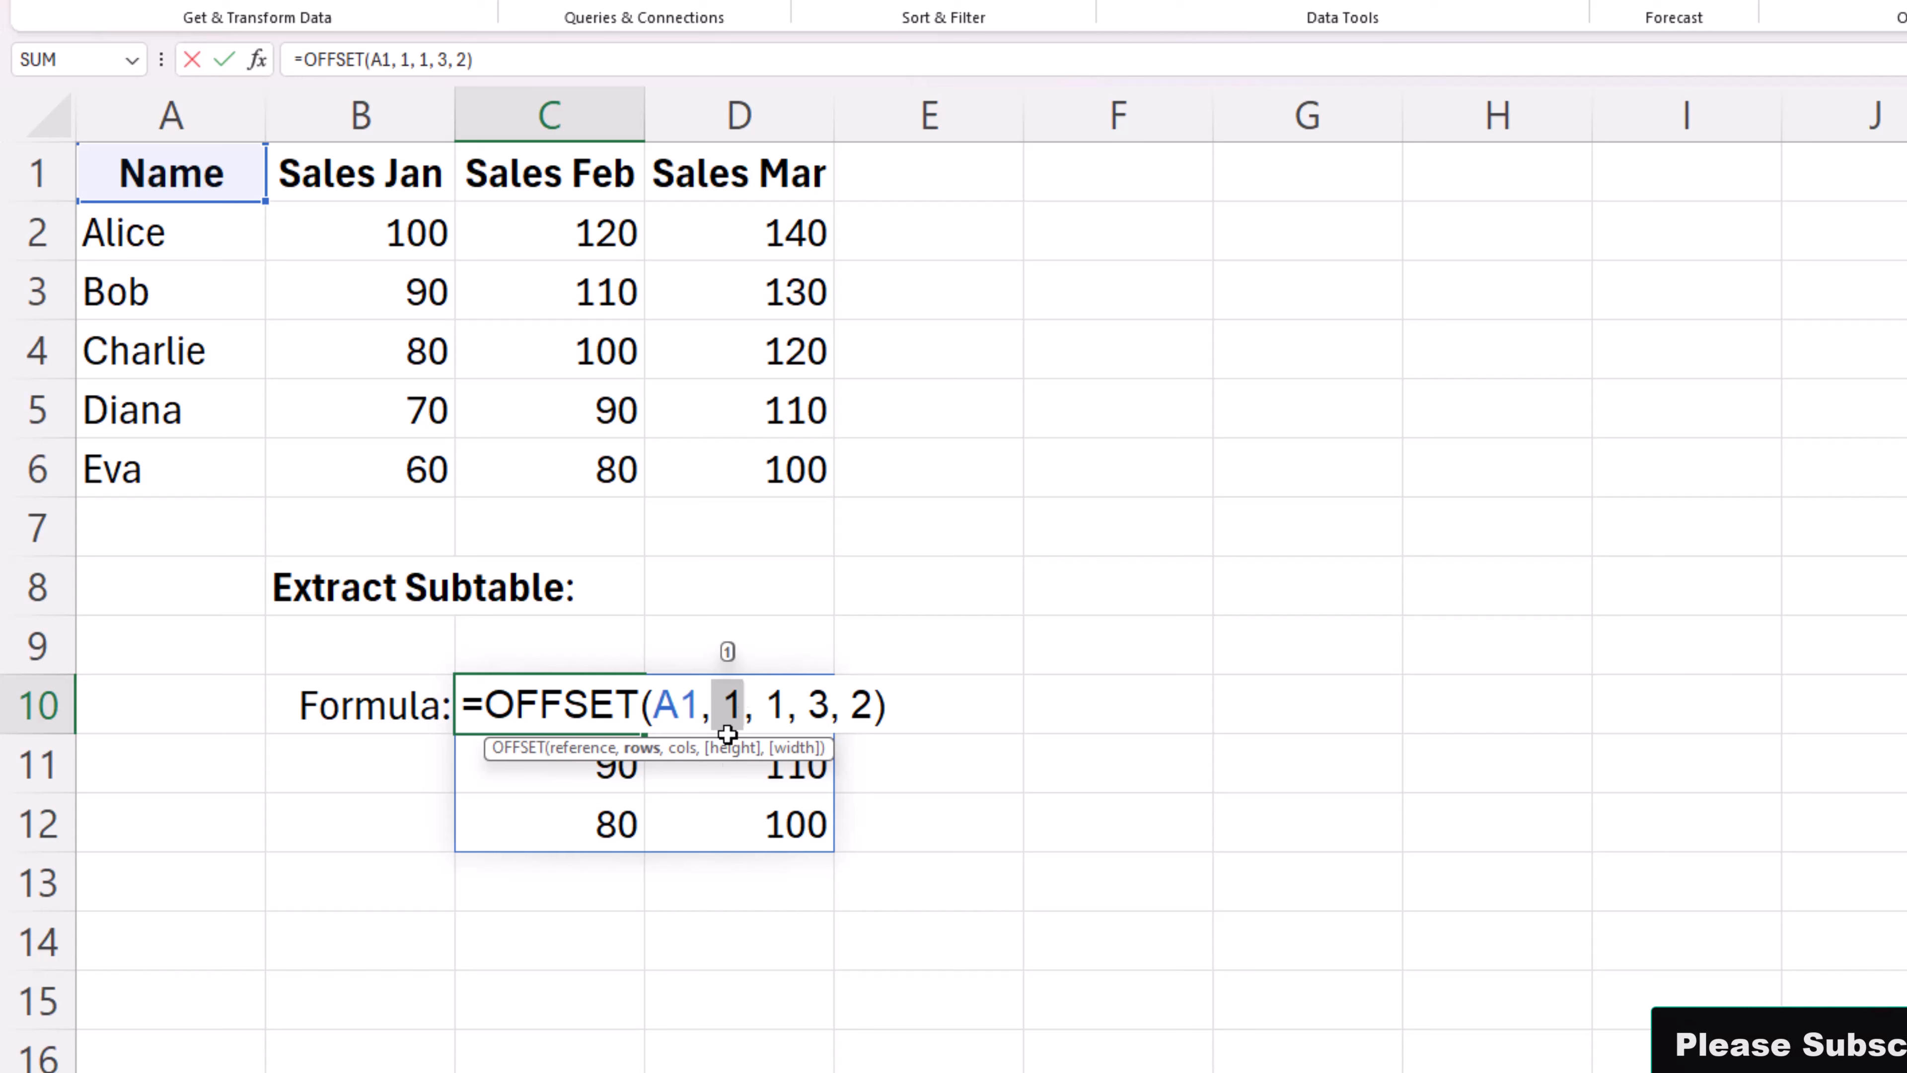
# - Examine the arguments of the Extract Subtable formula =OFFSET(A1, 1, 1, 3, 2) in C10 and compare its output with the sales in B2:C4
pyautogui.click(679, 747)
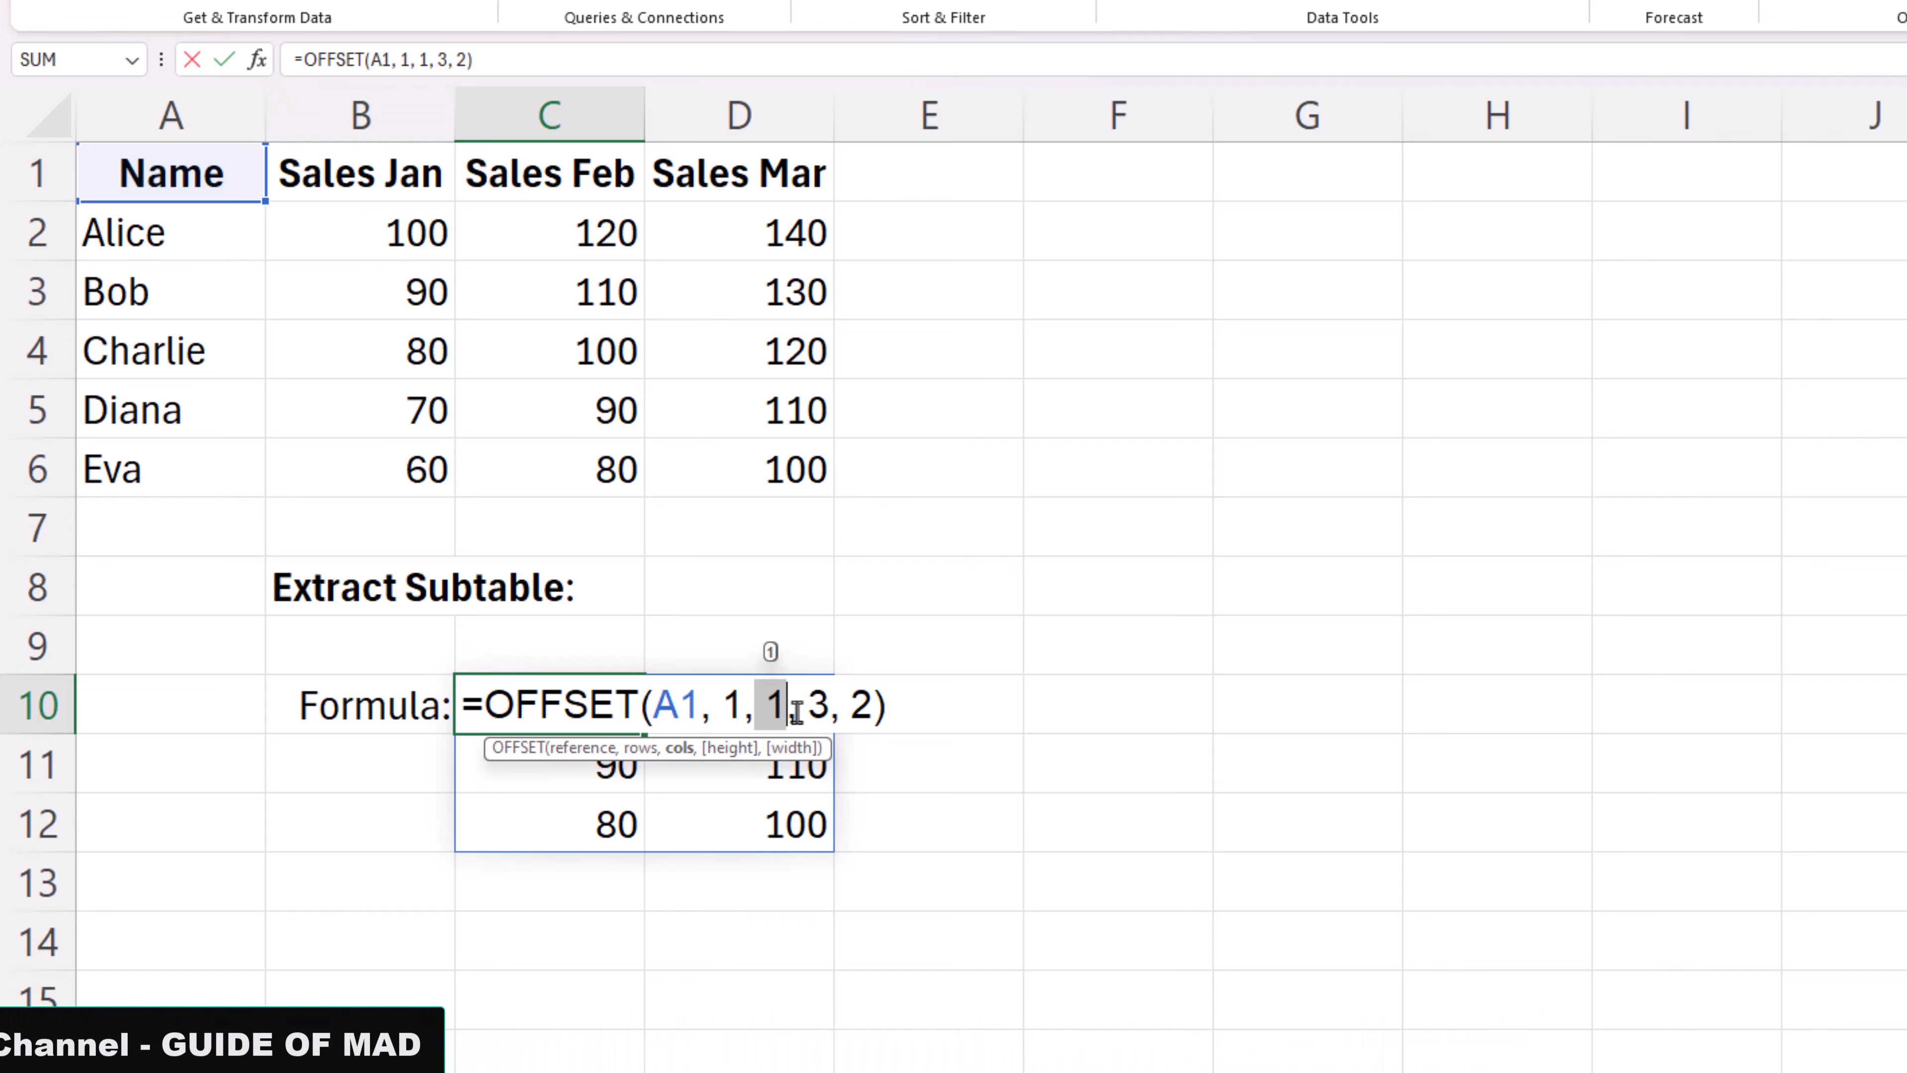
pyautogui.click(736, 750)
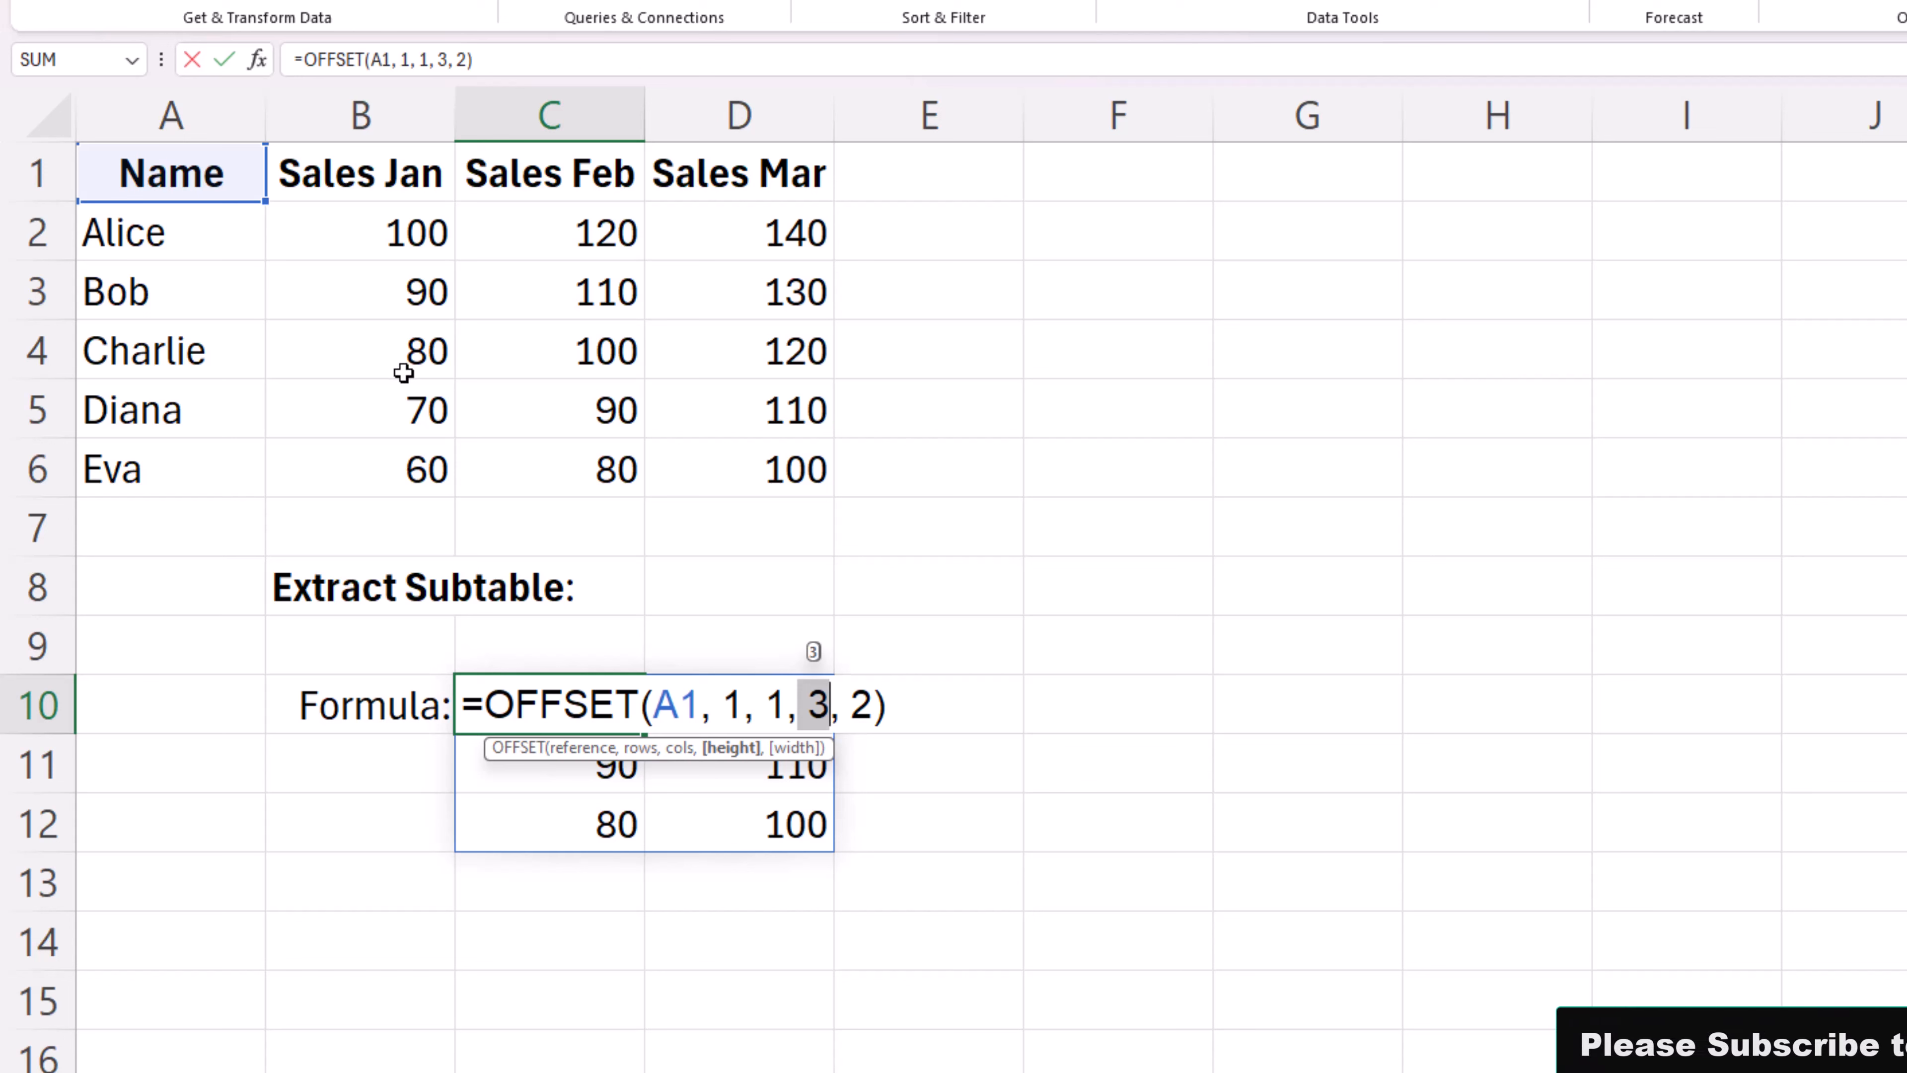
pyautogui.click(868, 705)
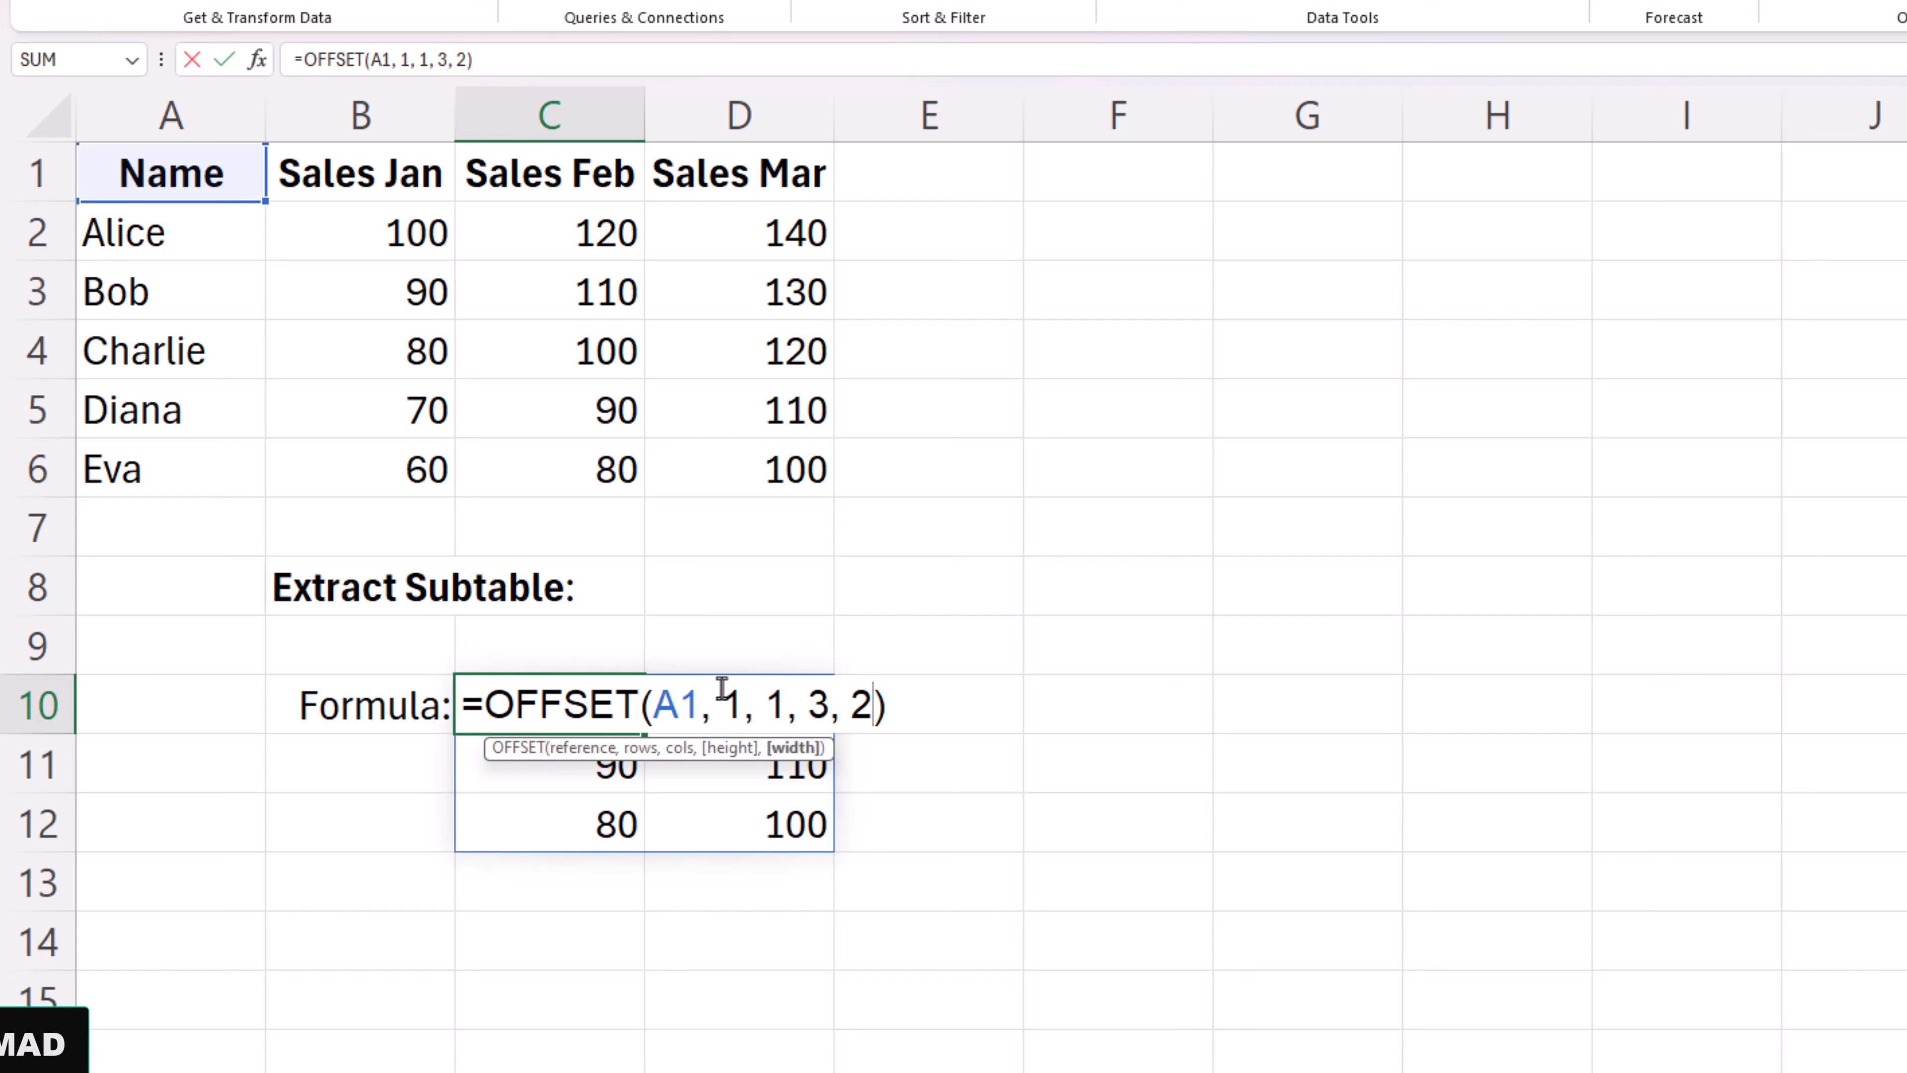
pyautogui.press('Return')
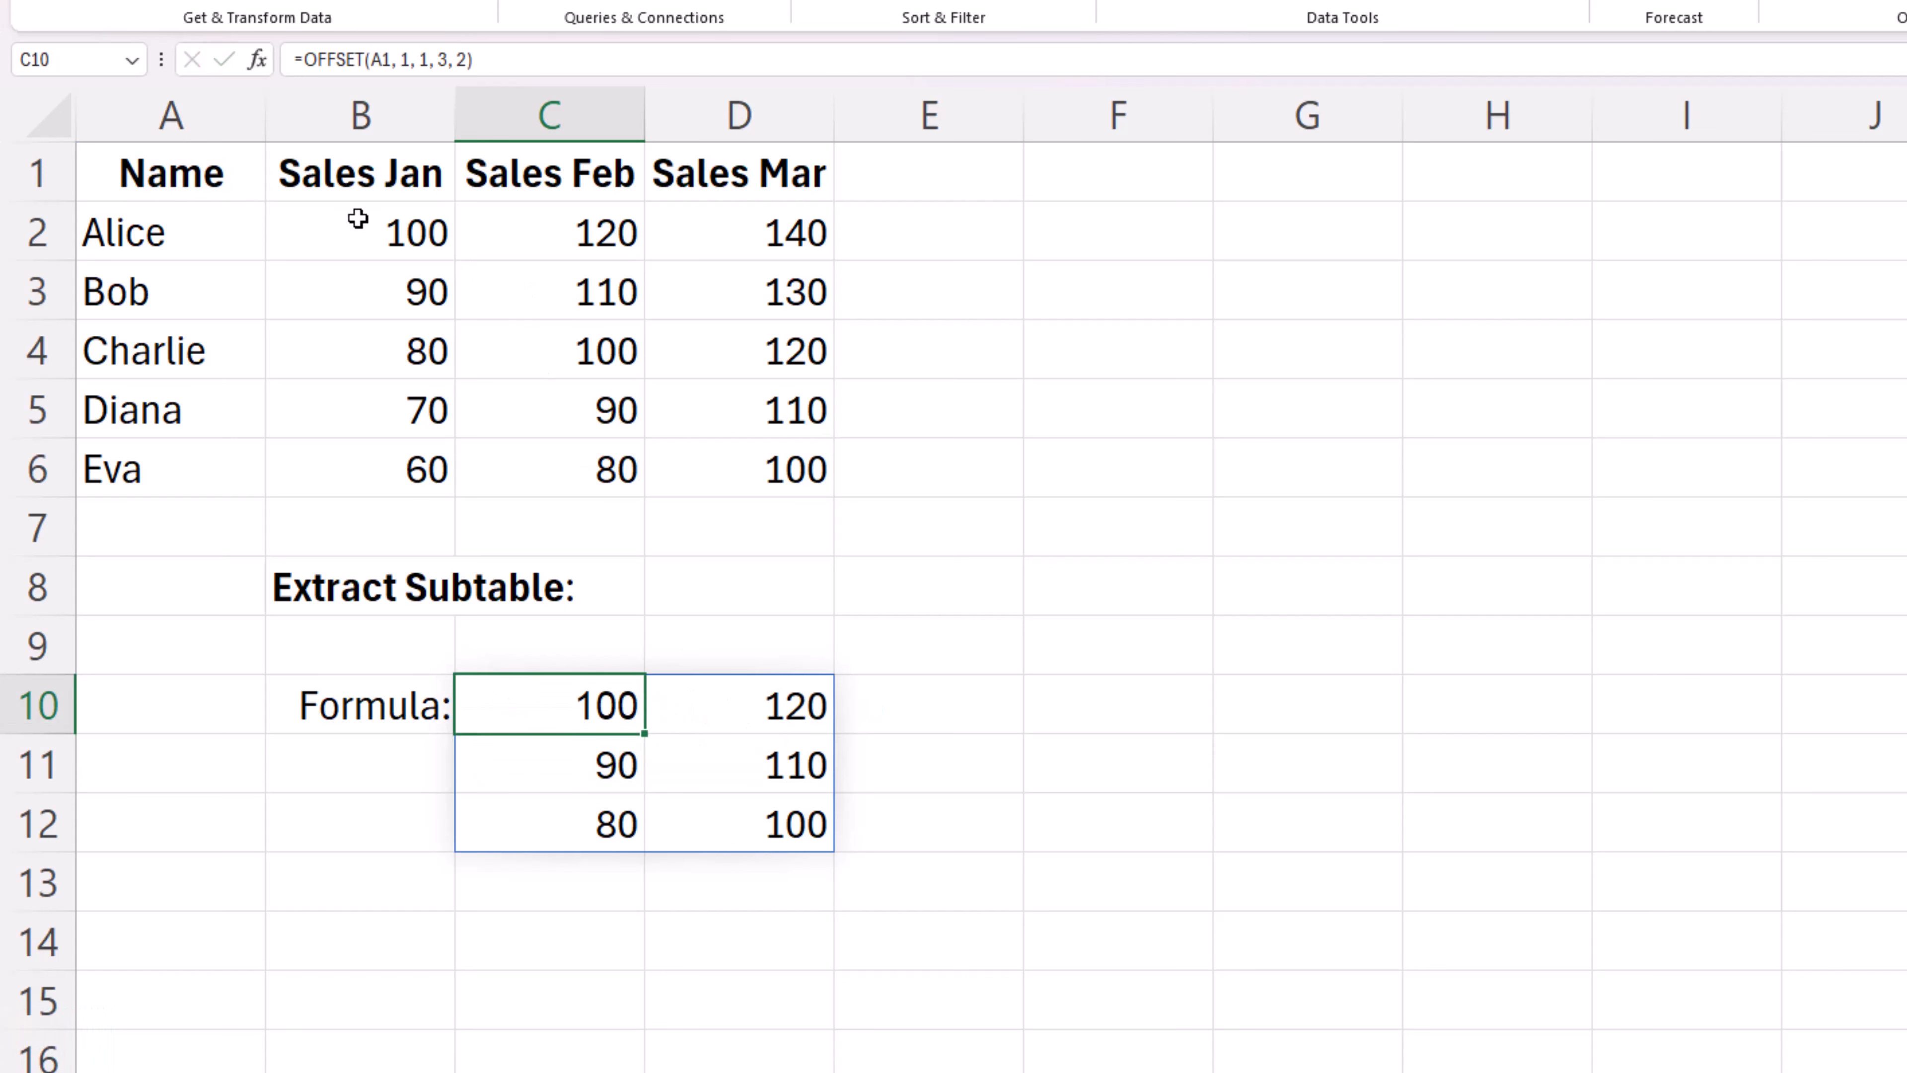
pyautogui.moveTo(358, 218); pyautogui.dragTo(535, 344)
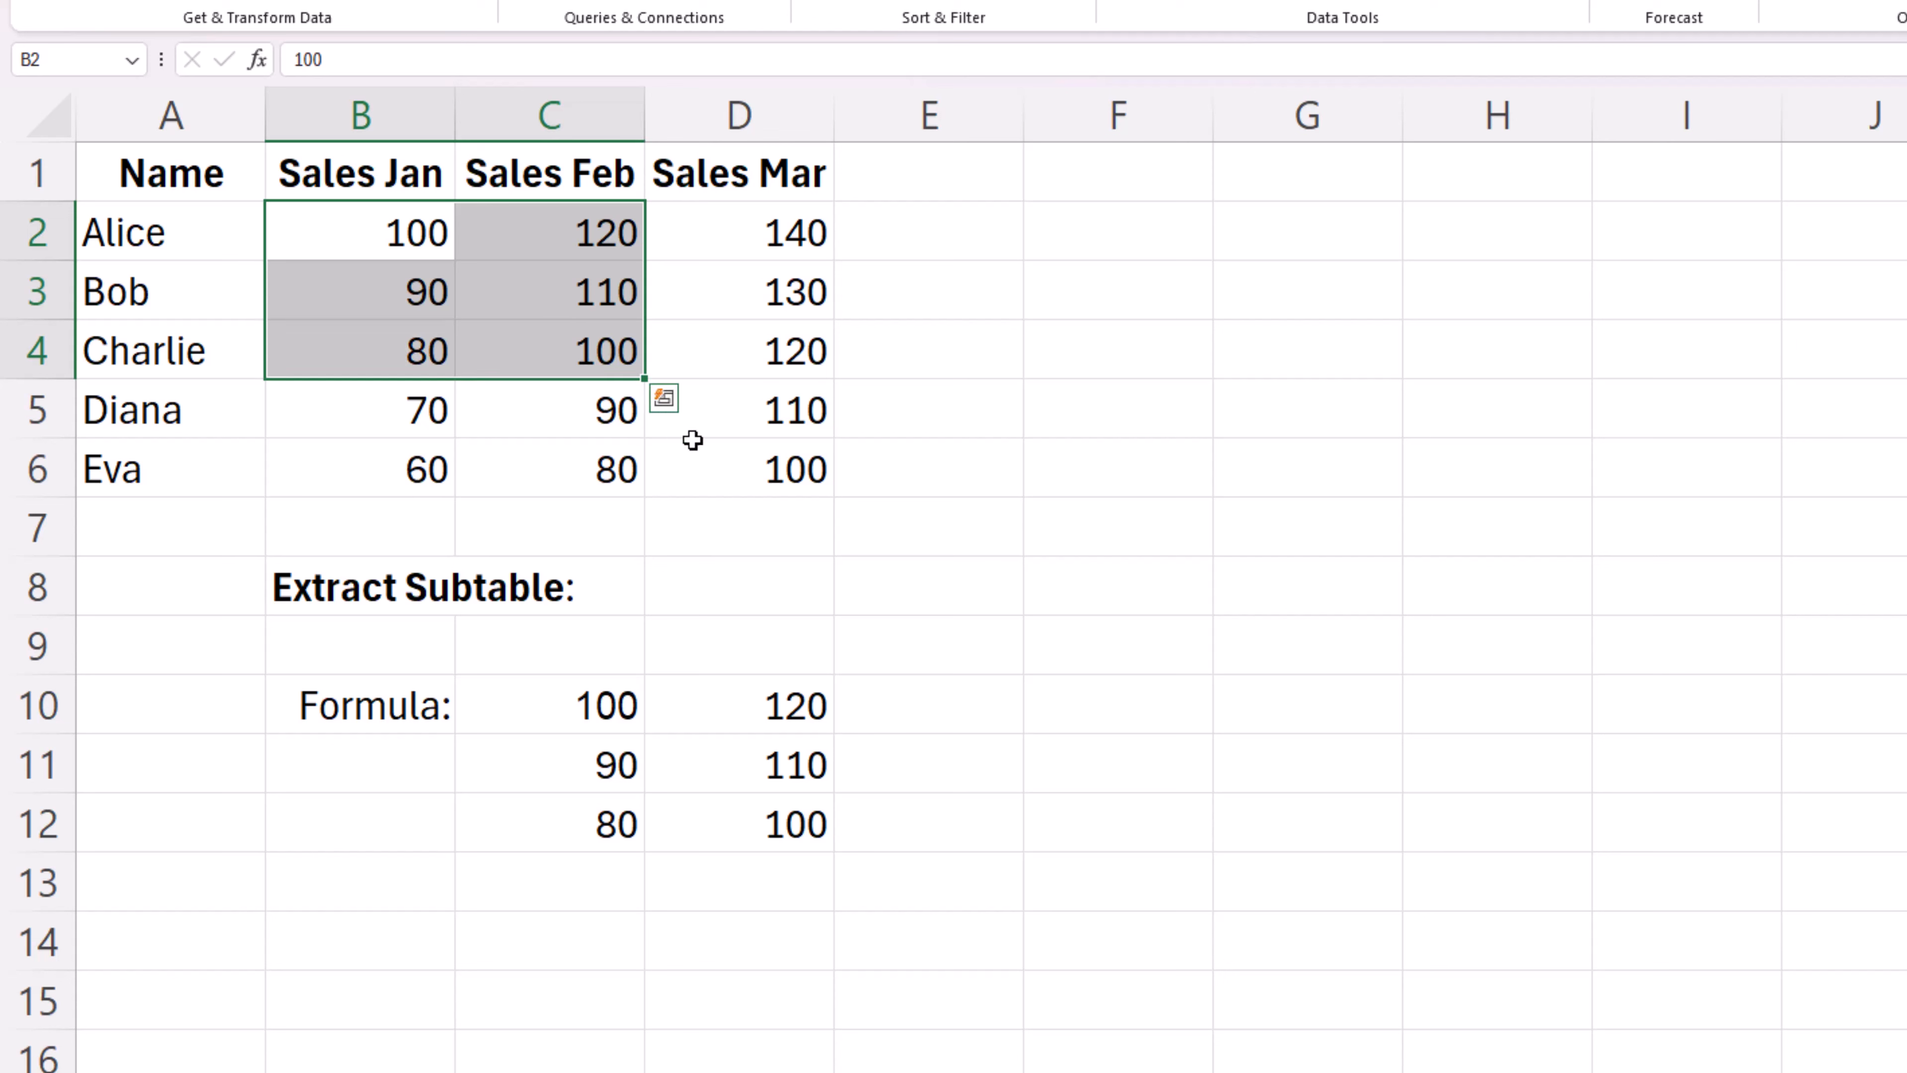
pyautogui.doubleClick(553, 716)
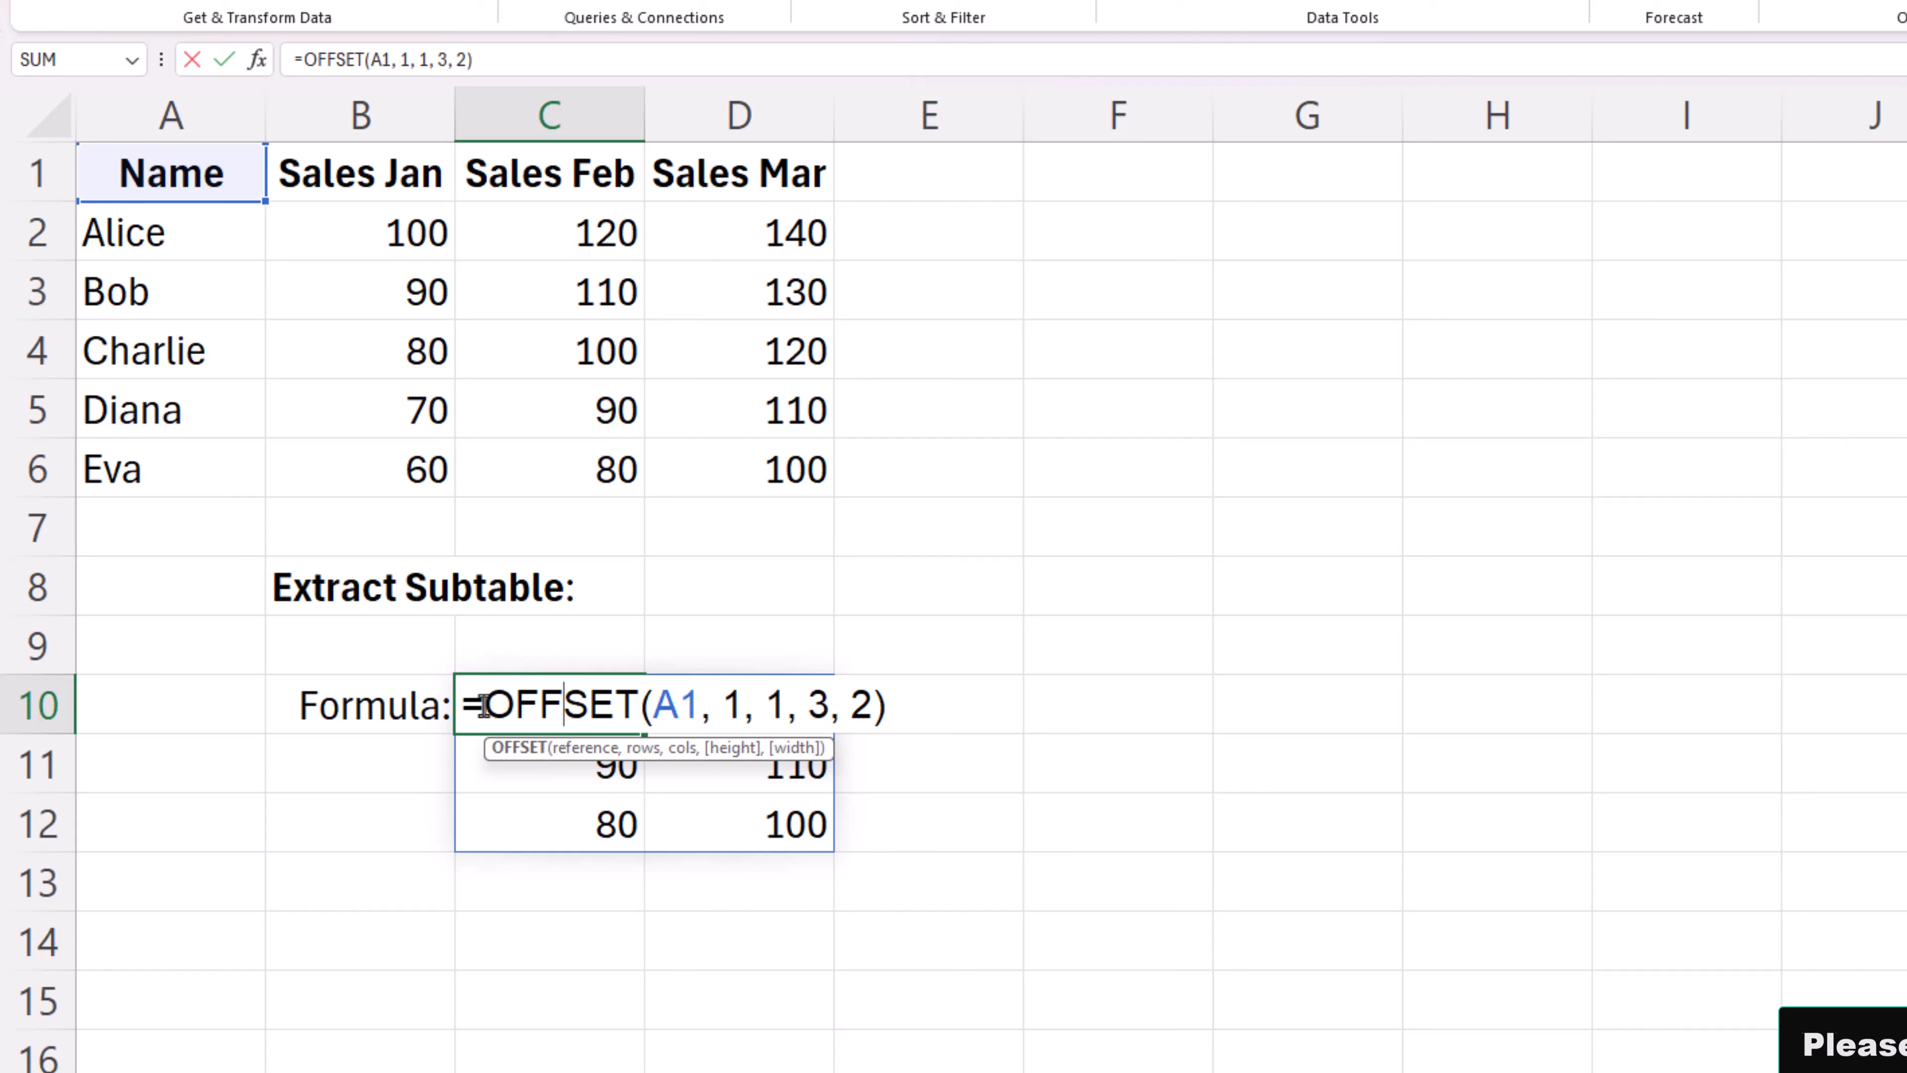
pyautogui.press('Return')
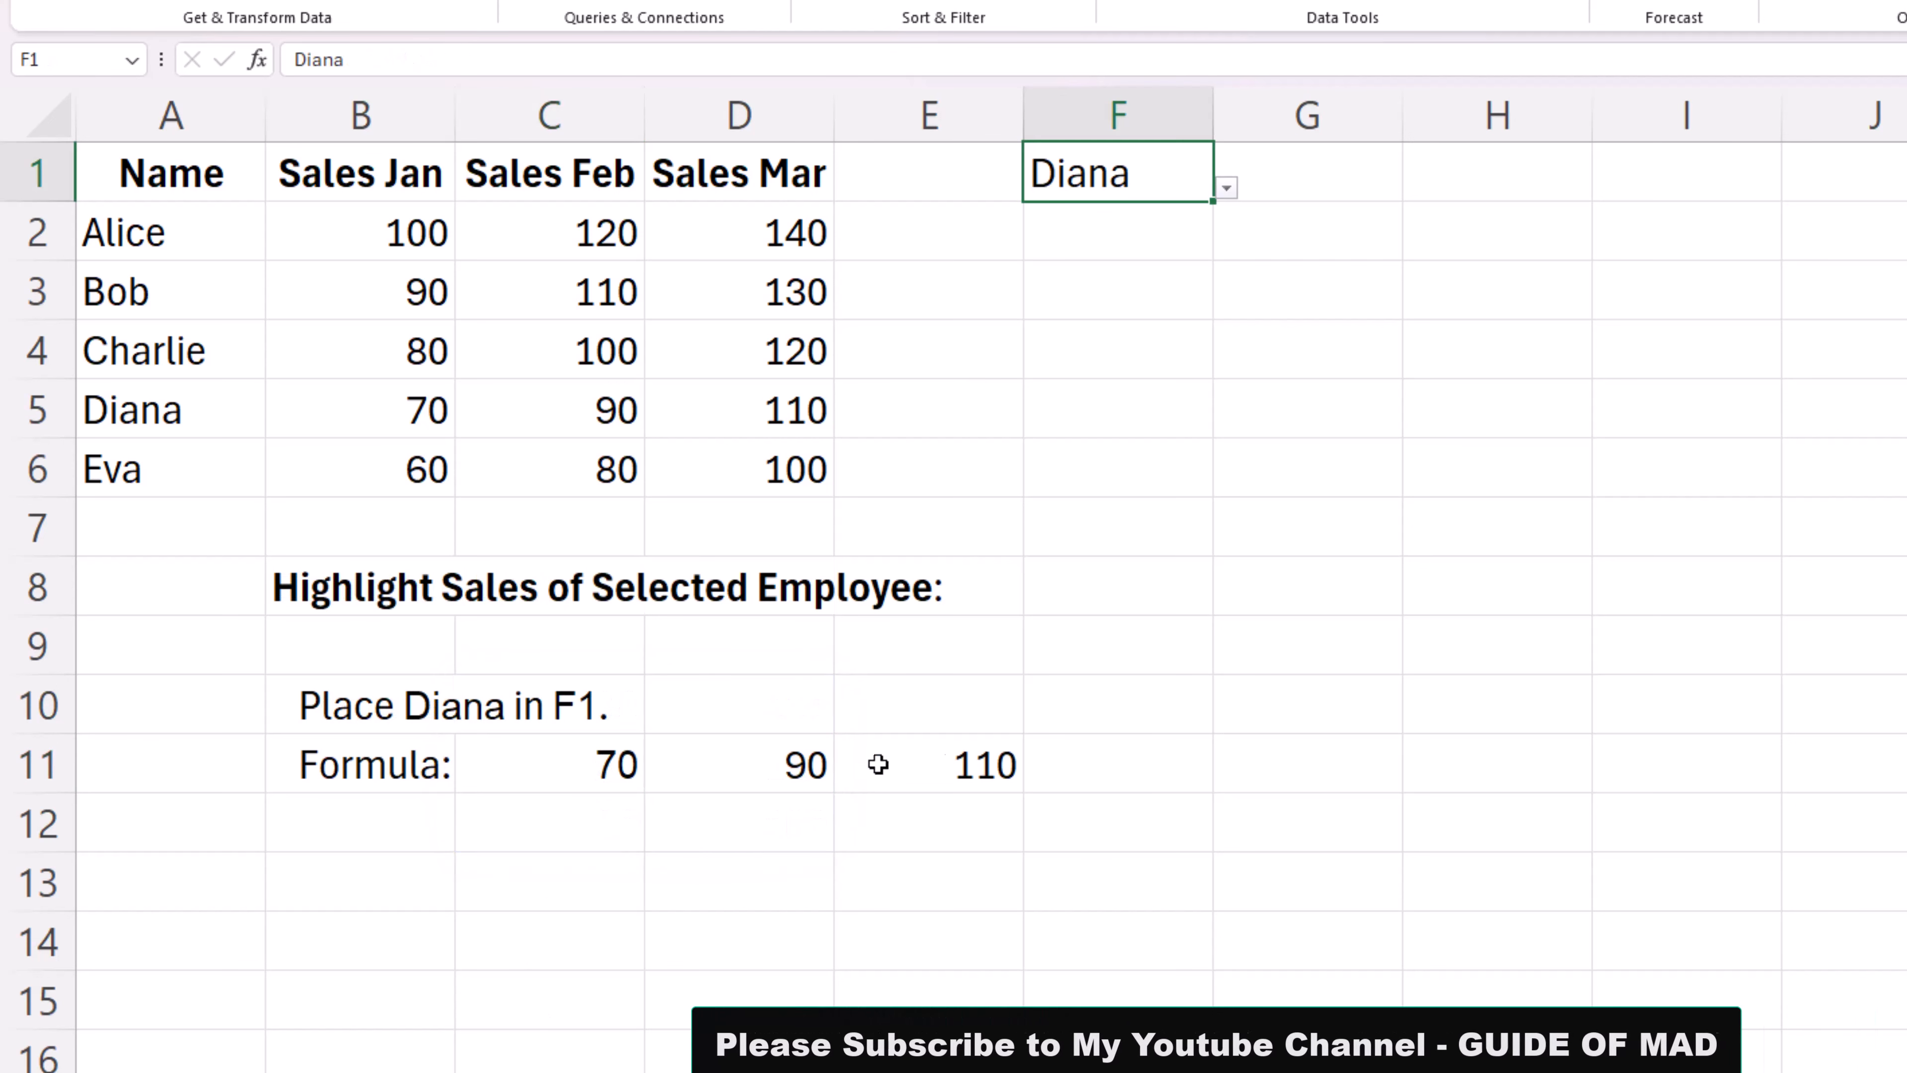
# - Change the selected employee in F1 through each name in the list, from the first to the last
pyautogui.click(1196, 725)
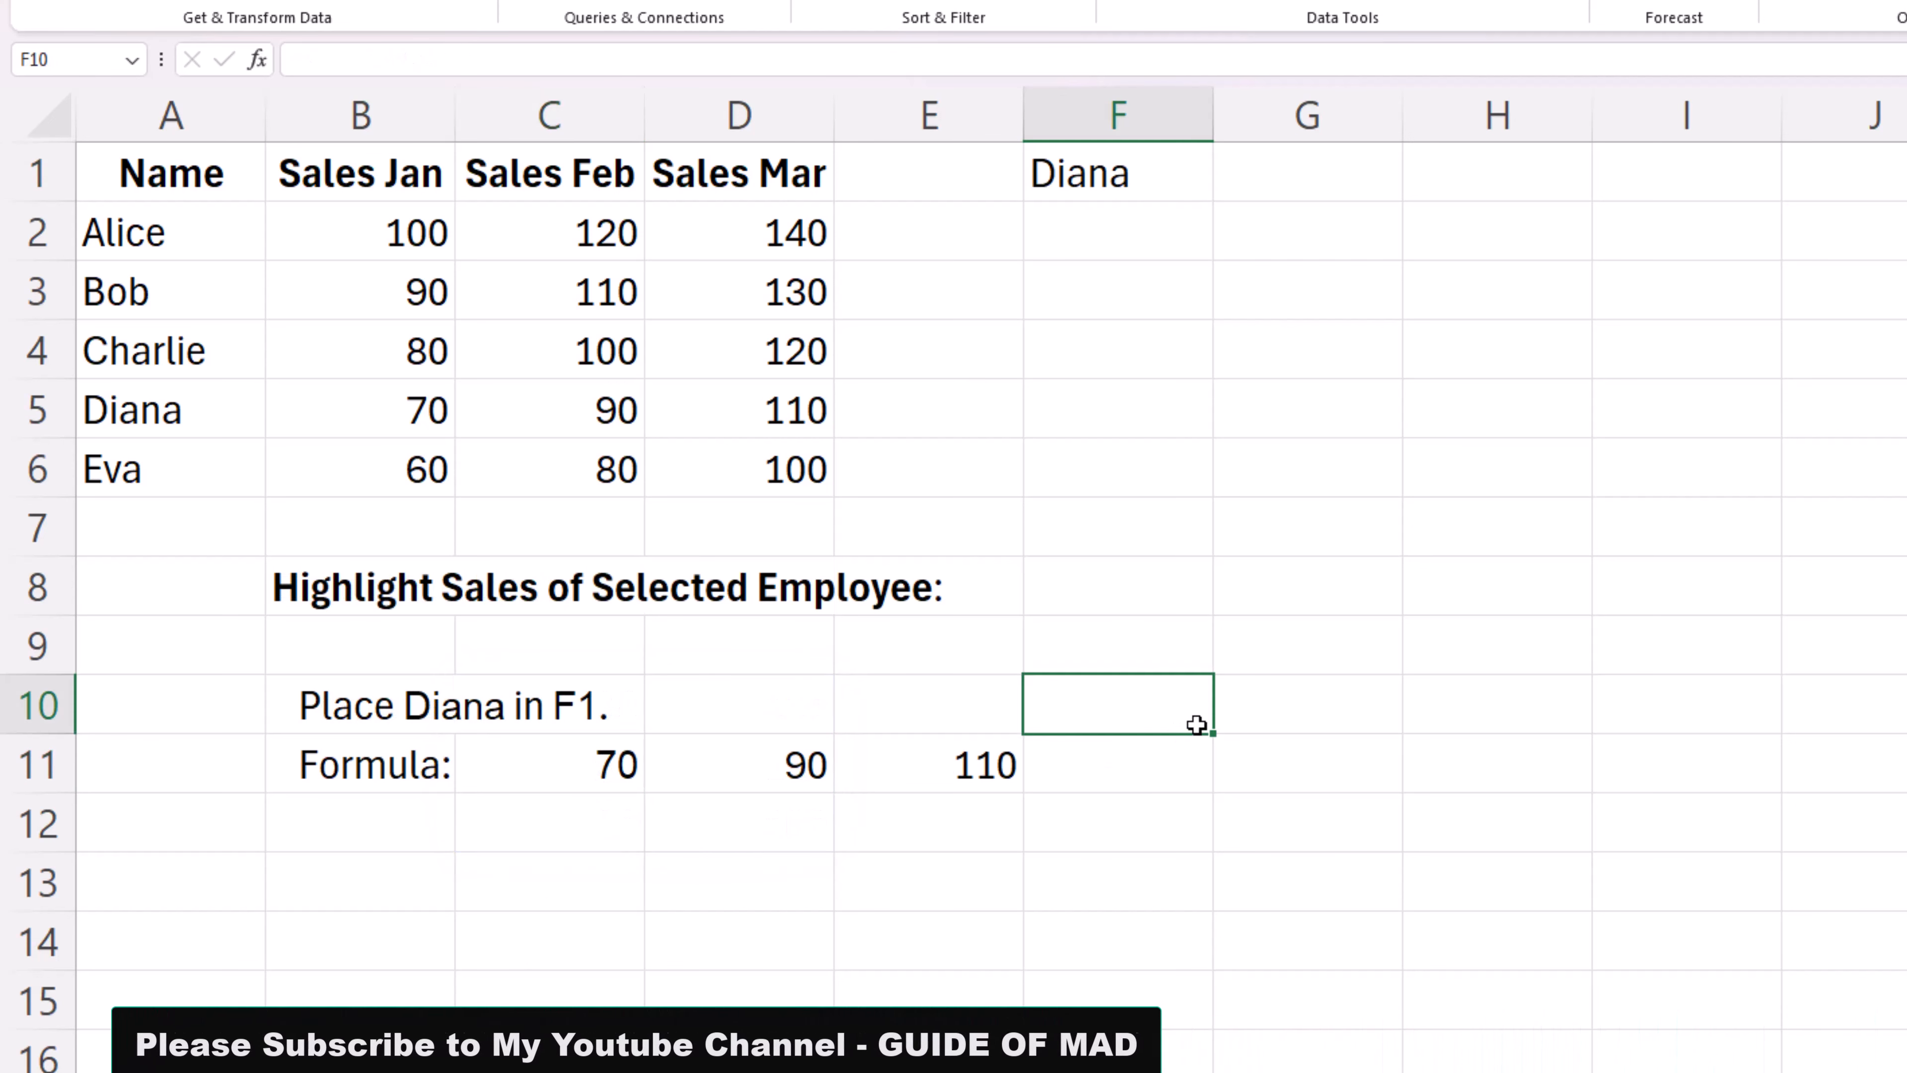
pyautogui.click(1102, 182)
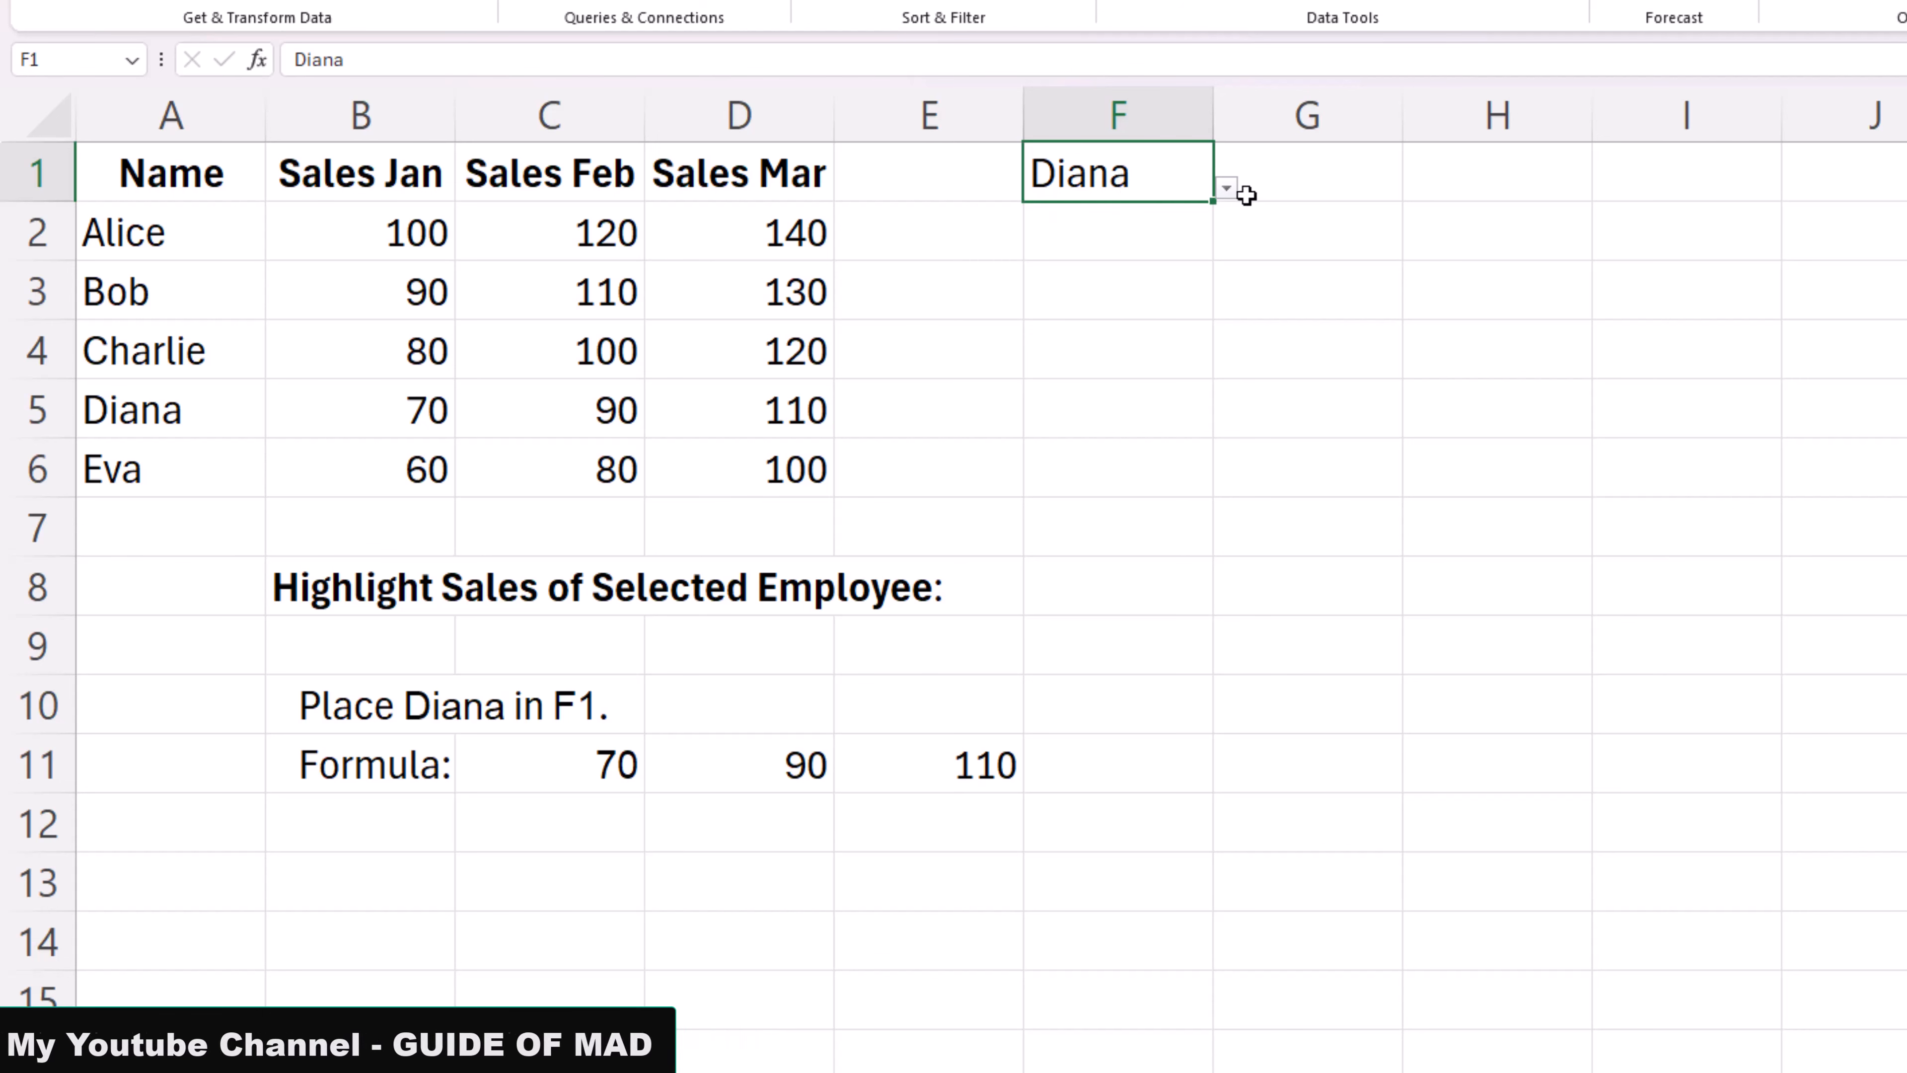
pyautogui.click(1226, 188)
pyautogui.click(1099, 220)
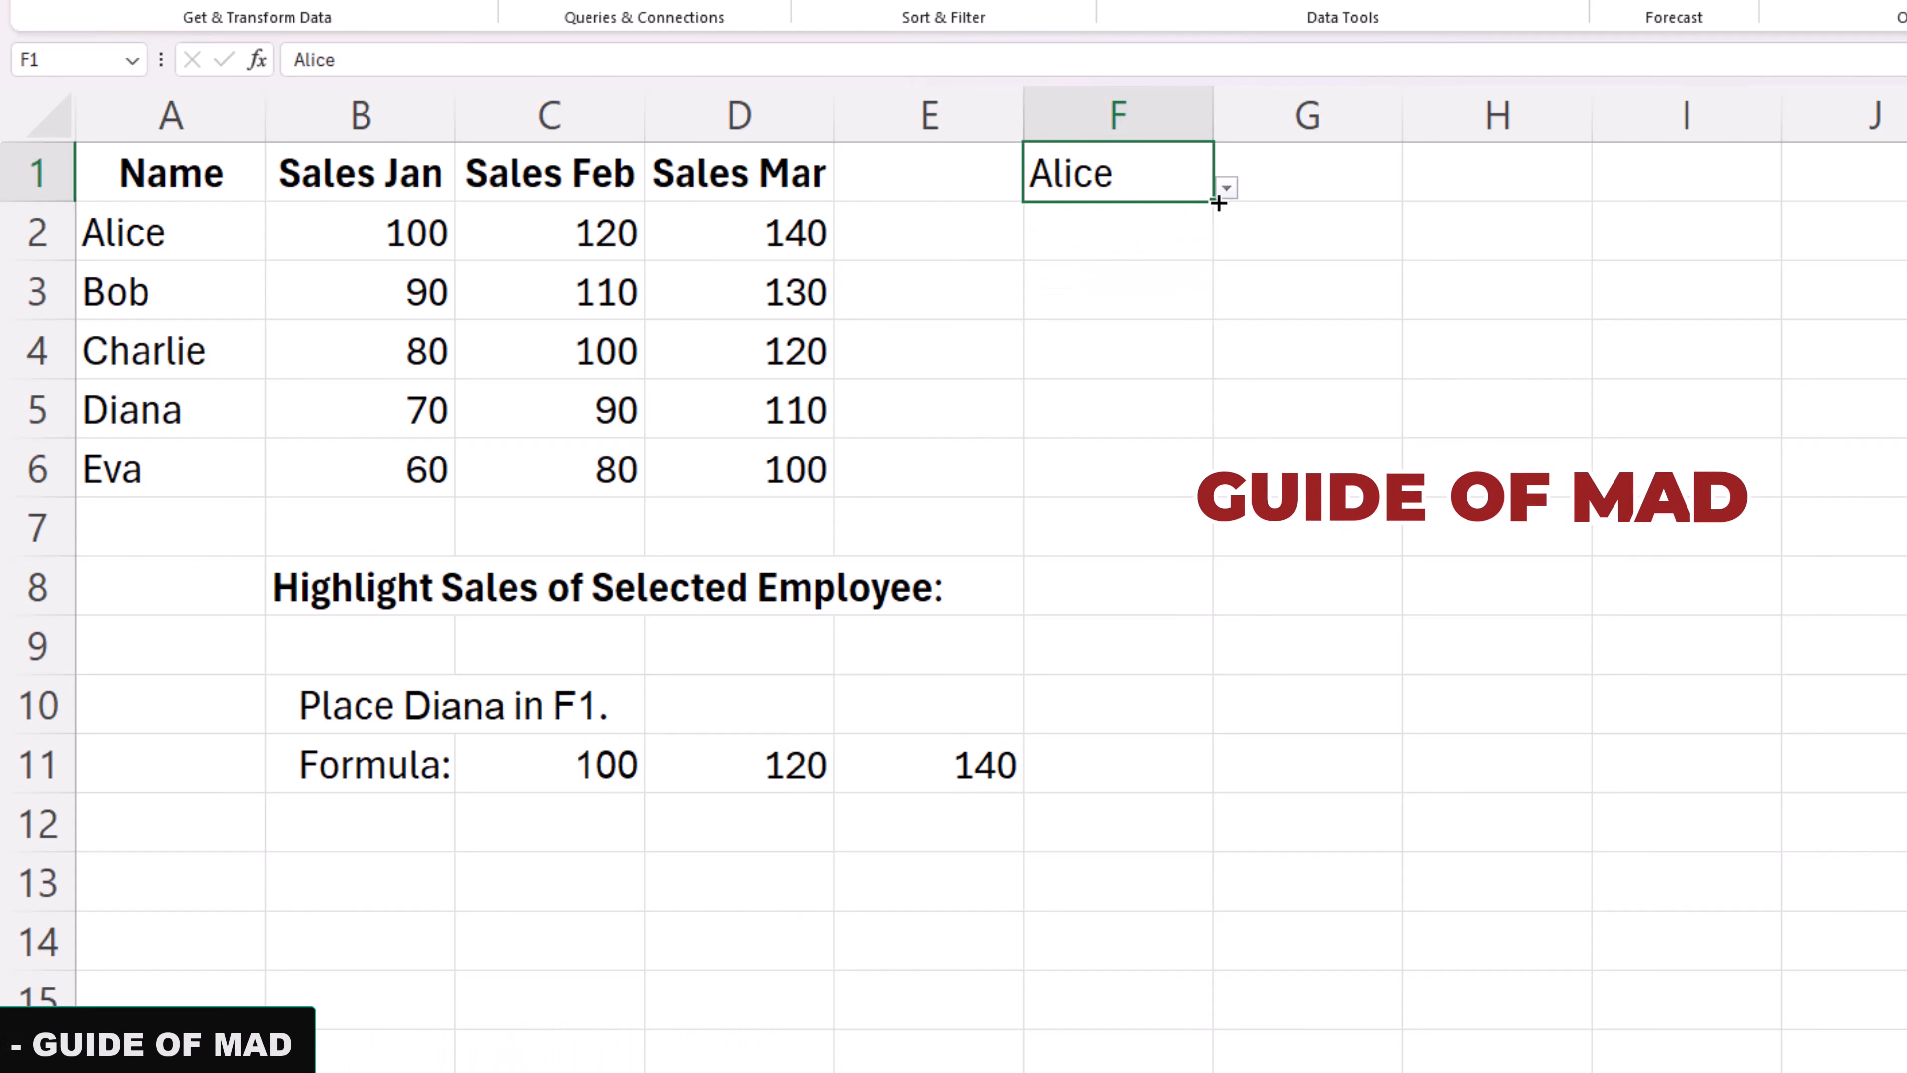
pyautogui.click(1226, 187)
pyautogui.click(1106, 239)
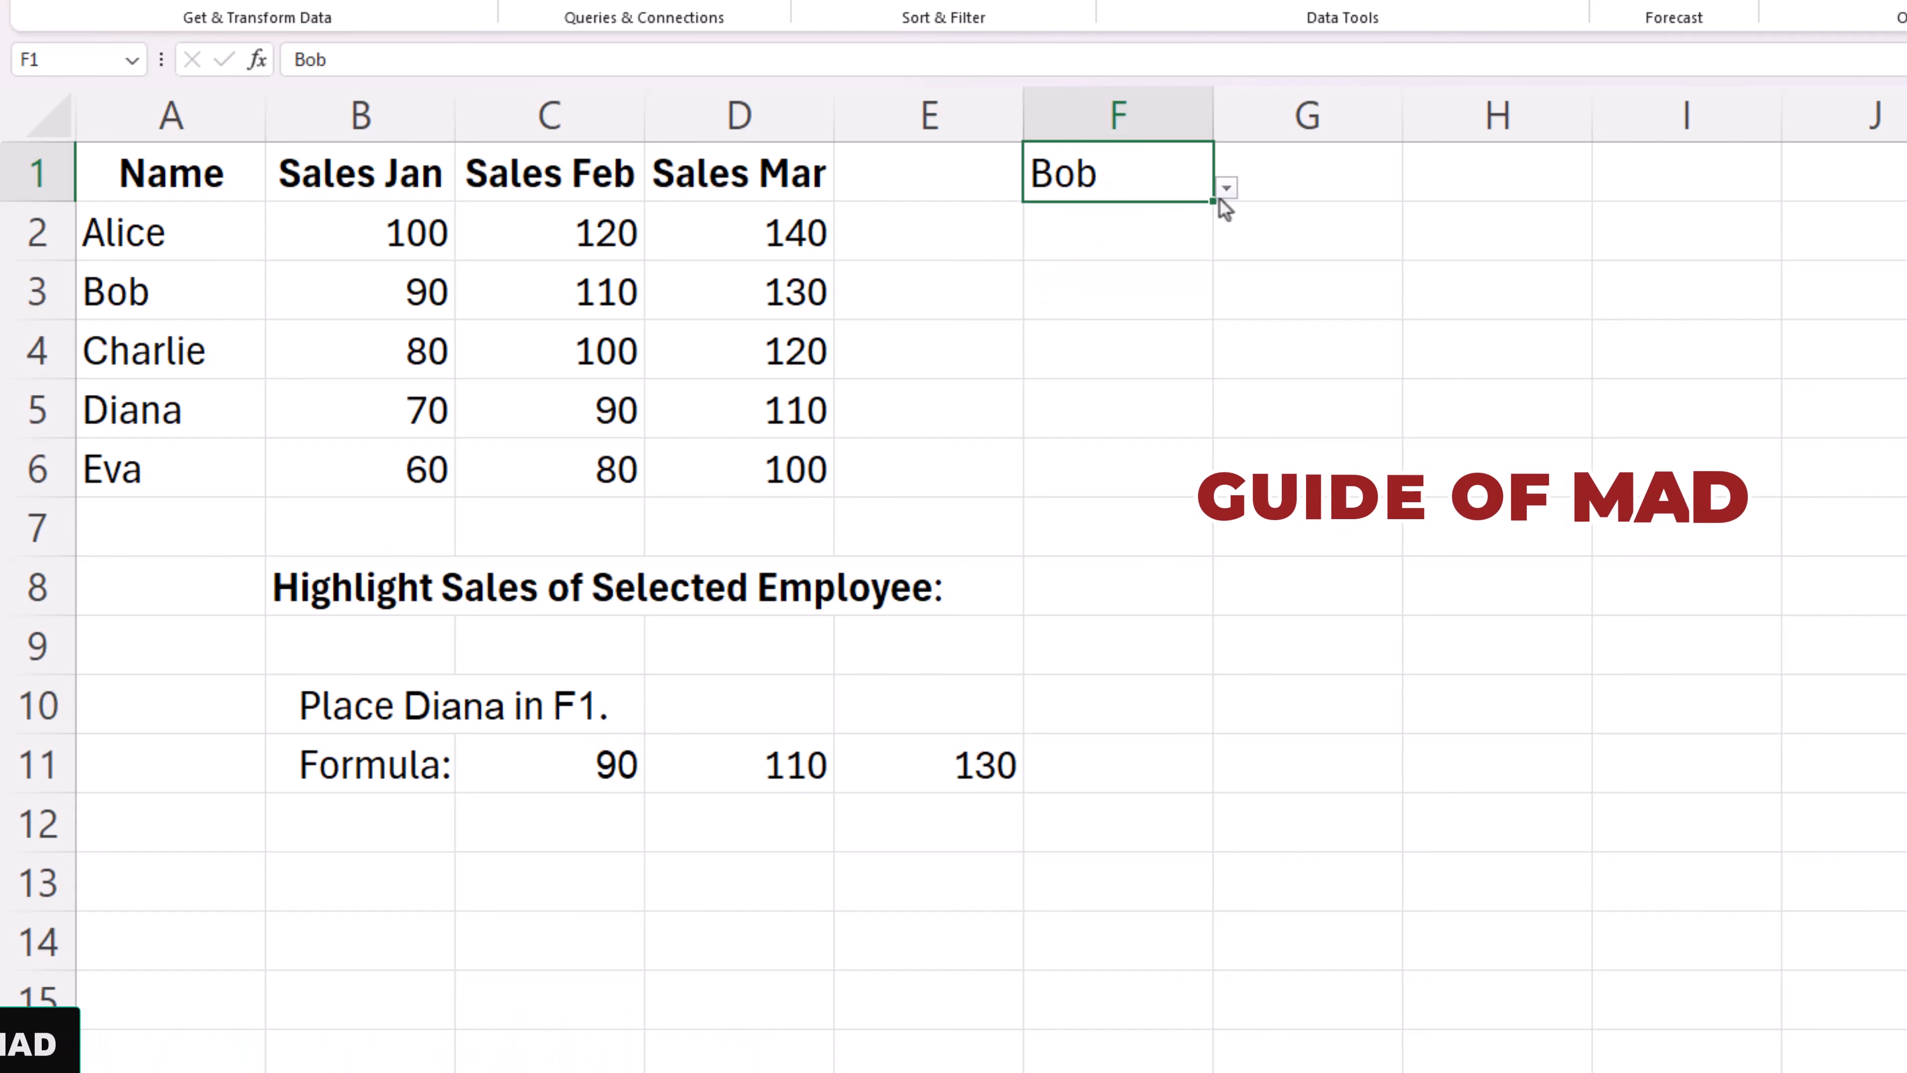
pyautogui.click(1227, 188)
pyautogui.click(1126, 261)
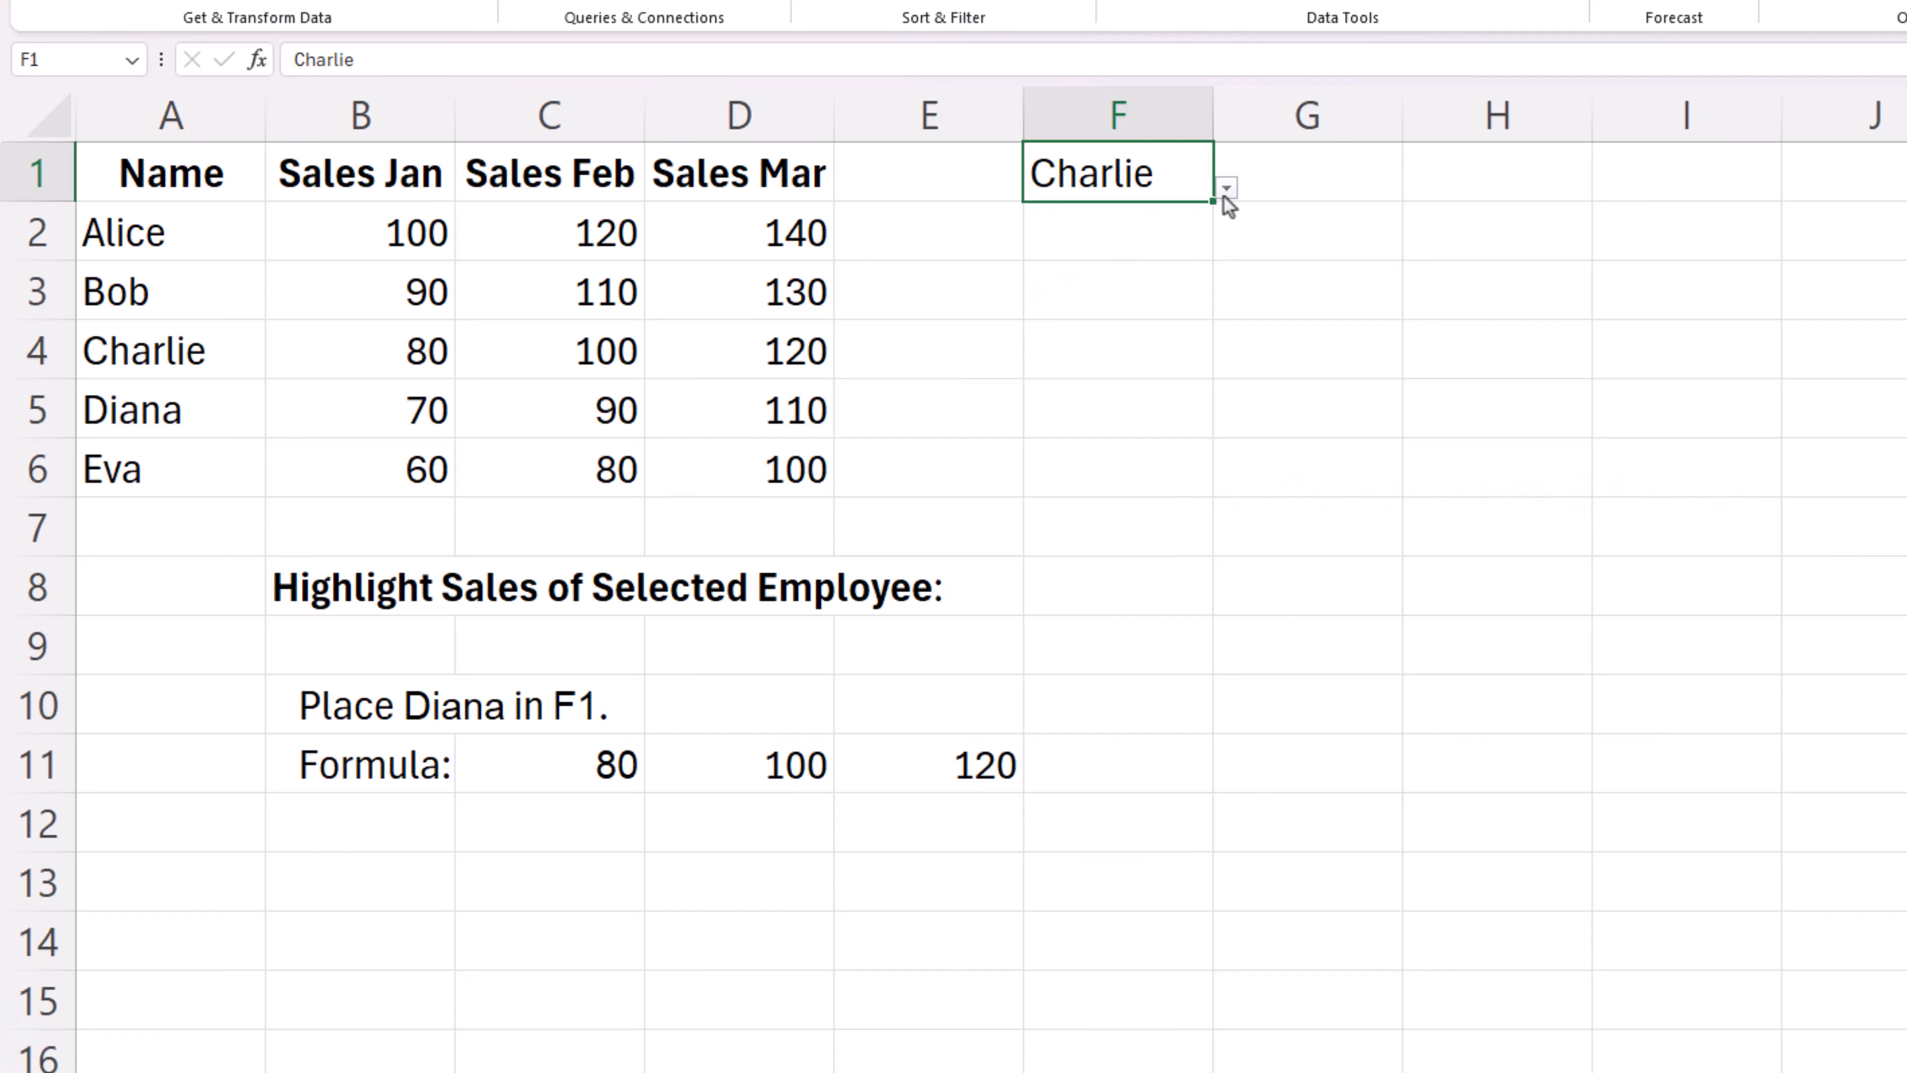
pyautogui.click(1178, 287)
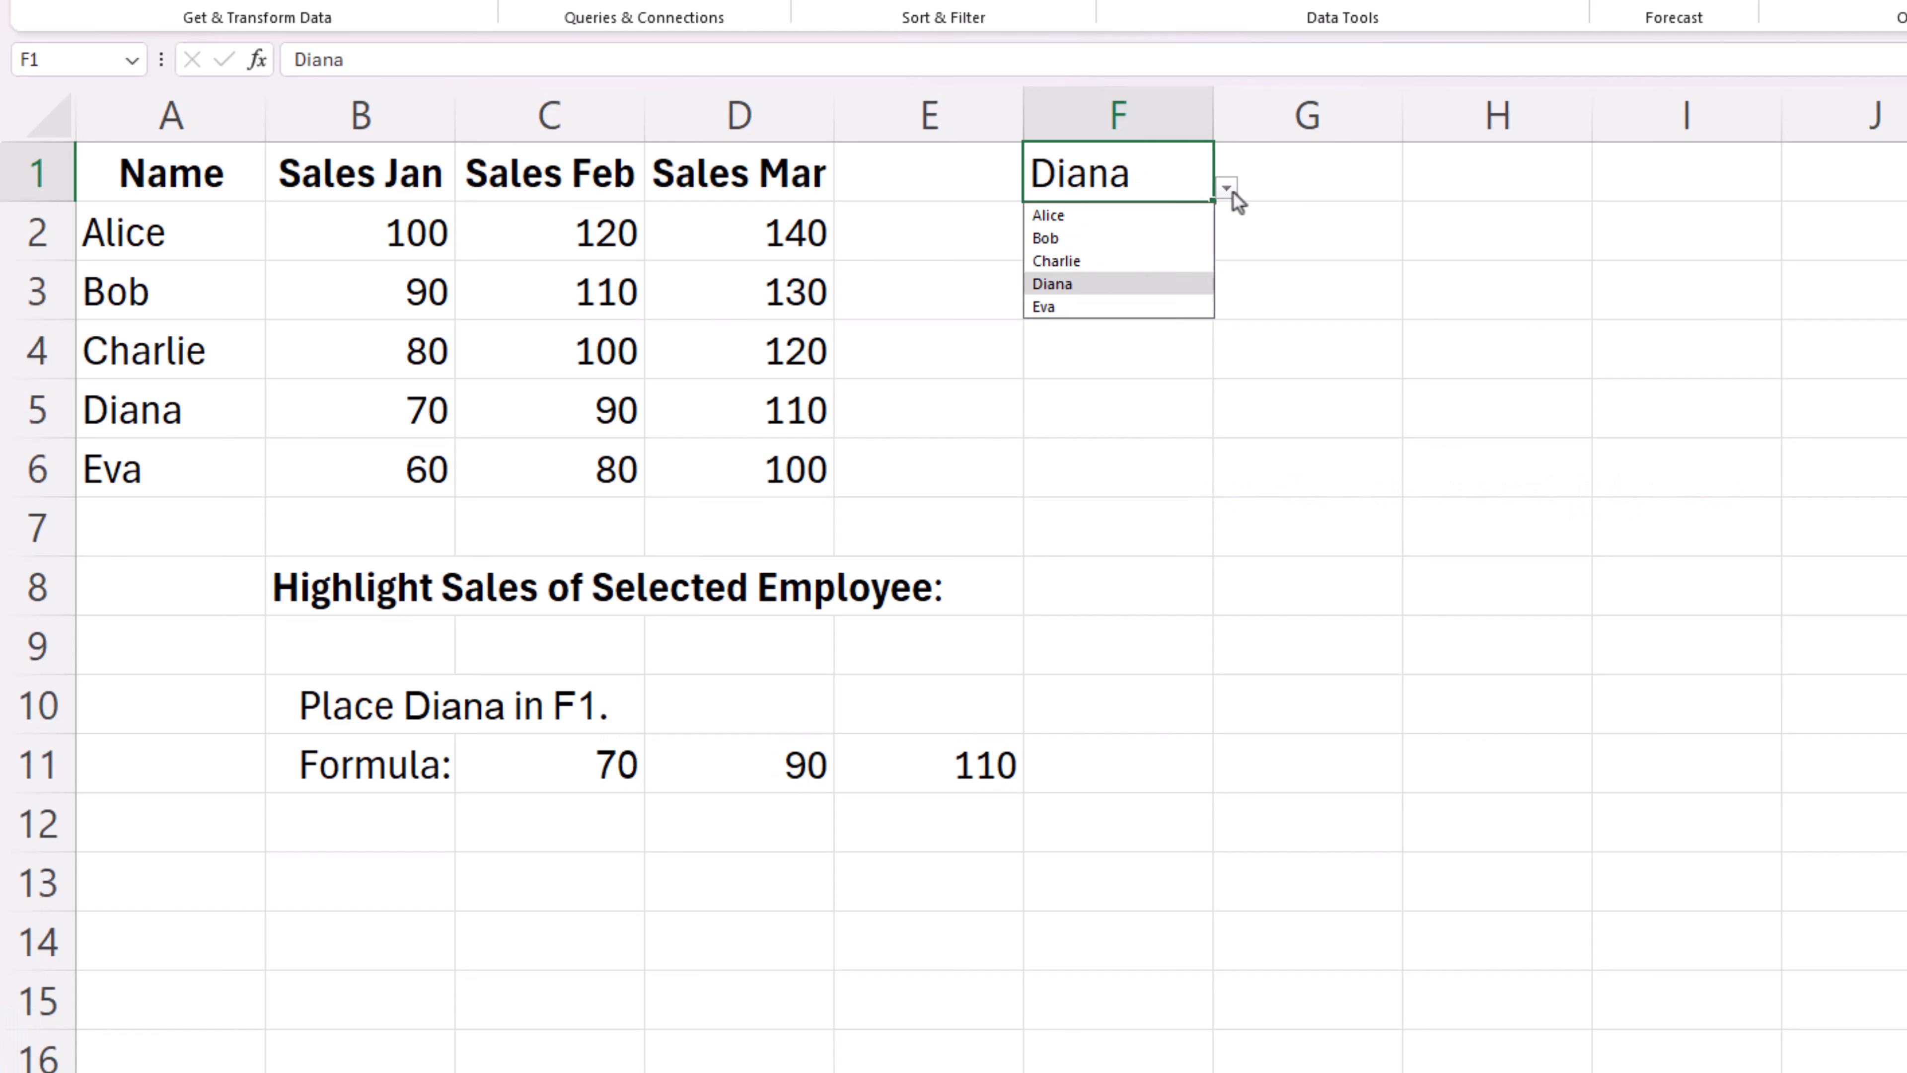
pyautogui.click(1181, 307)
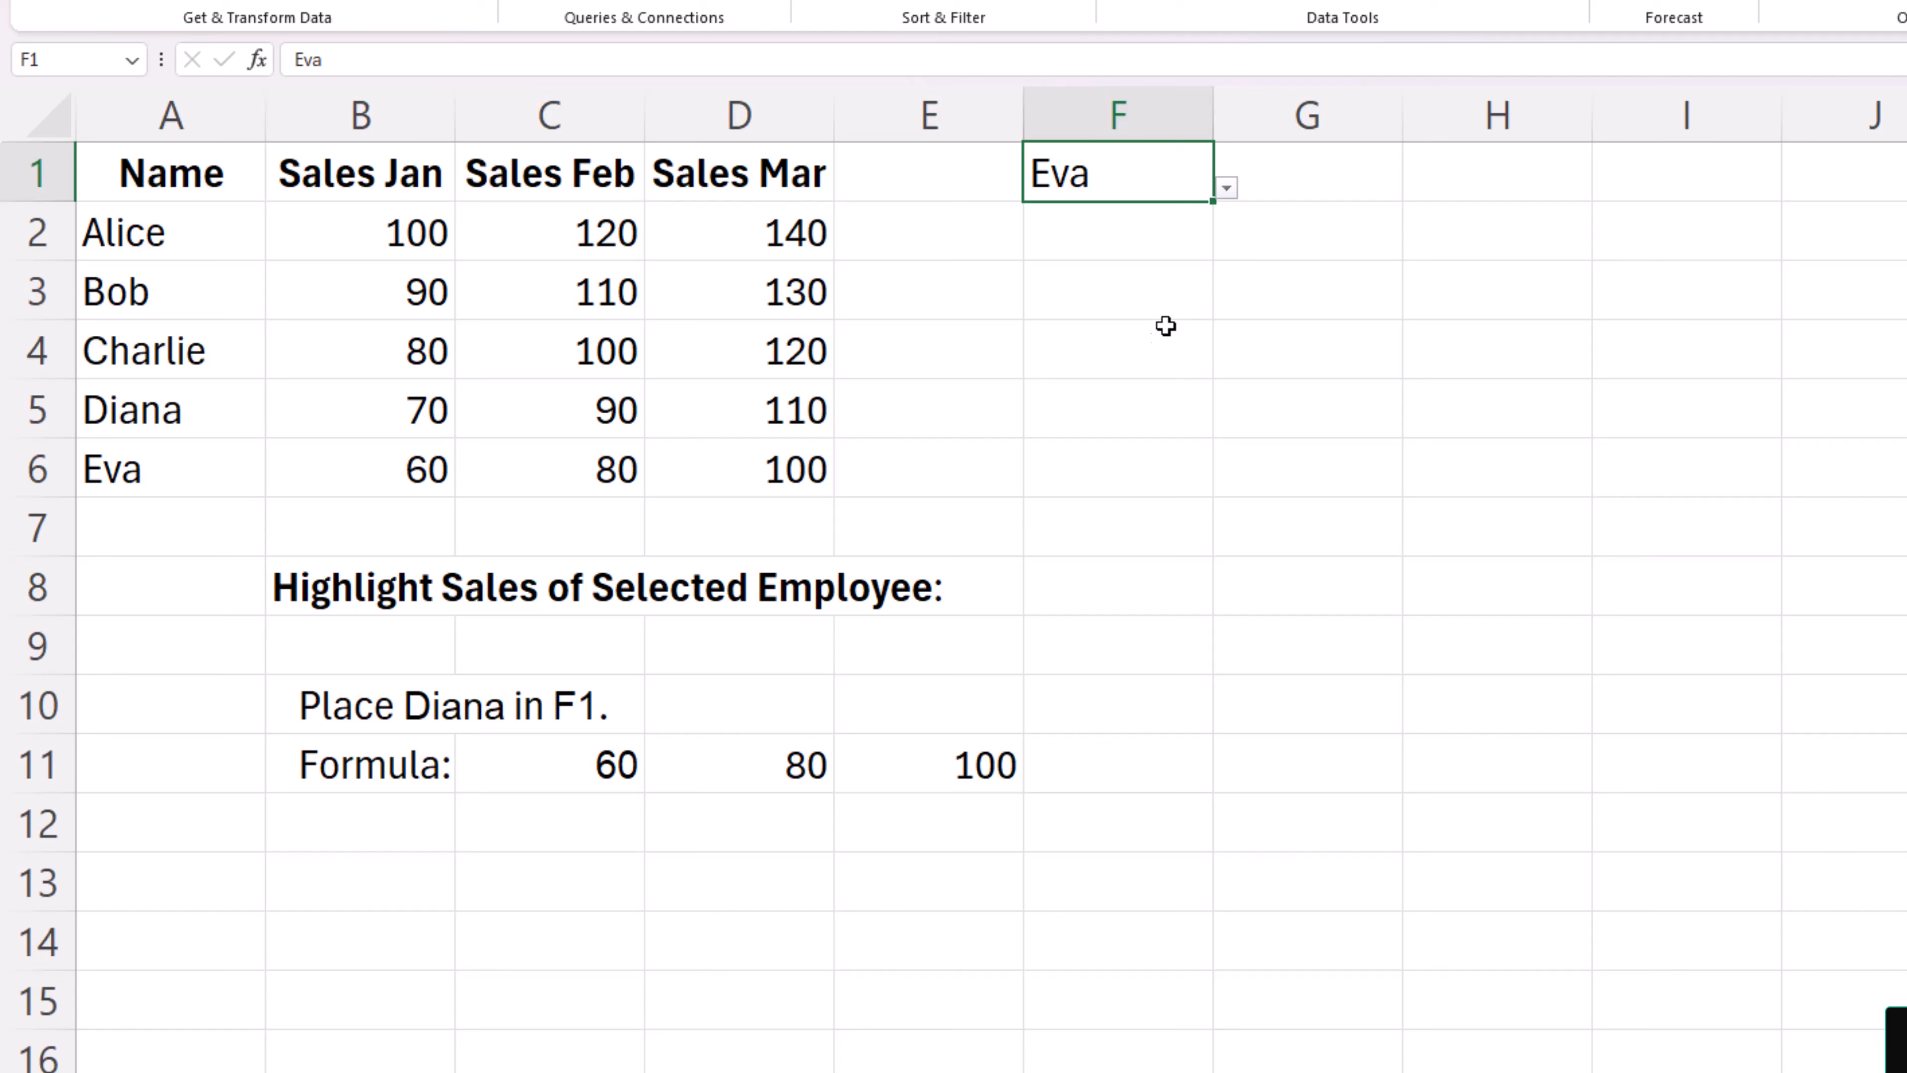
# - Examine the MATCH row lookup and the columns, height and width arguments of the OFFSET formula in C11
pyautogui.doubleClick(614, 765)
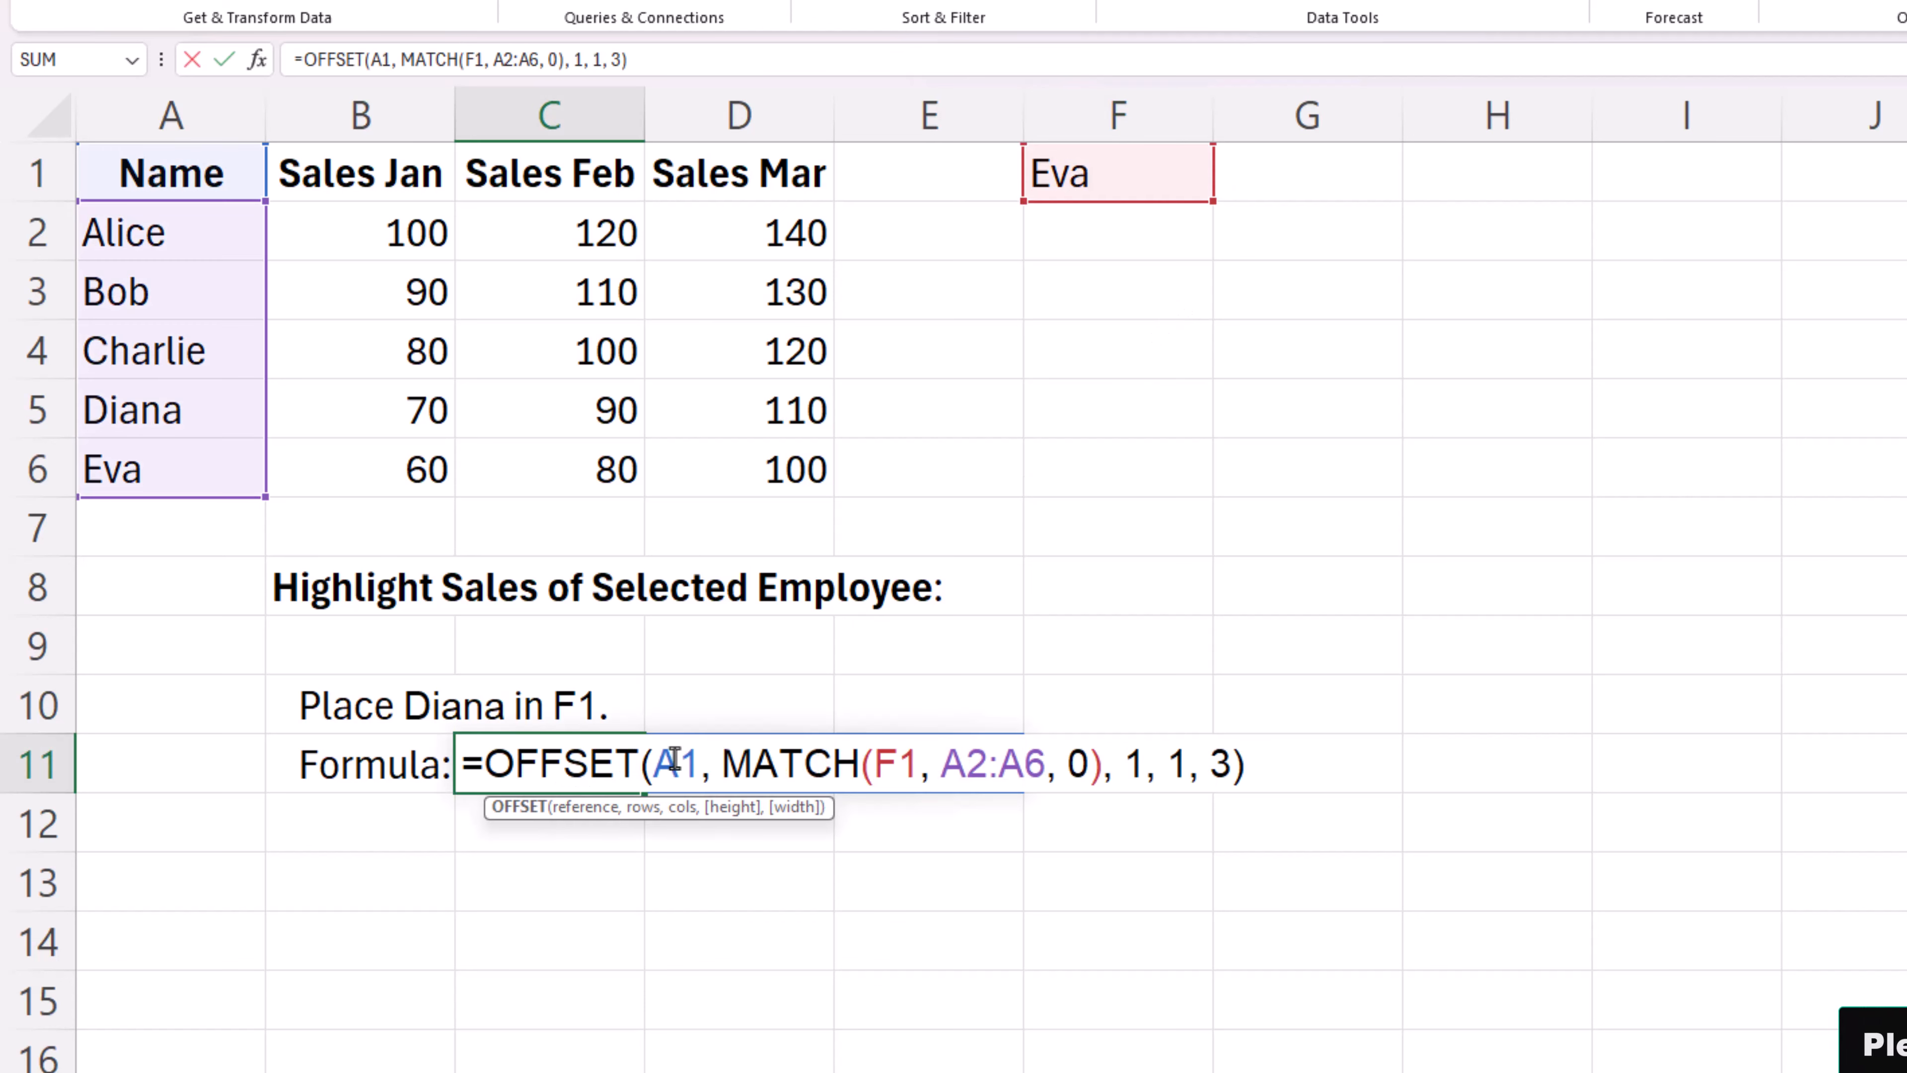
pyautogui.click(646, 819)
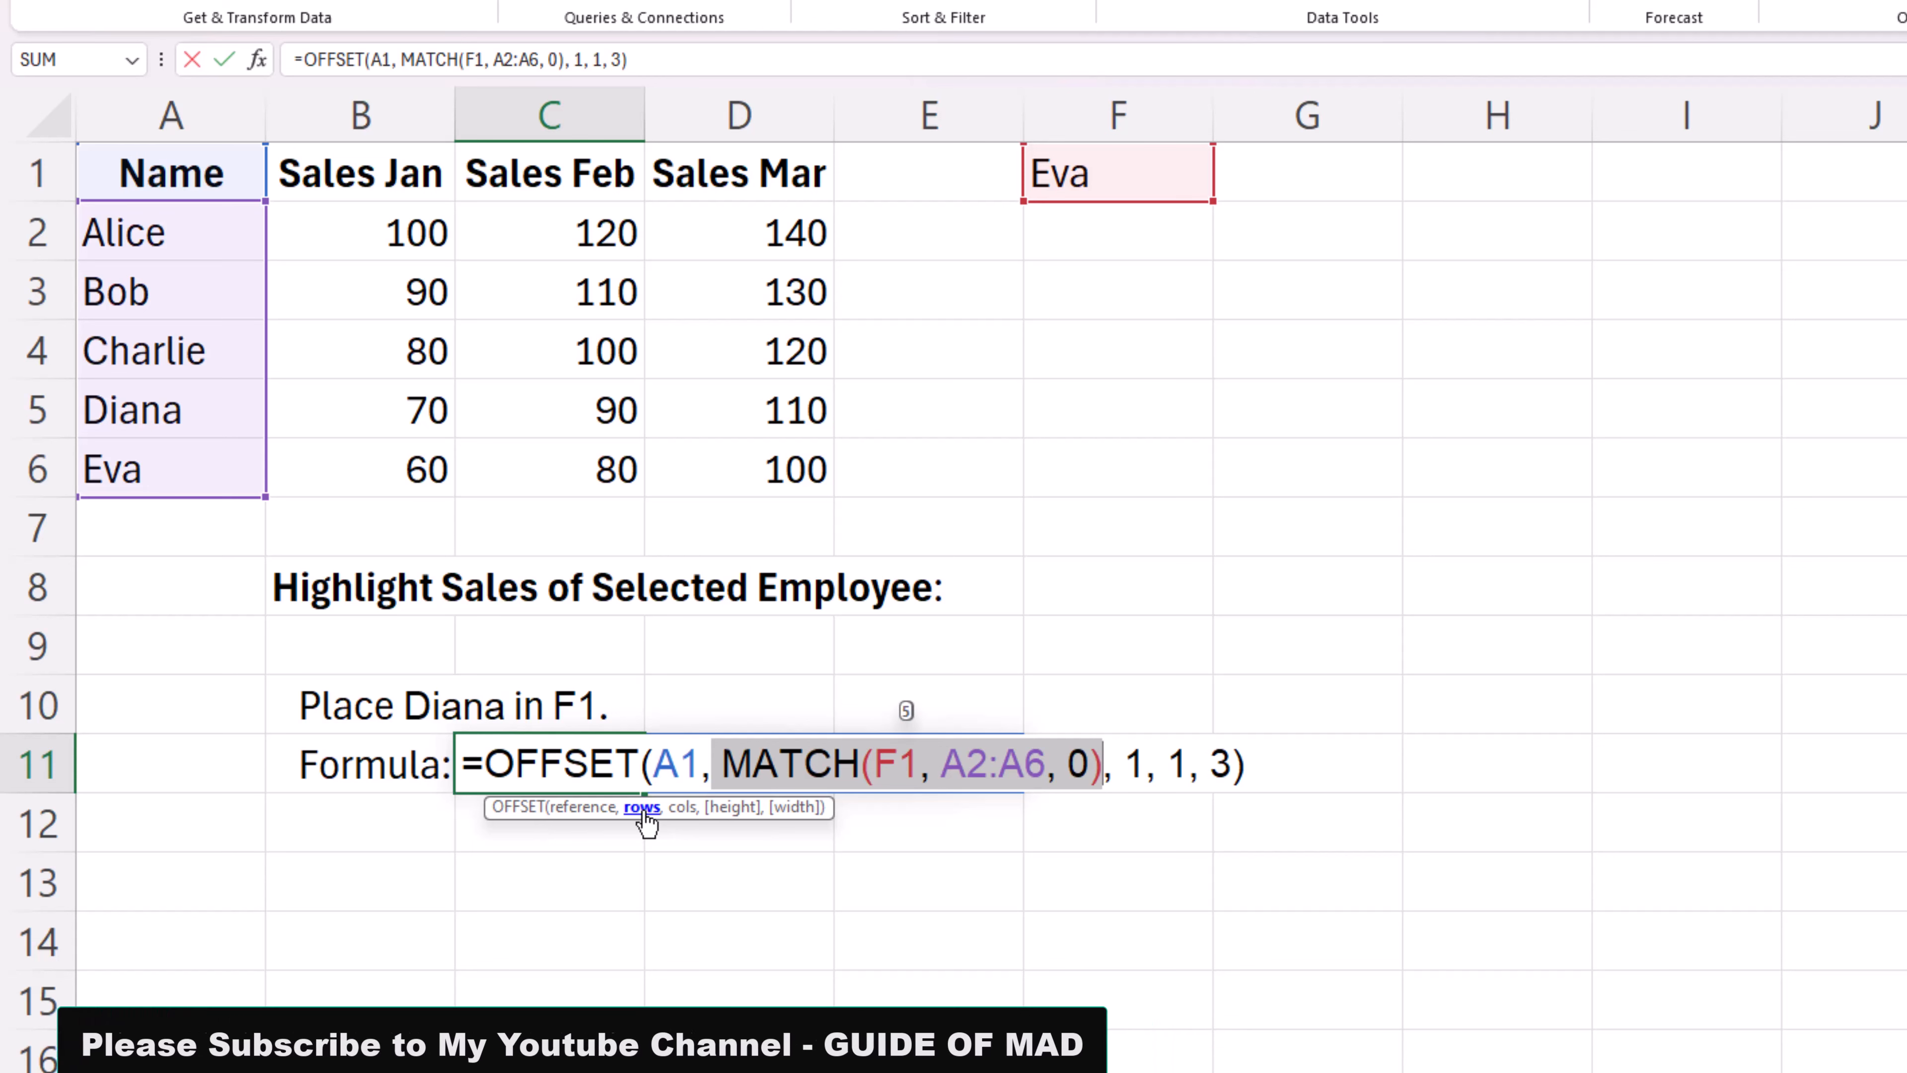
pyautogui.click(892, 763)
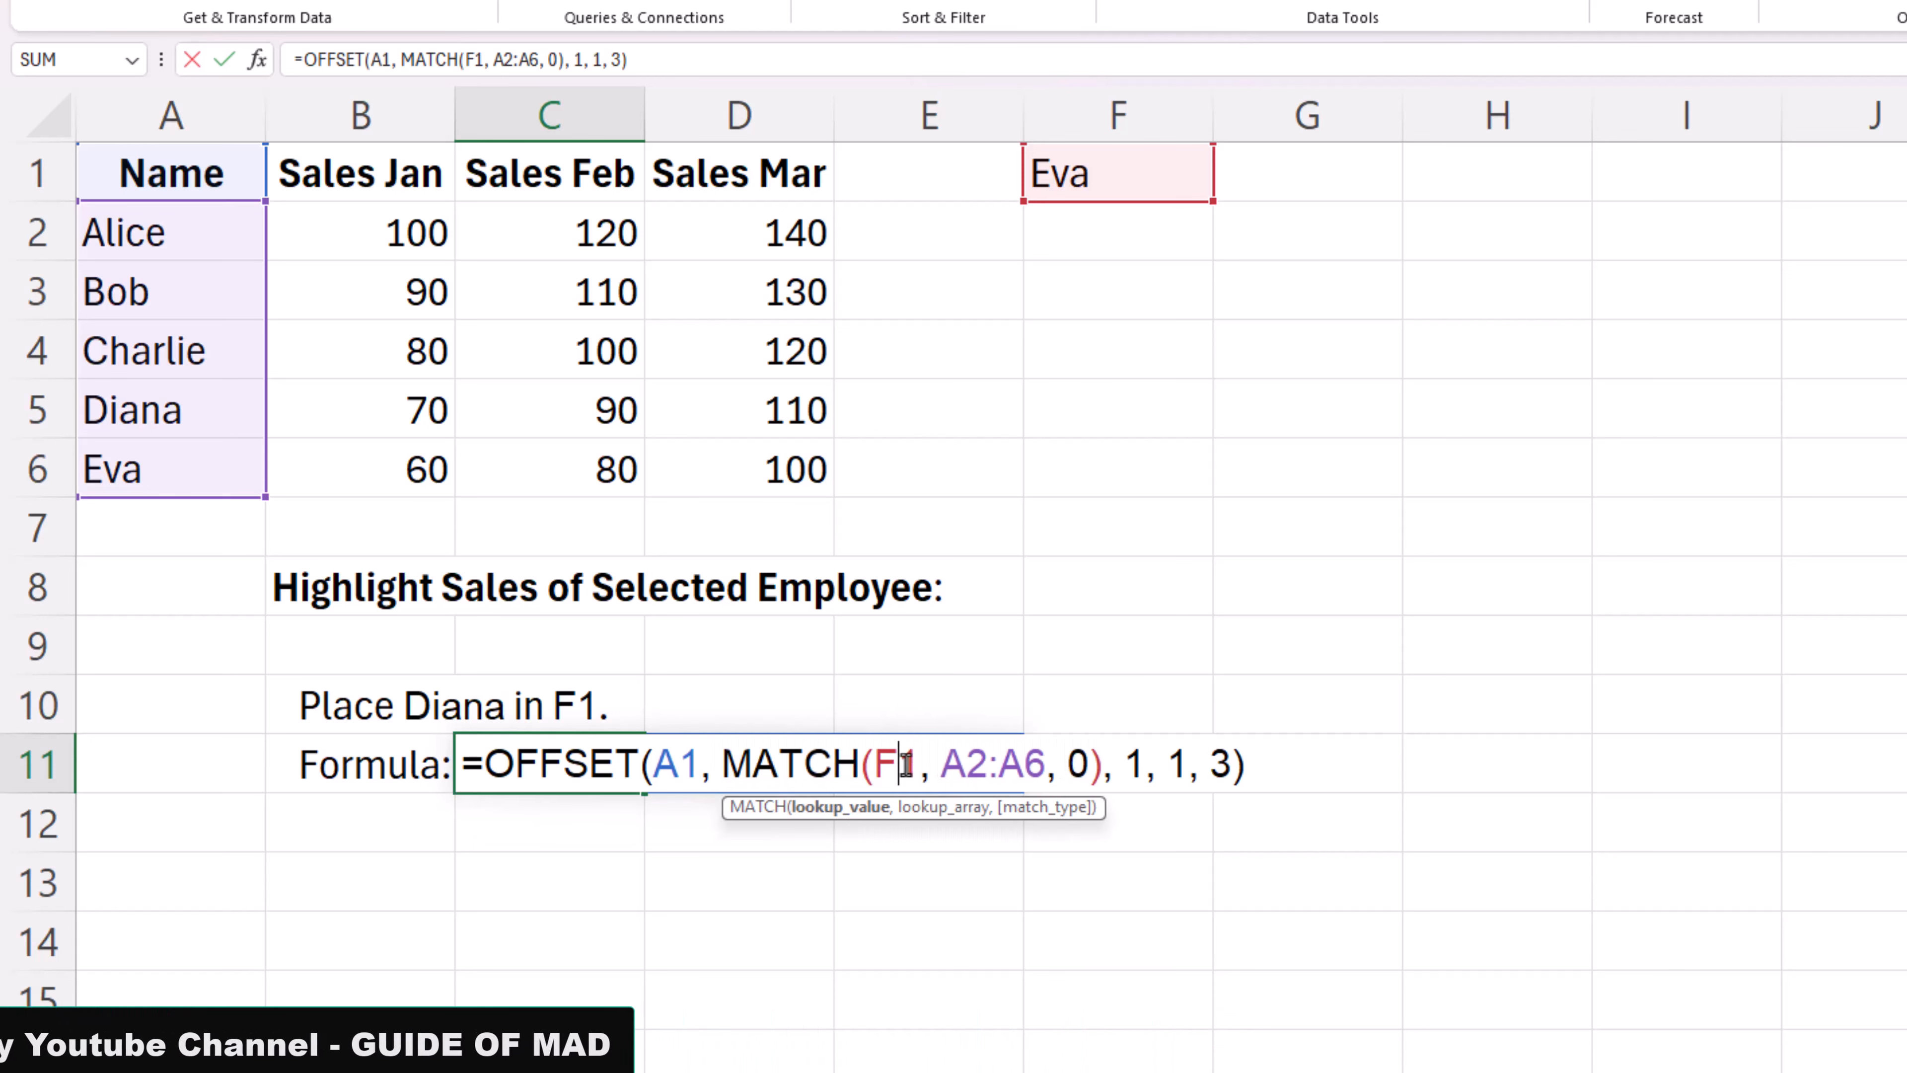
pyautogui.click(845, 815)
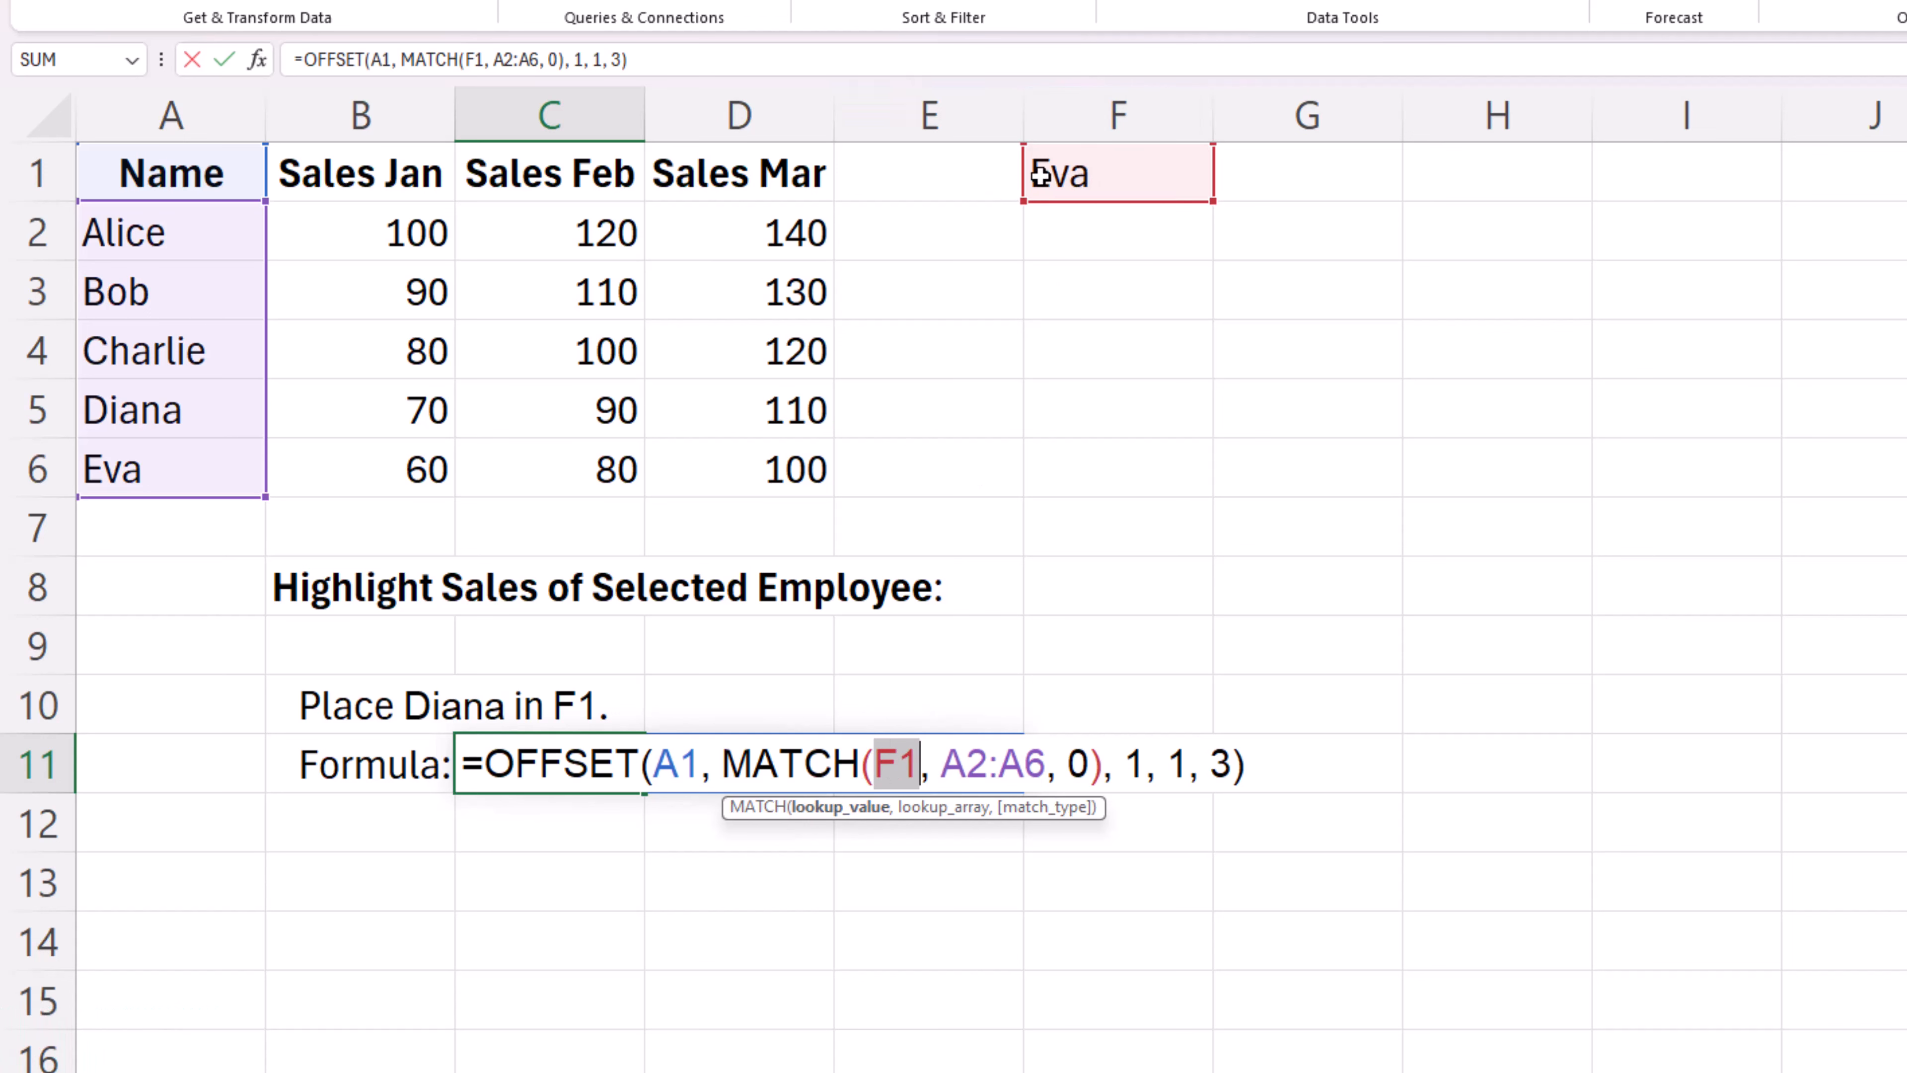
pyautogui.click(946, 810)
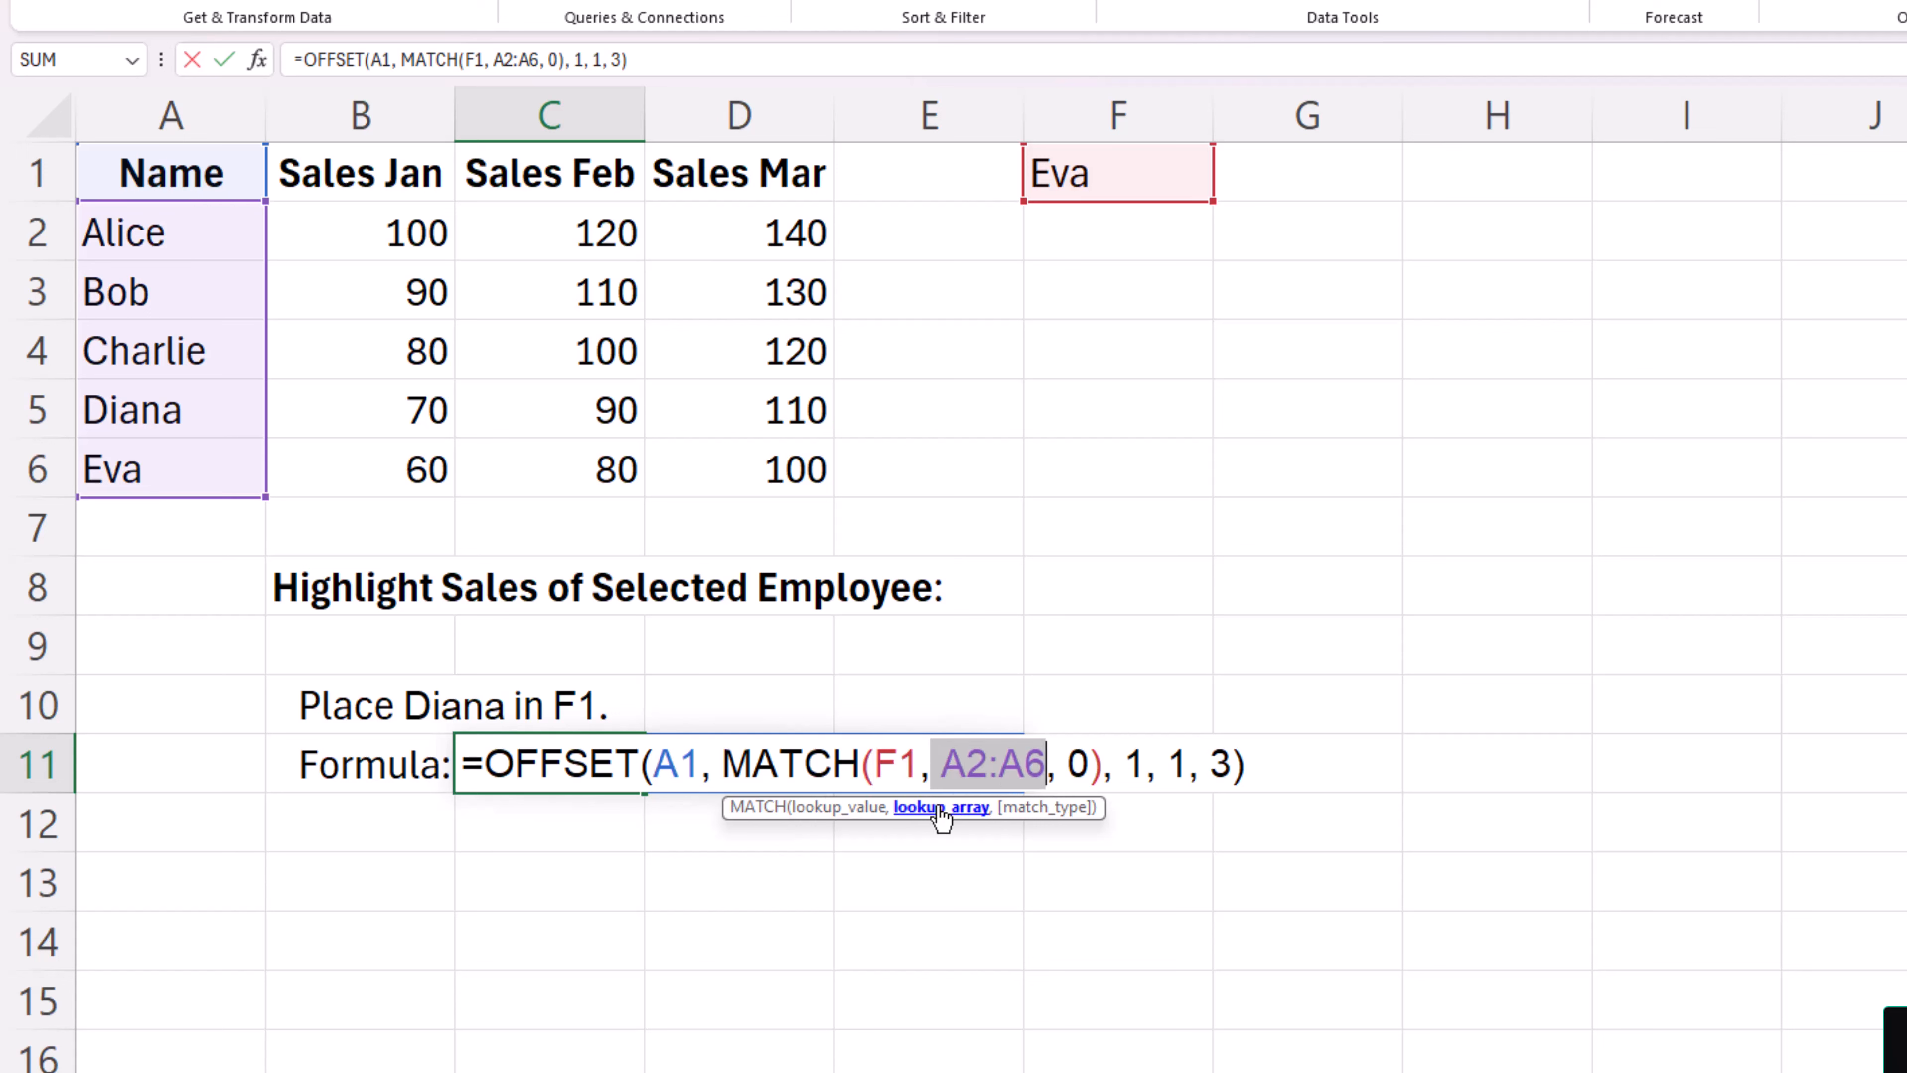
pyautogui.click(1062, 812)
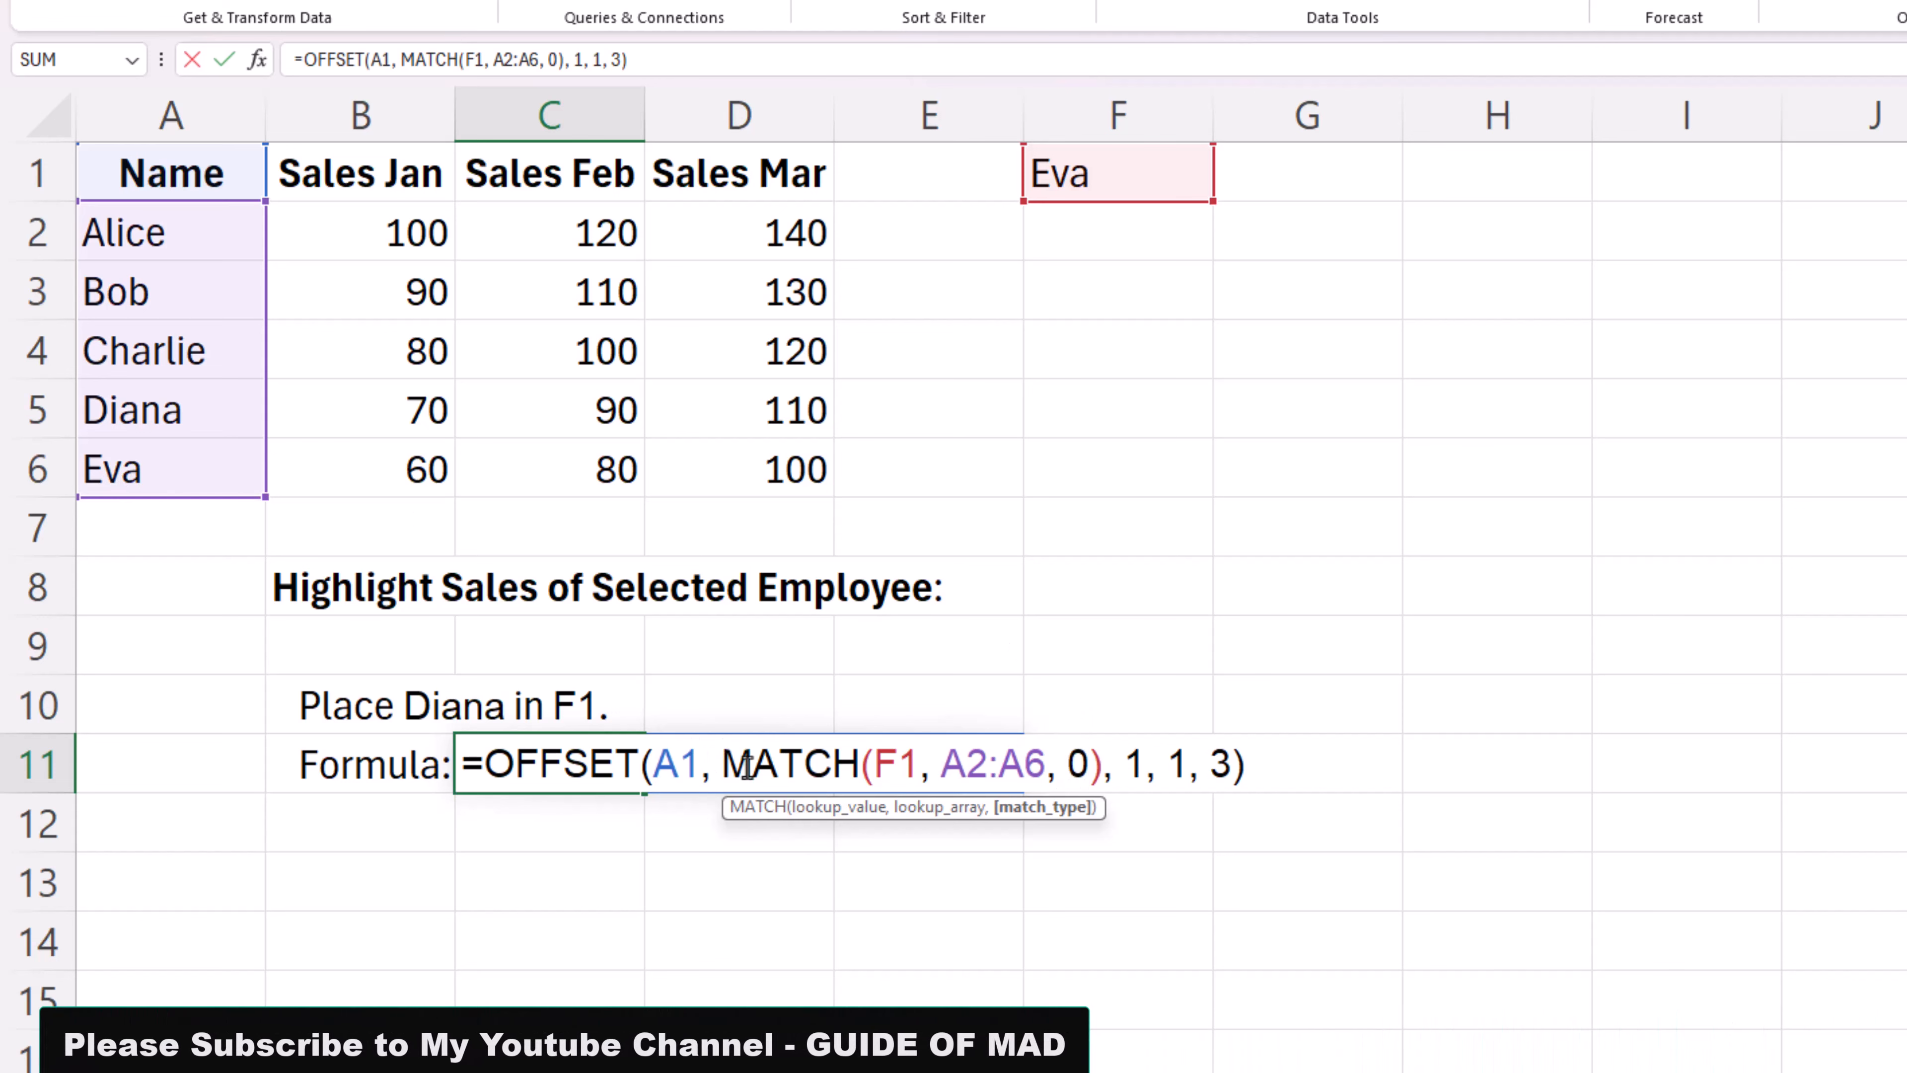
pyautogui.moveTo(721, 762); pyautogui.dragTo(1104, 769)
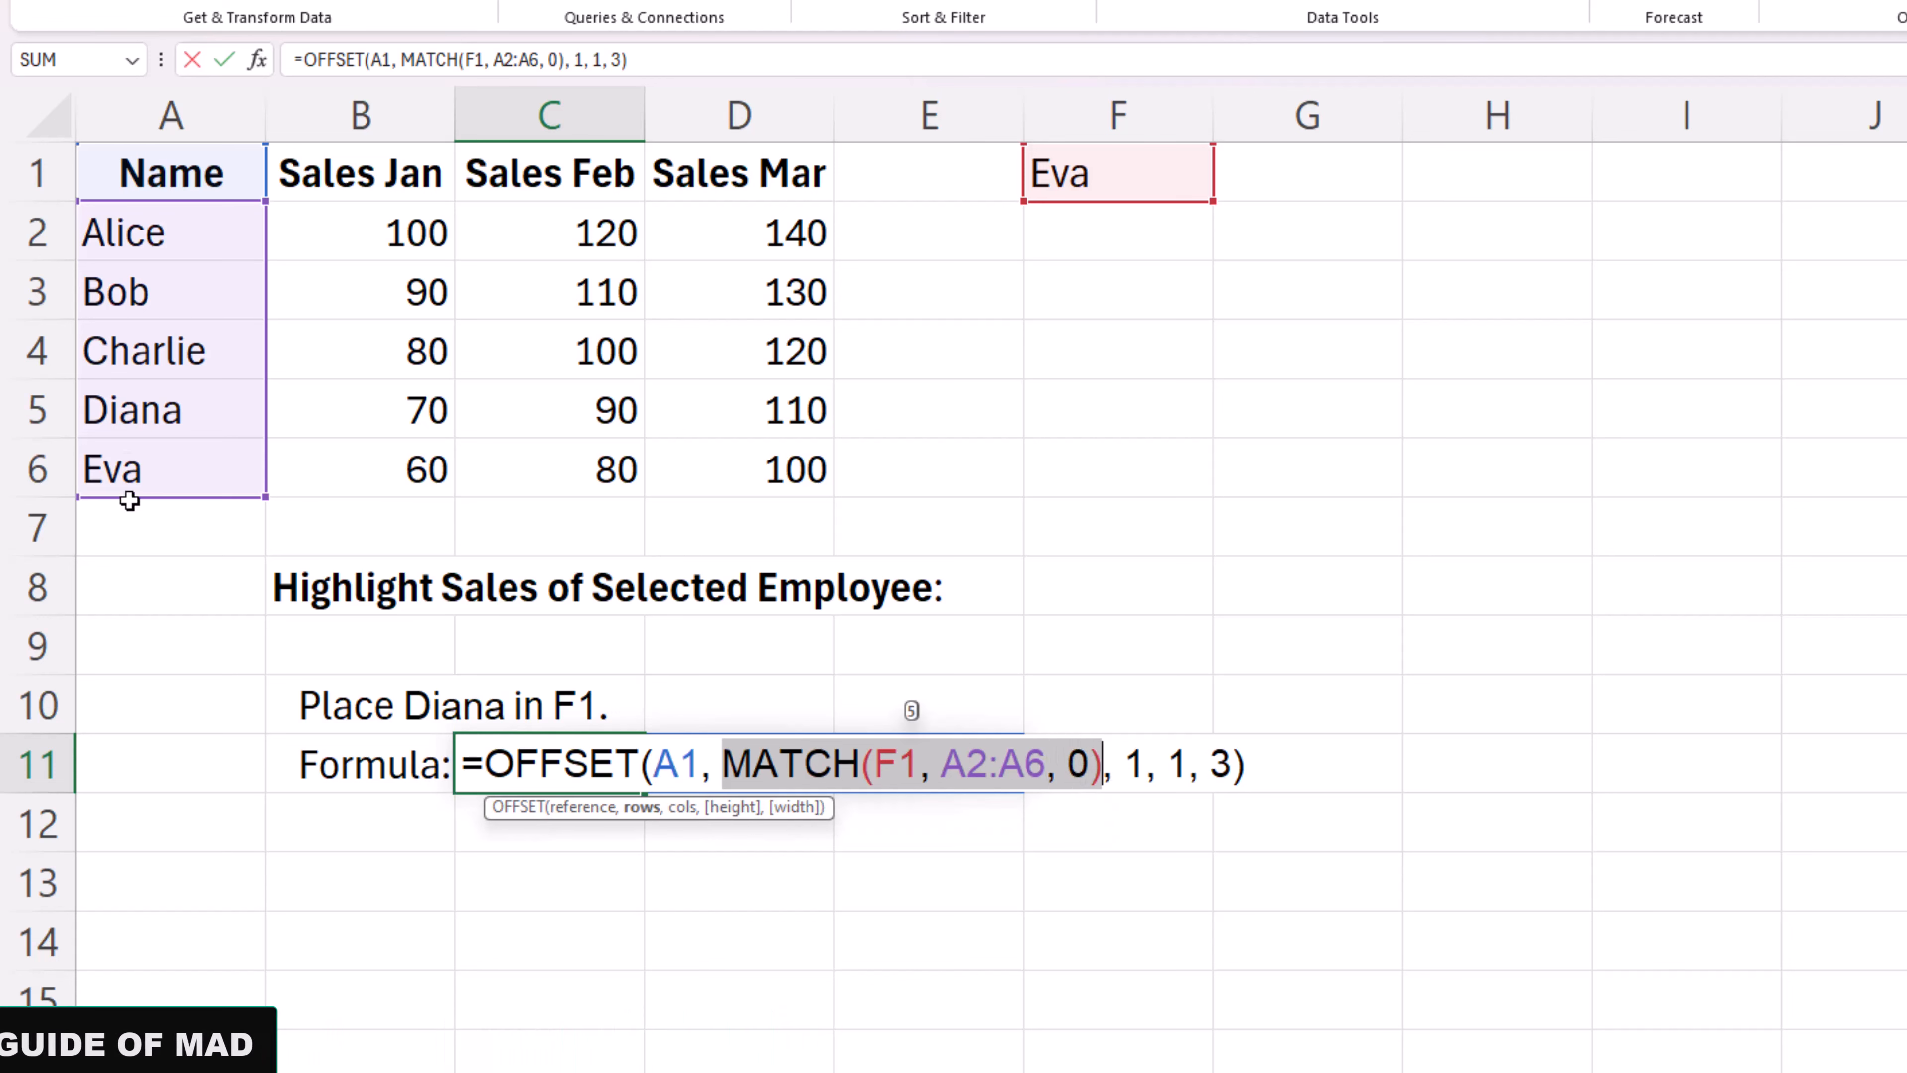
pyautogui.click(1139, 770)
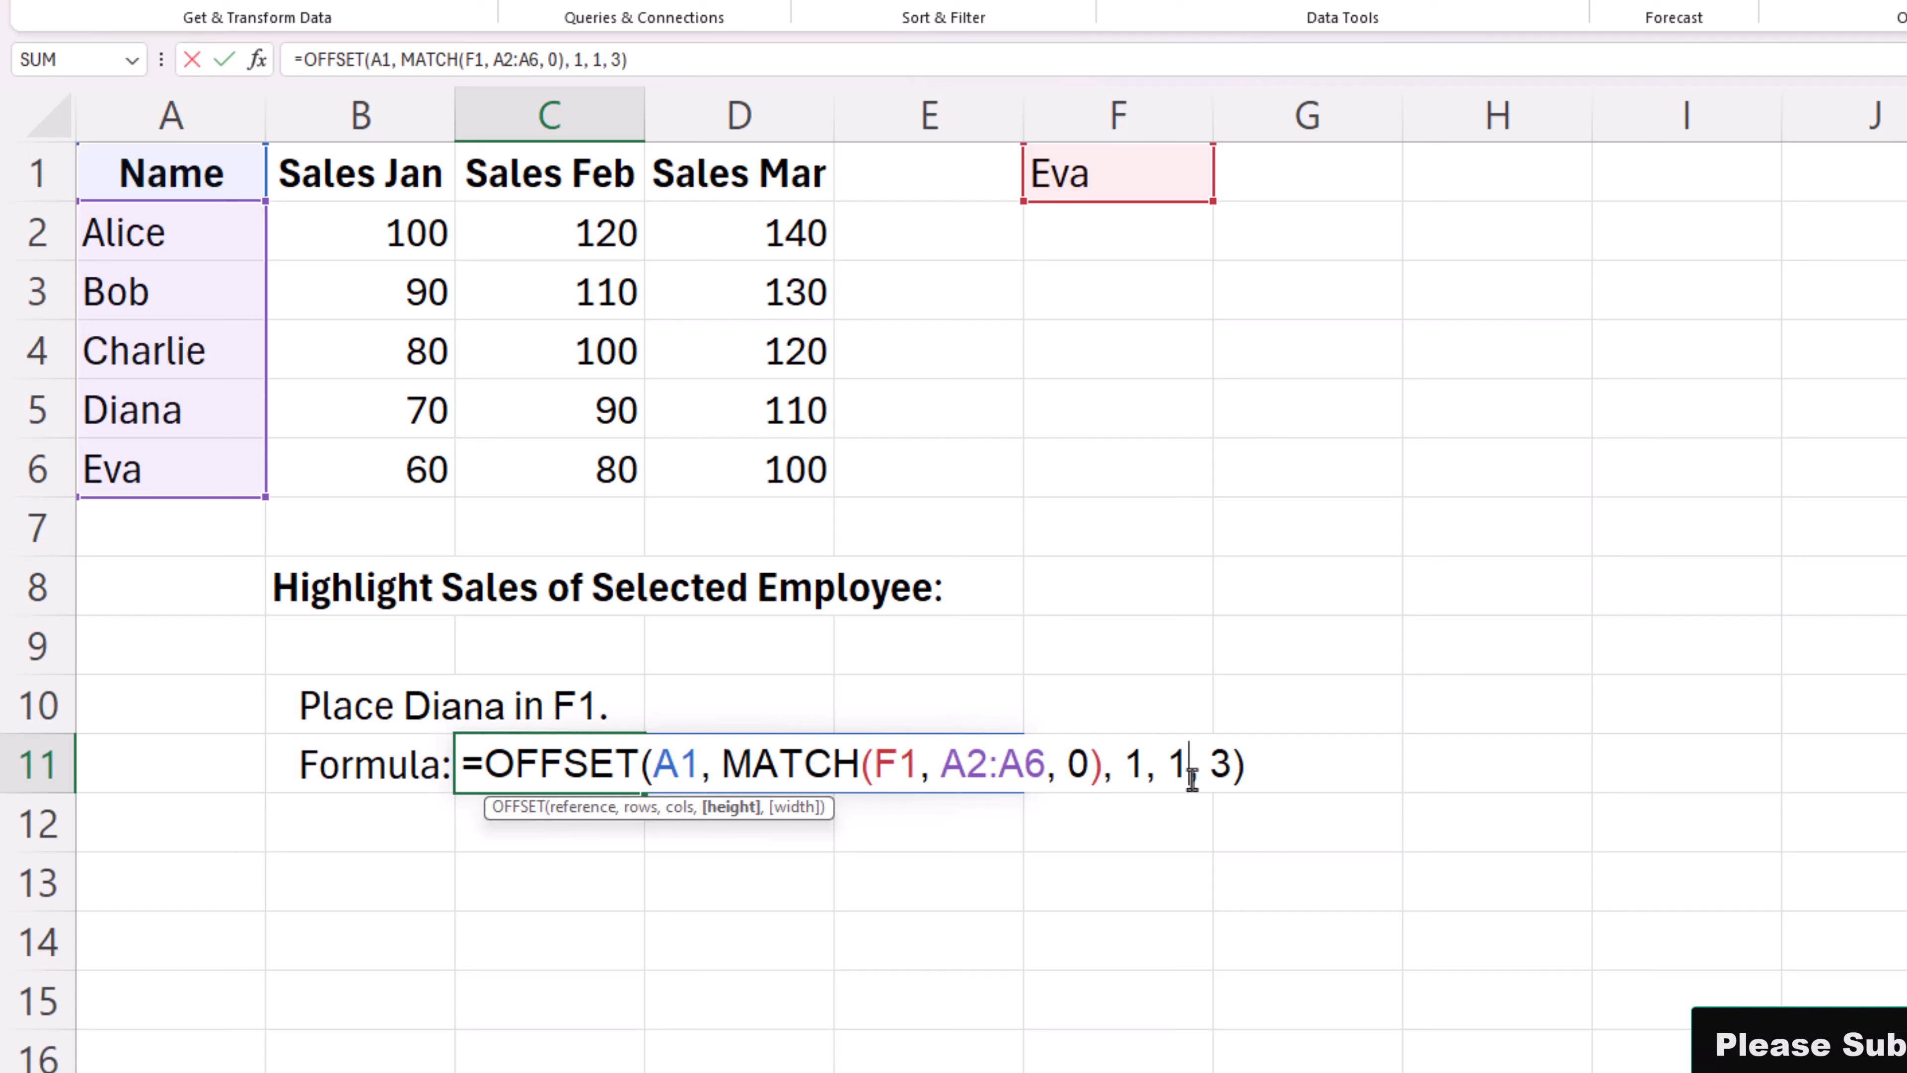
pyautogui.click(738, 809)
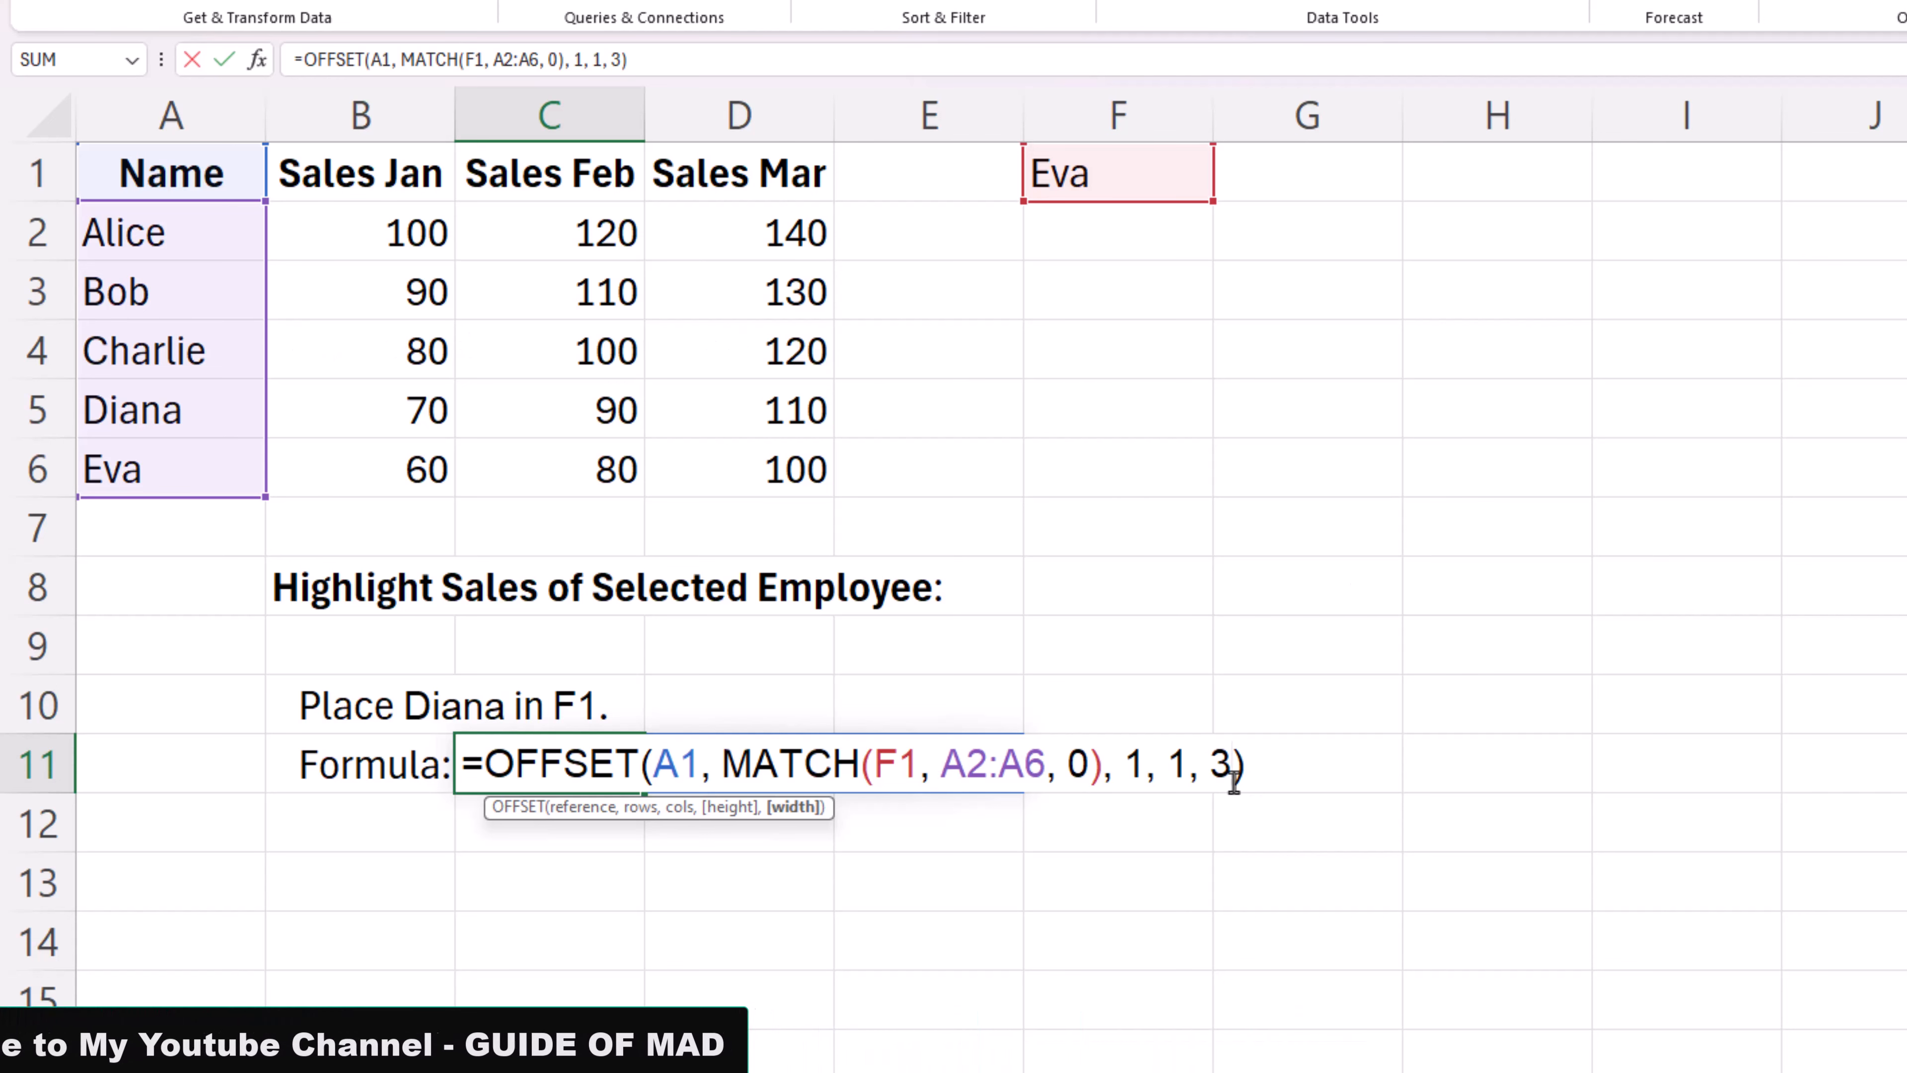
# - Examine the height argument of the OFFSET formula in C11 and finish viewing the formula
pyautogui.click(1184, 764)
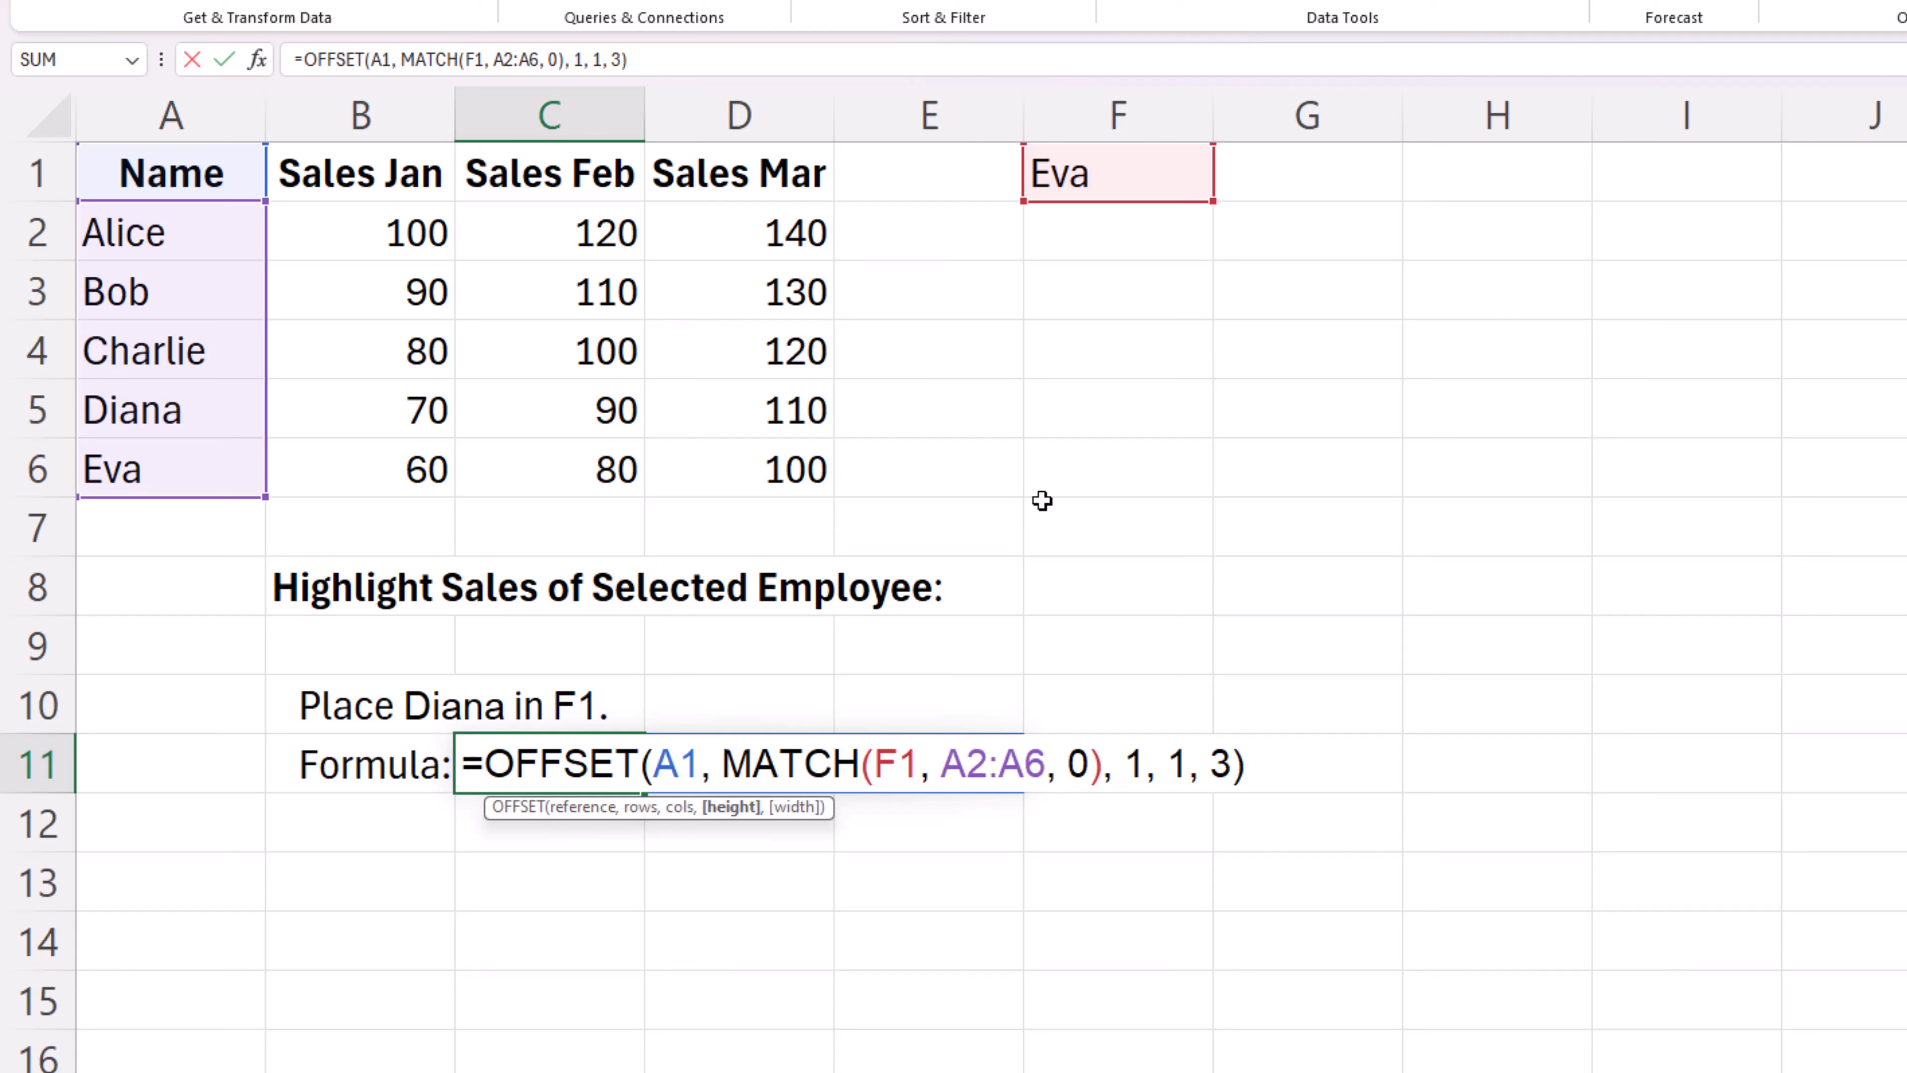
pyautogui.press('Return')
pyautogui.press('Up')
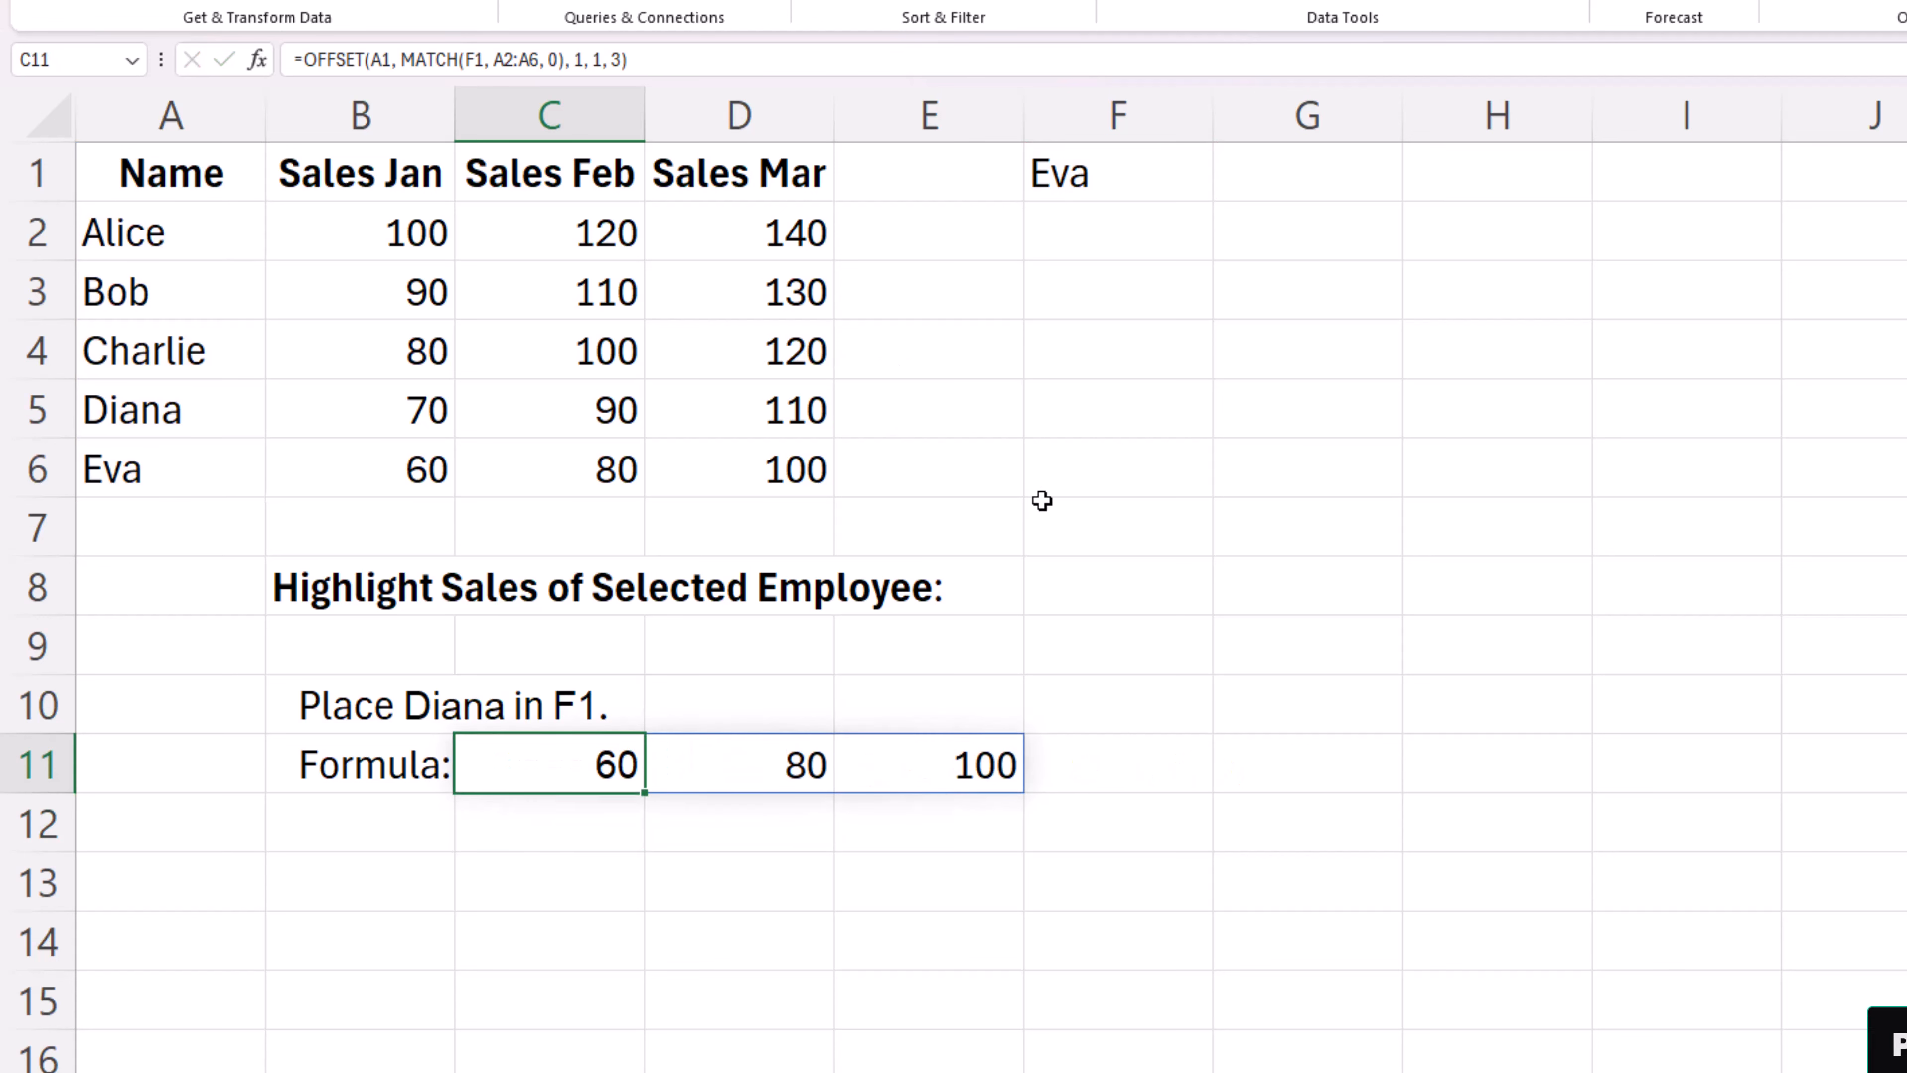
# - Switch the selected employee in F1 to the second name in the list, the fourth name, and the second name again
pyautogui.click(1095, 166)
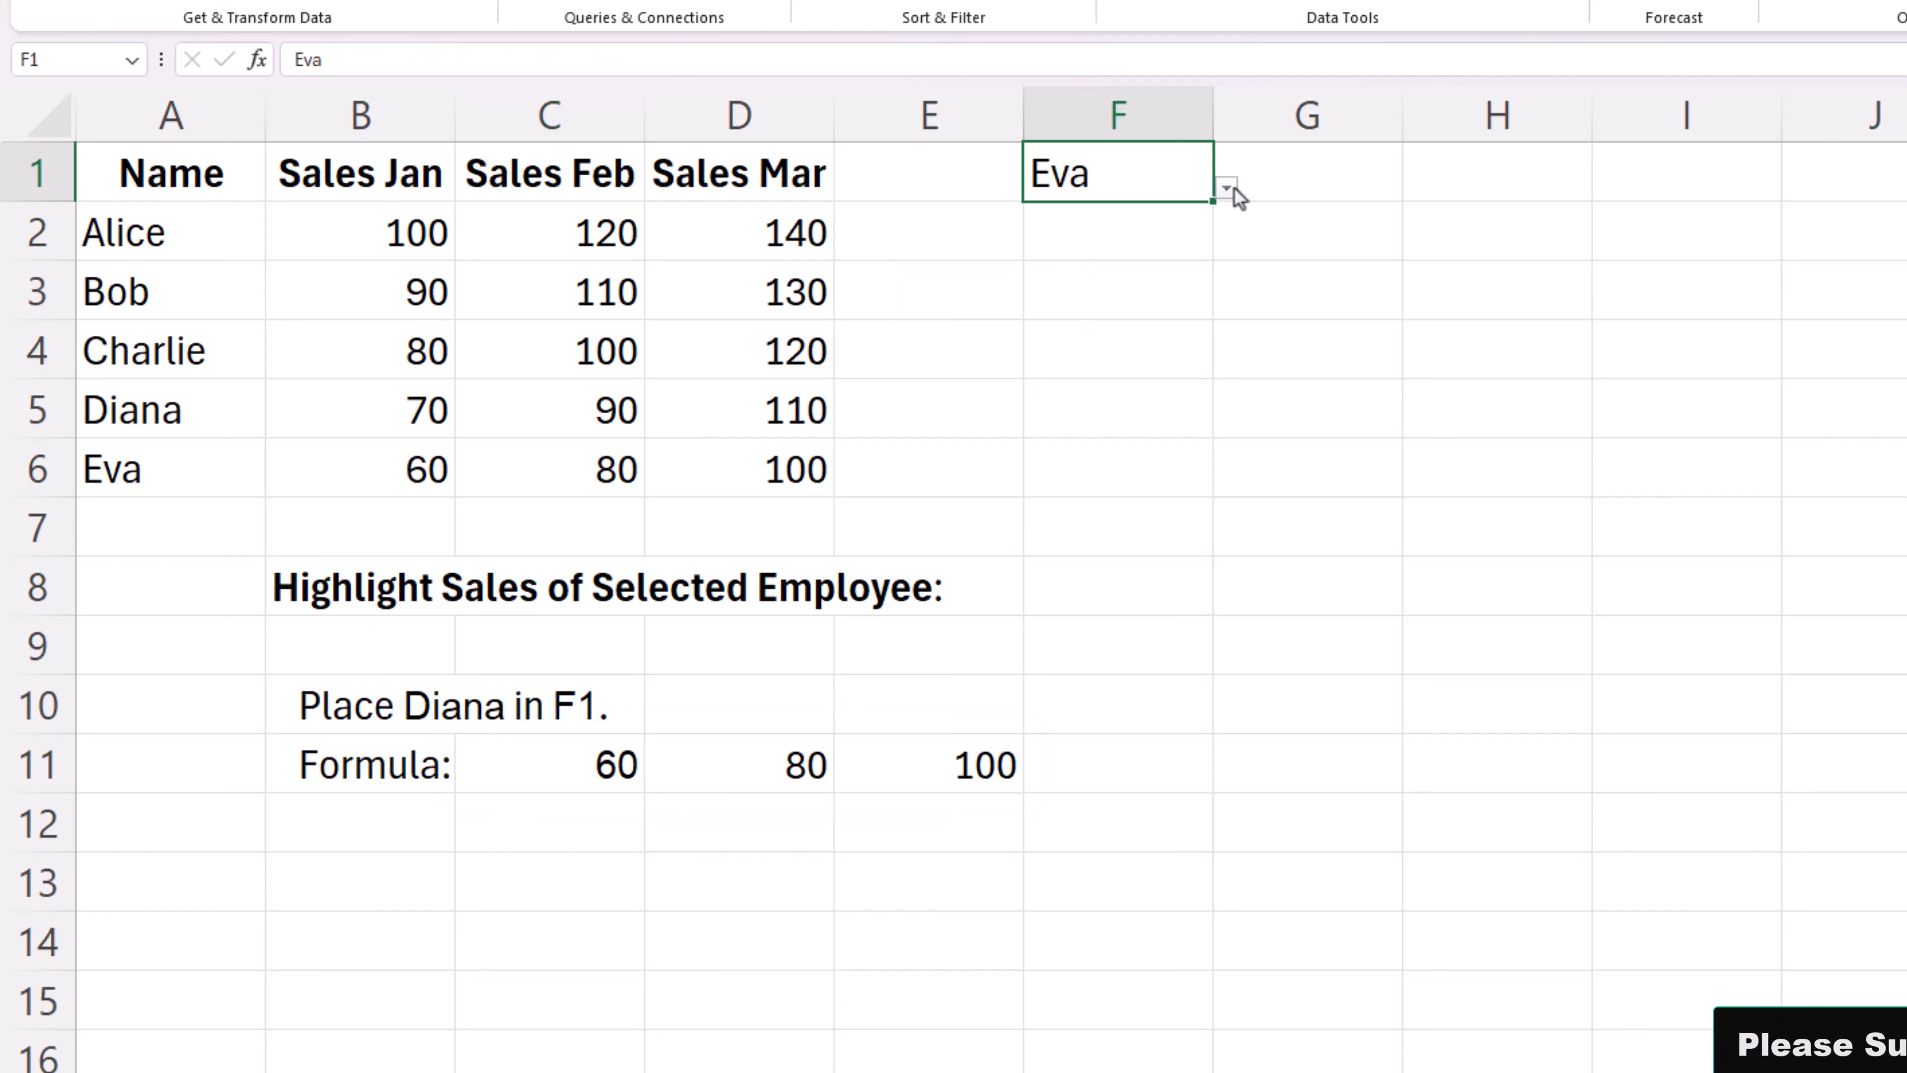
pyautogui.click(1227, 188)
pyautogui.click(1098, 237)
pyautogui.click(1228, 181)
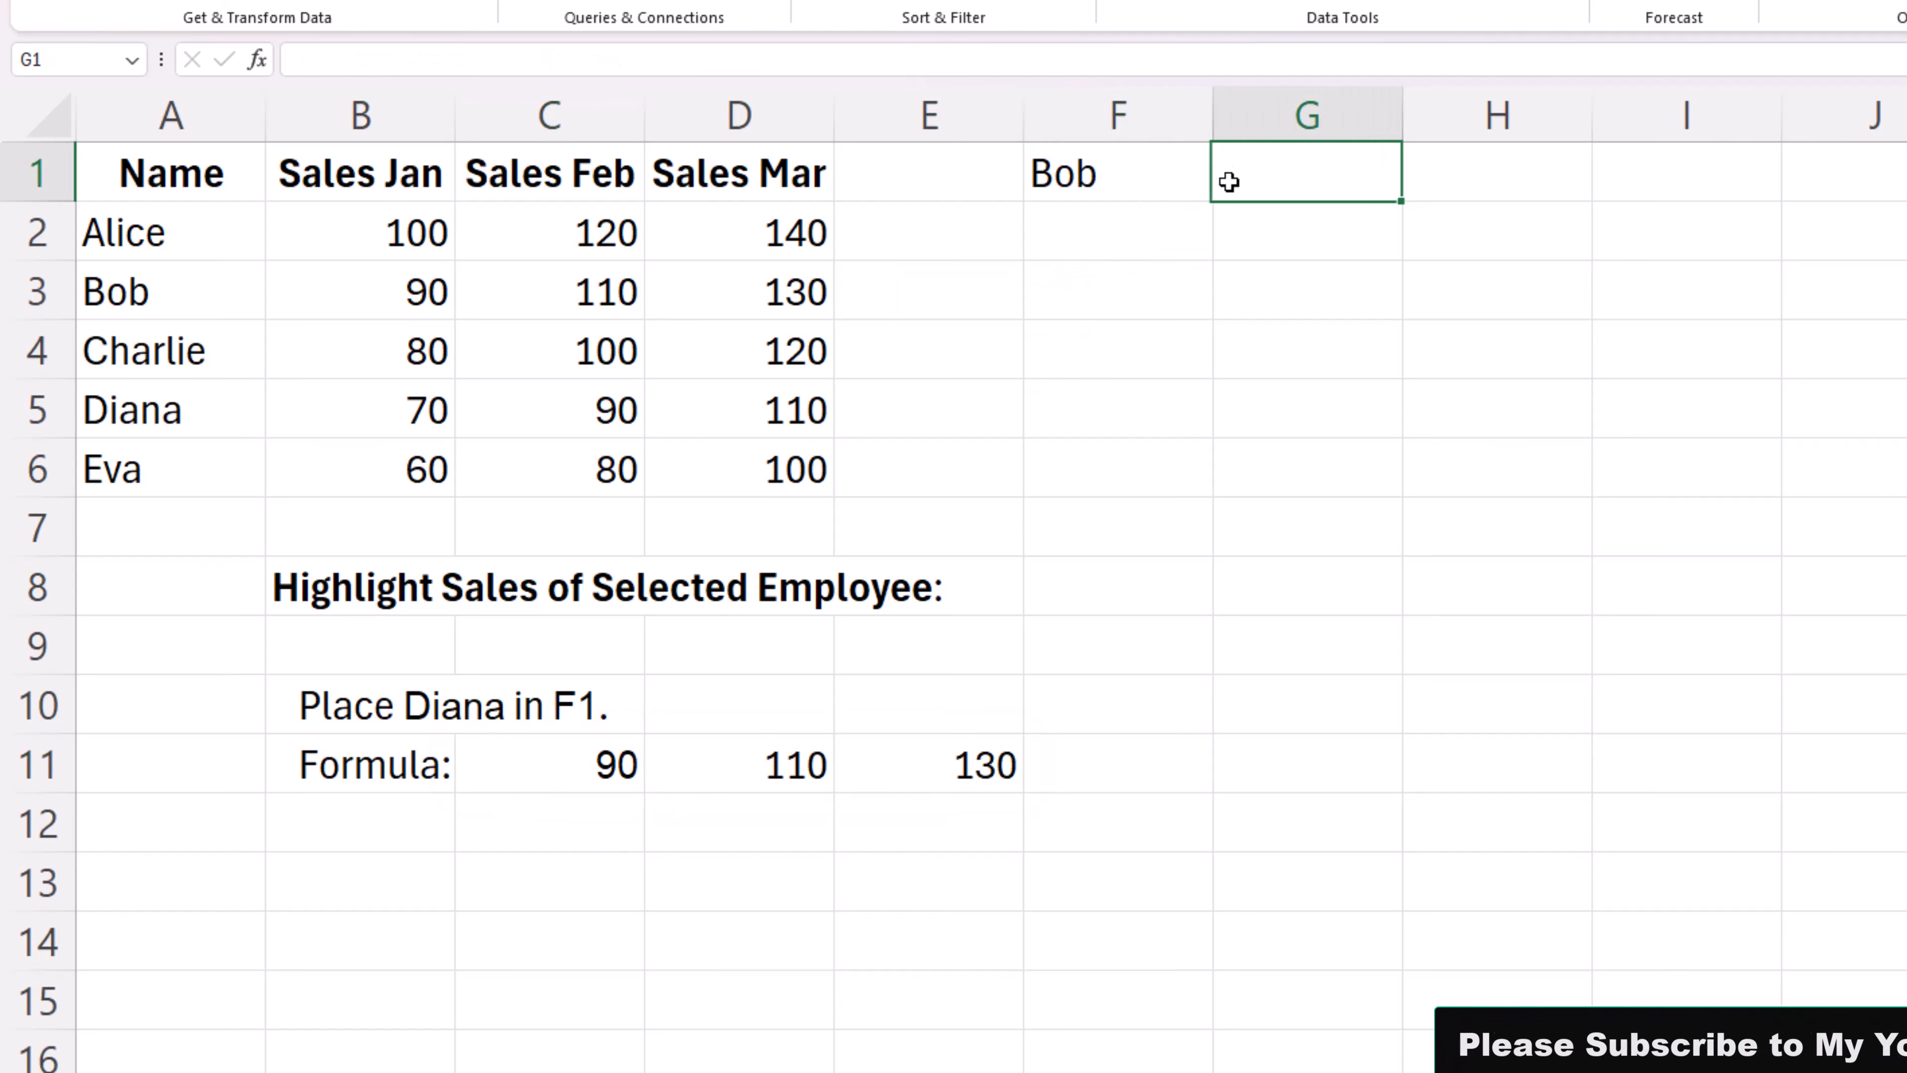
pyautogui.click(1128, 179)
pyautogui.click(1226, 188)
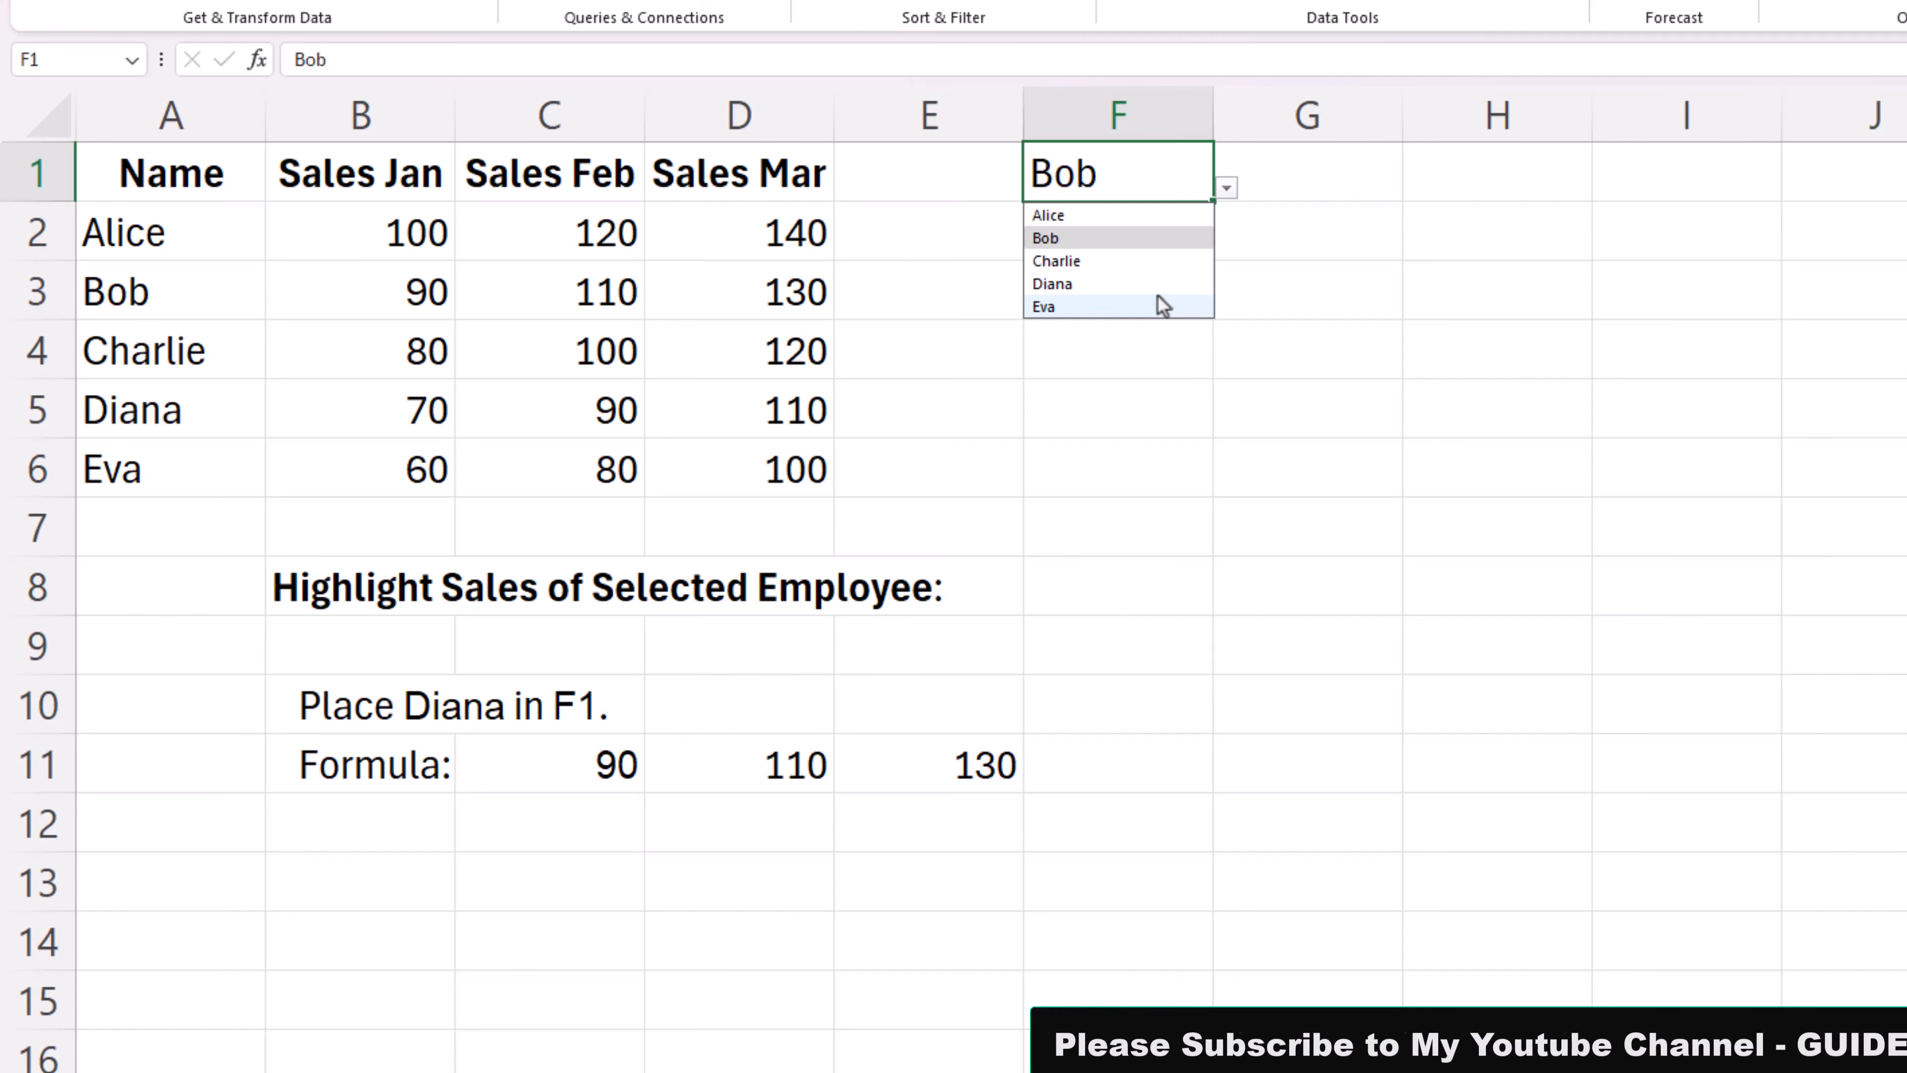
pyautogui.click(1153, 283)
pyautogui.click(1231, 185)
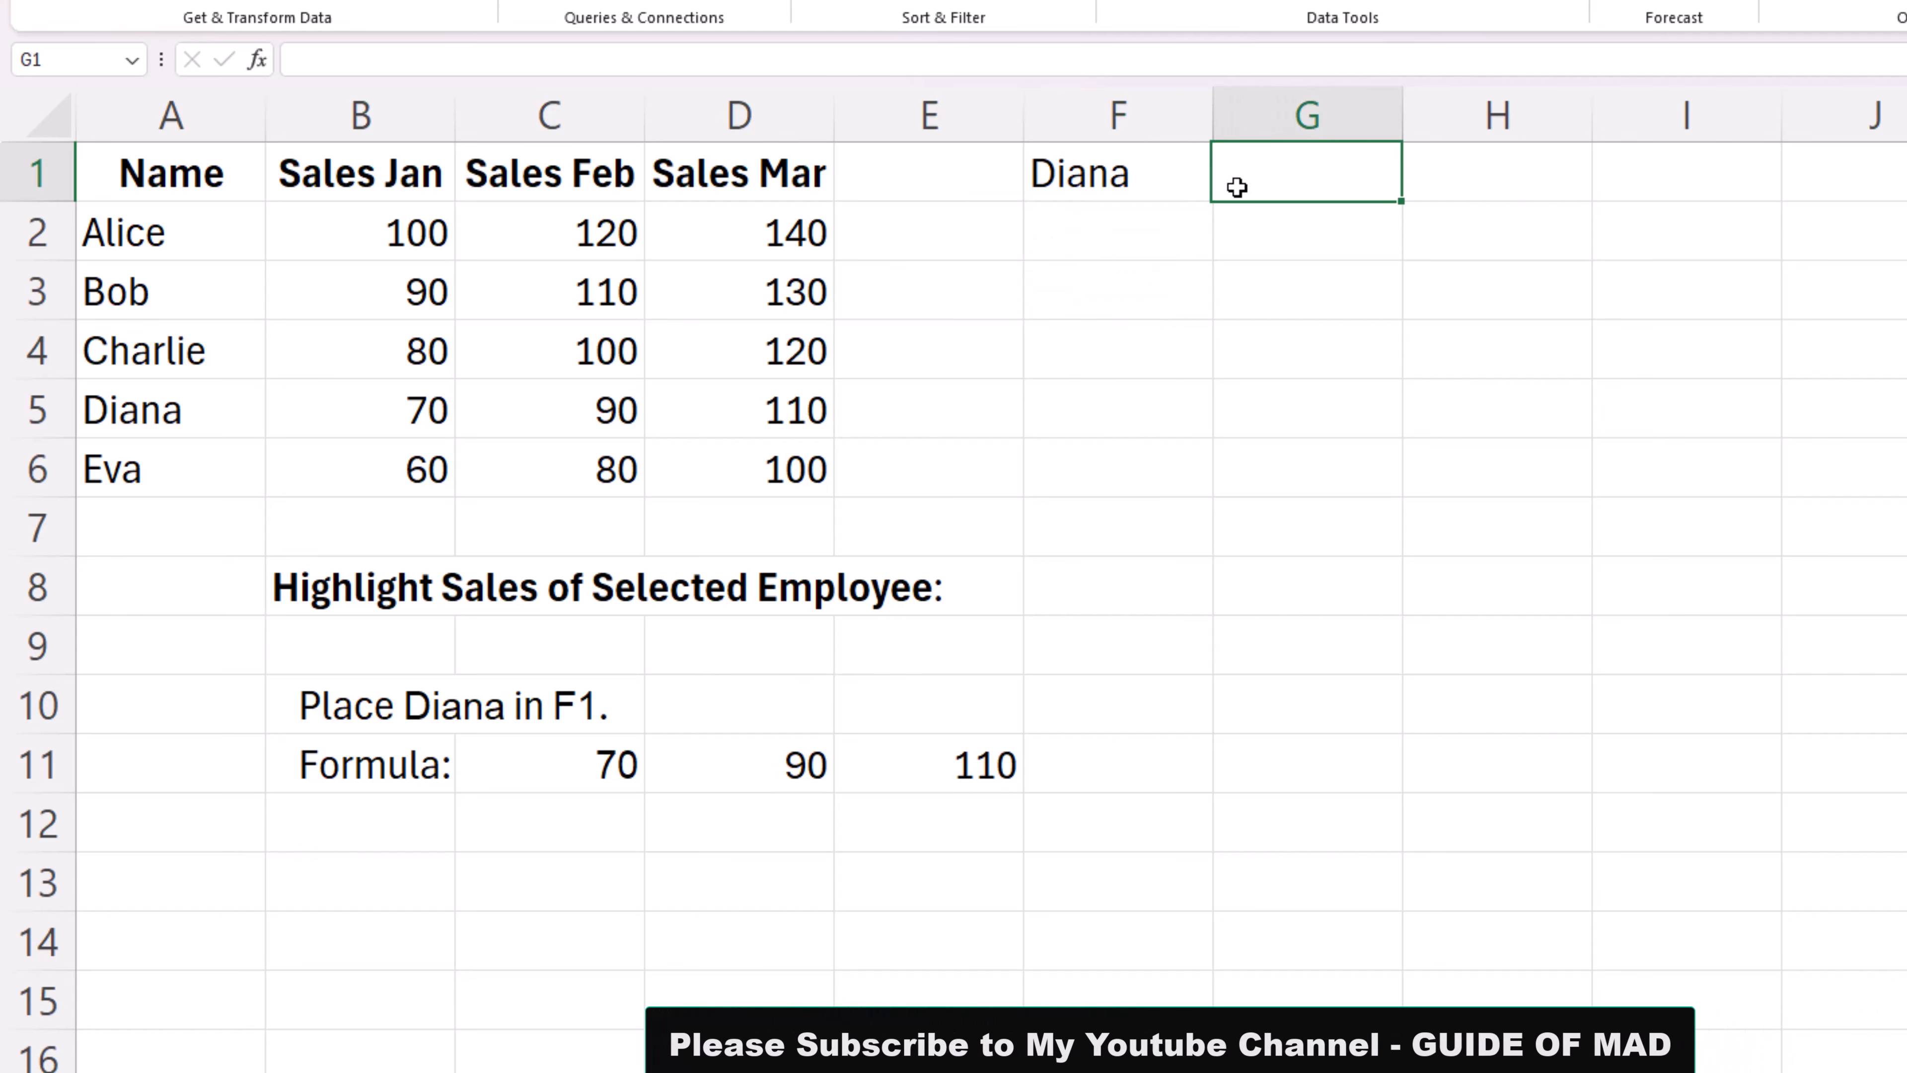
pyautogui.click(1134, 185)
pyautogui.click(1226, 188)
pyautogui.click(1137, 239)
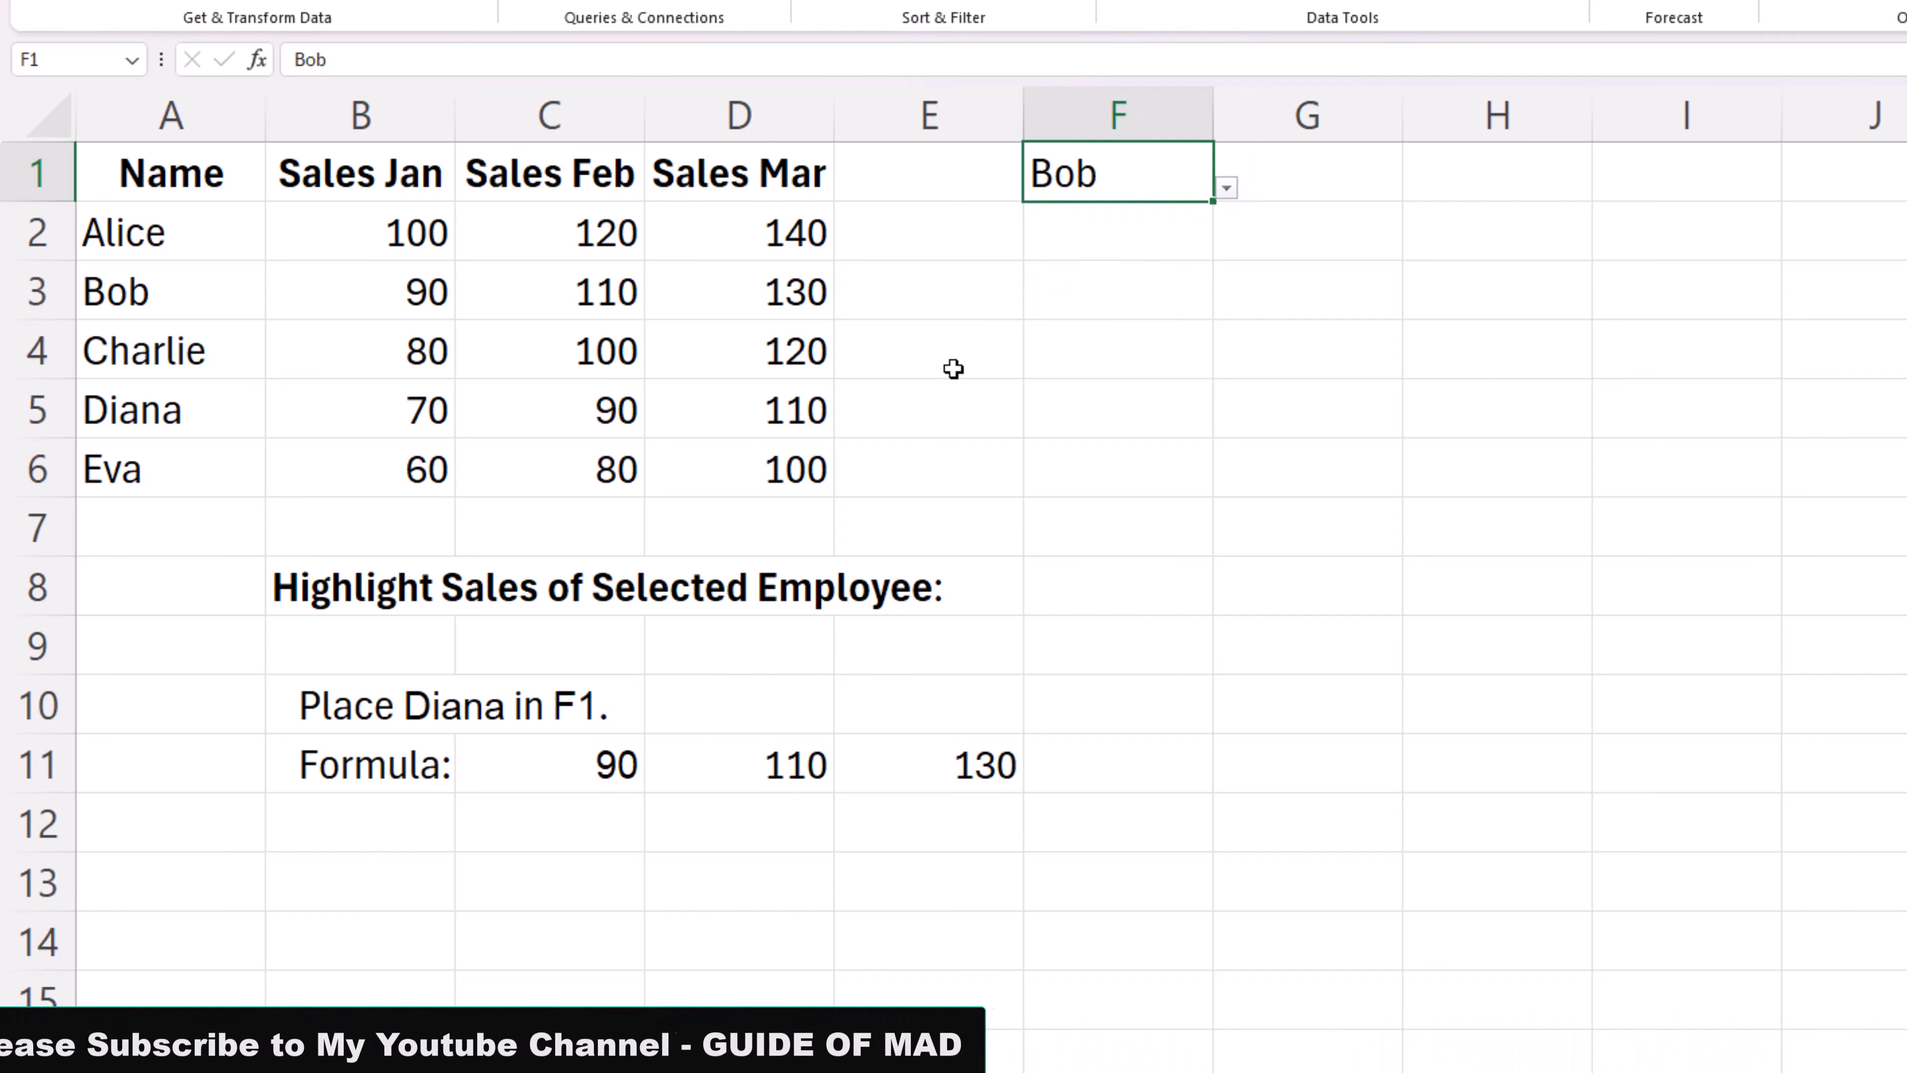
# - Wrap the C11 formula in SUM so it reads =SUM(OFFSET(A1, MATCH(F1, A2:A6, 0), 1, 1, 3))
pyautogui.click(530, 764)
pyautogui.doubleClick(513, 761)
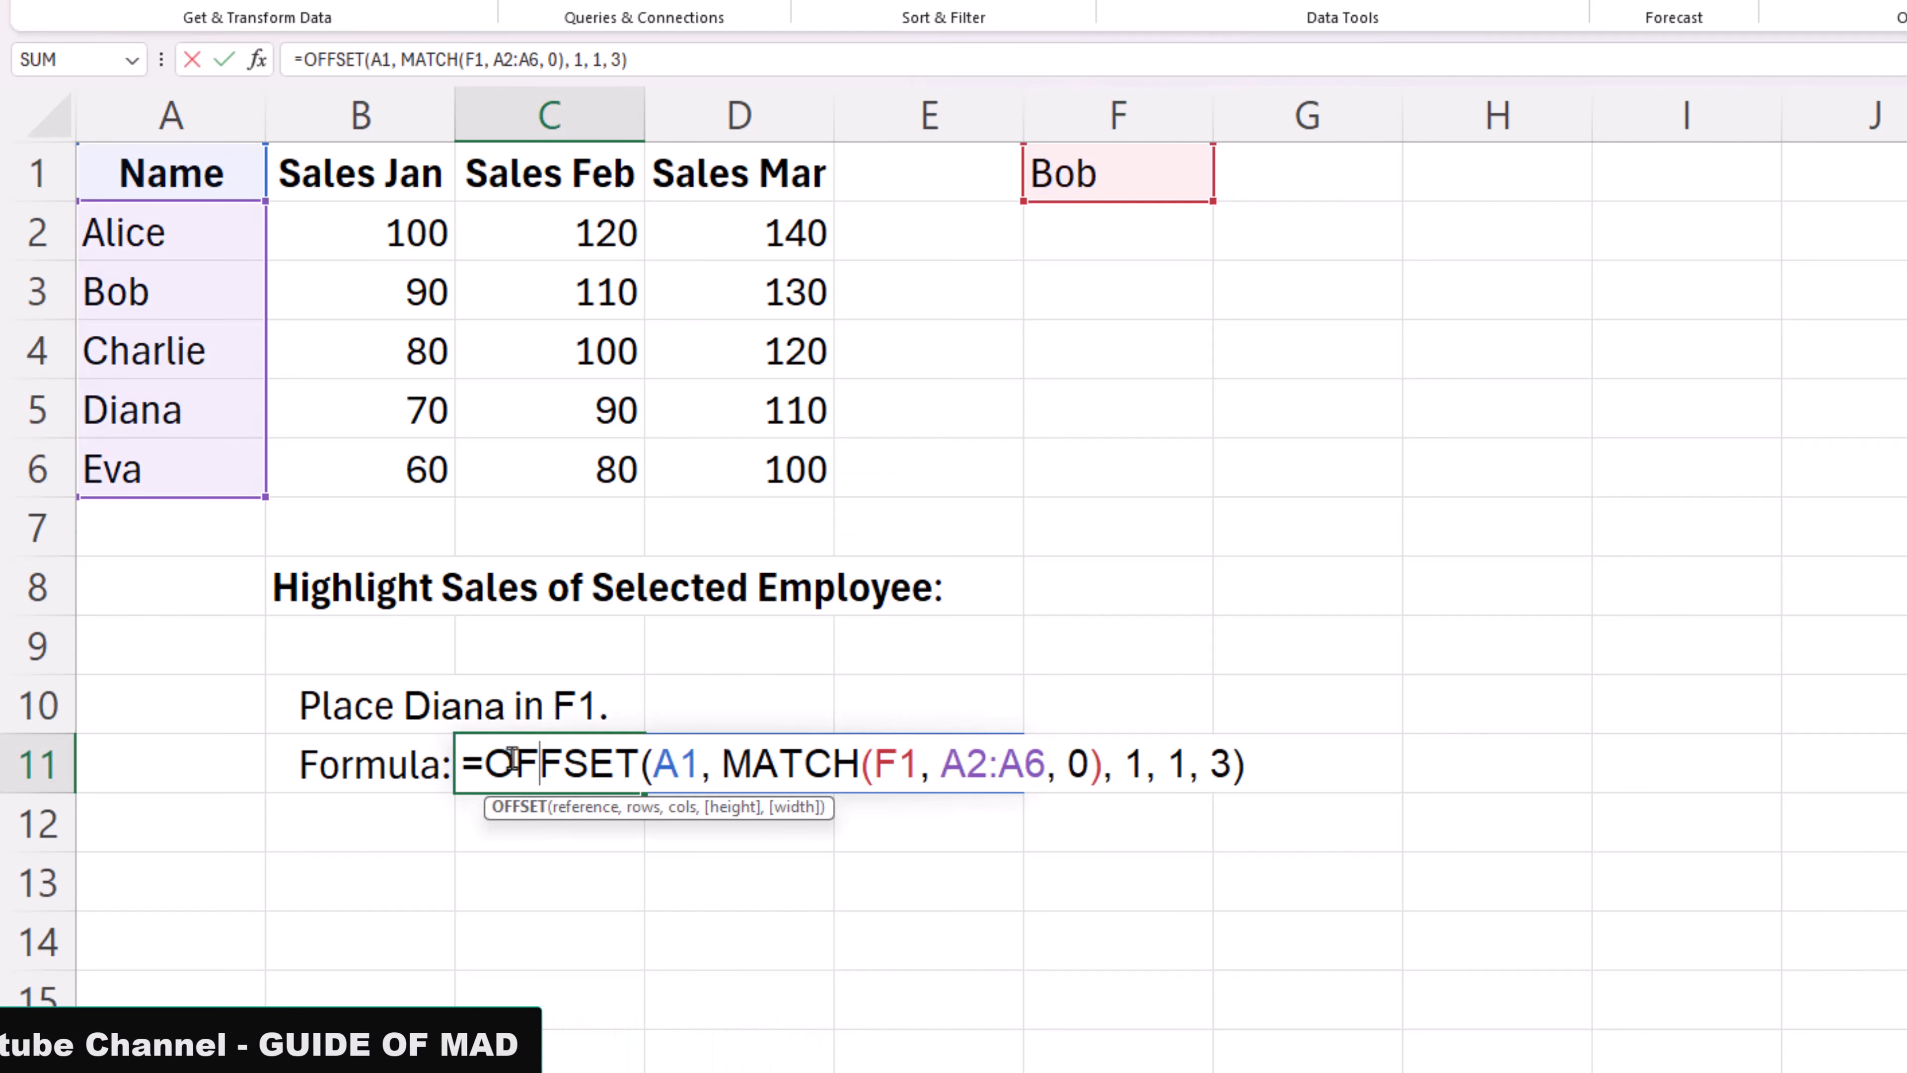
pyautogui.click(495, 757)
pyautogui.write('su')
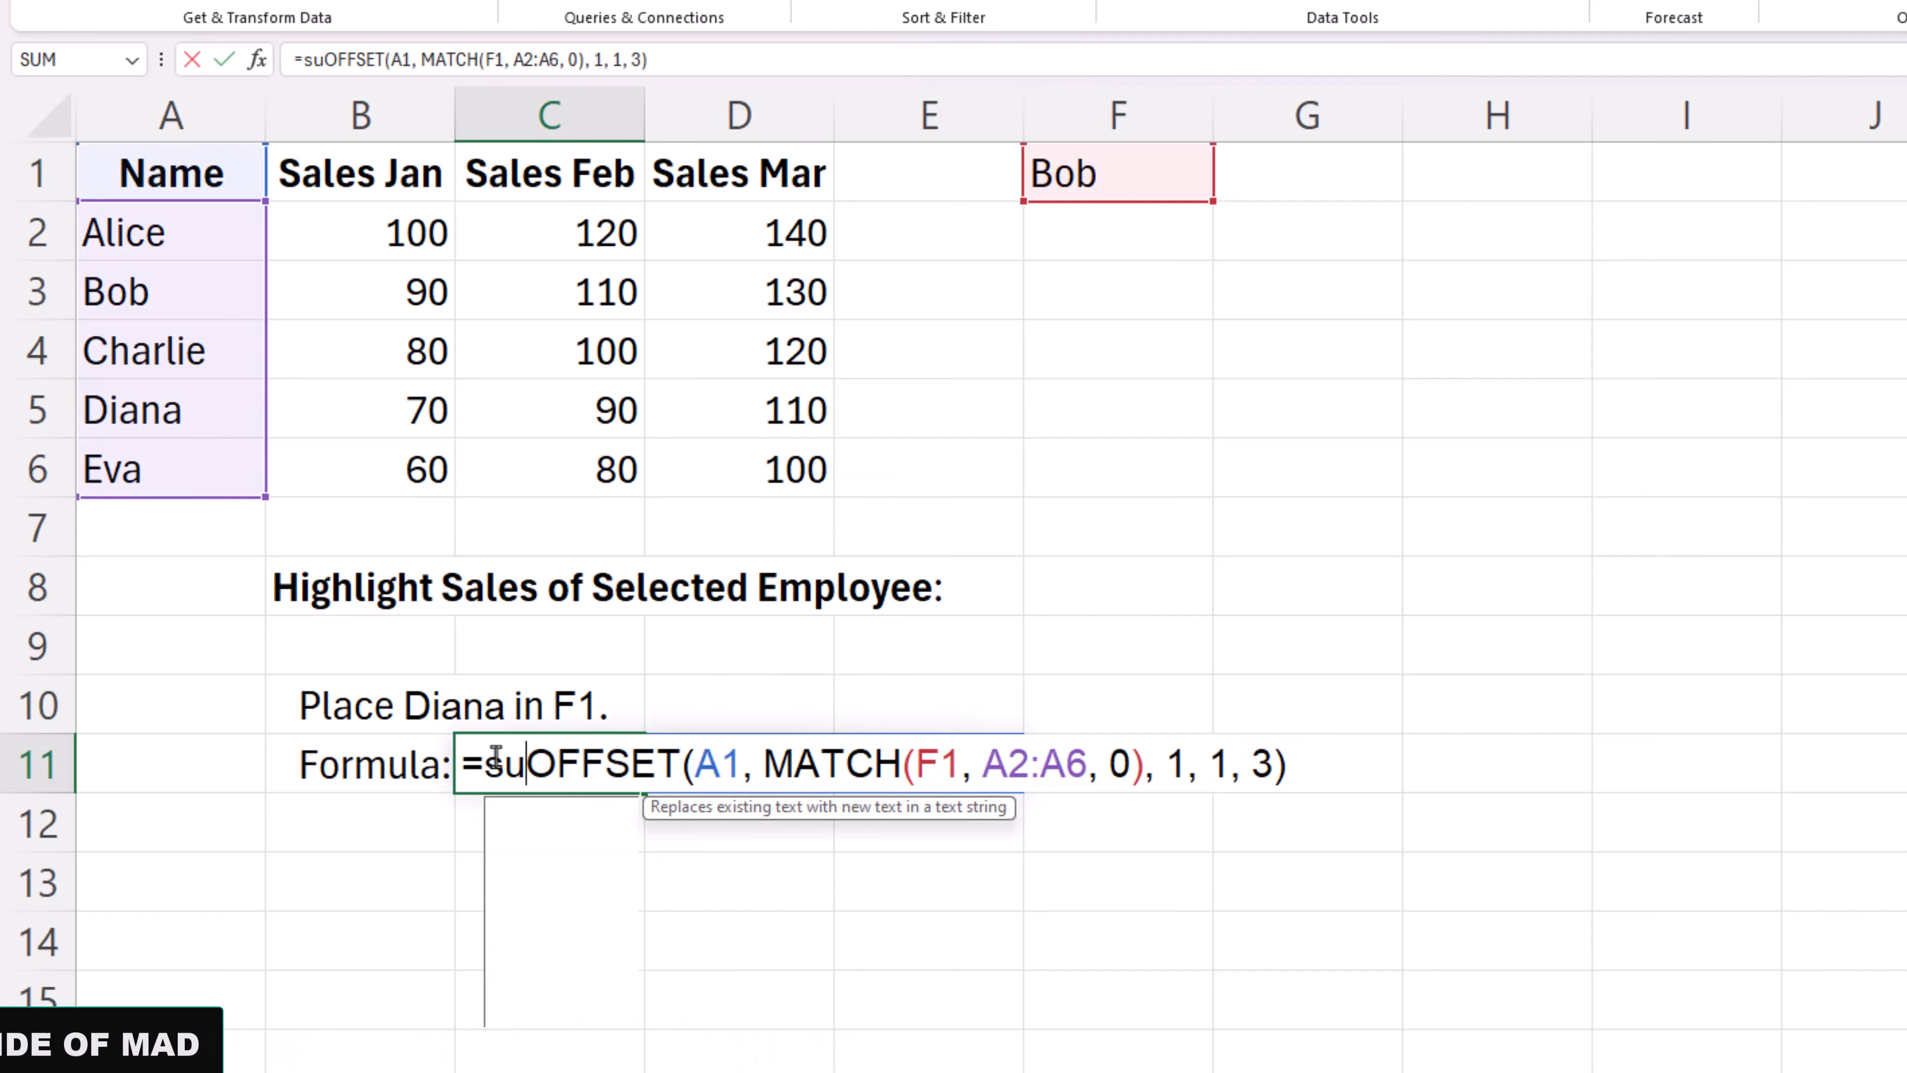
pyautogui.write('m')
pyautogui.press('Tab')
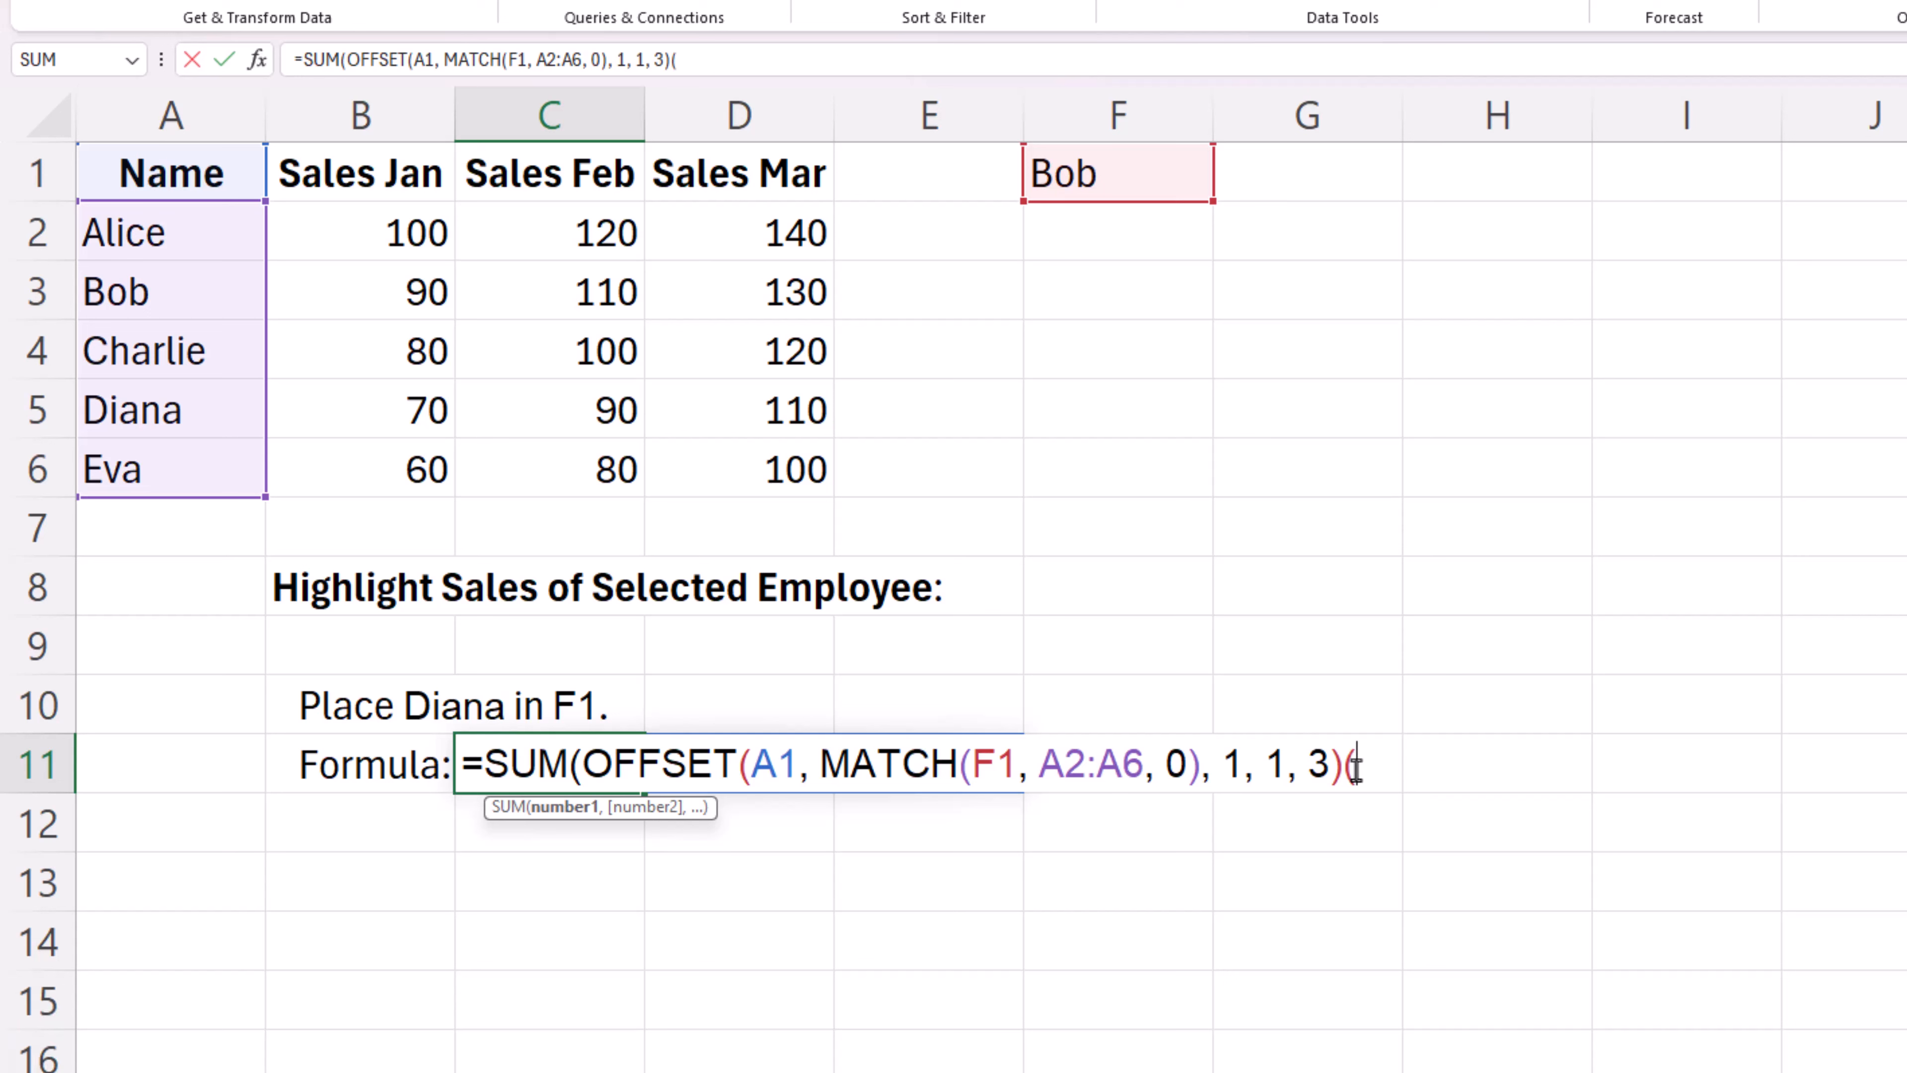
pyautogui.write(')')
pyautogui.press('Return')
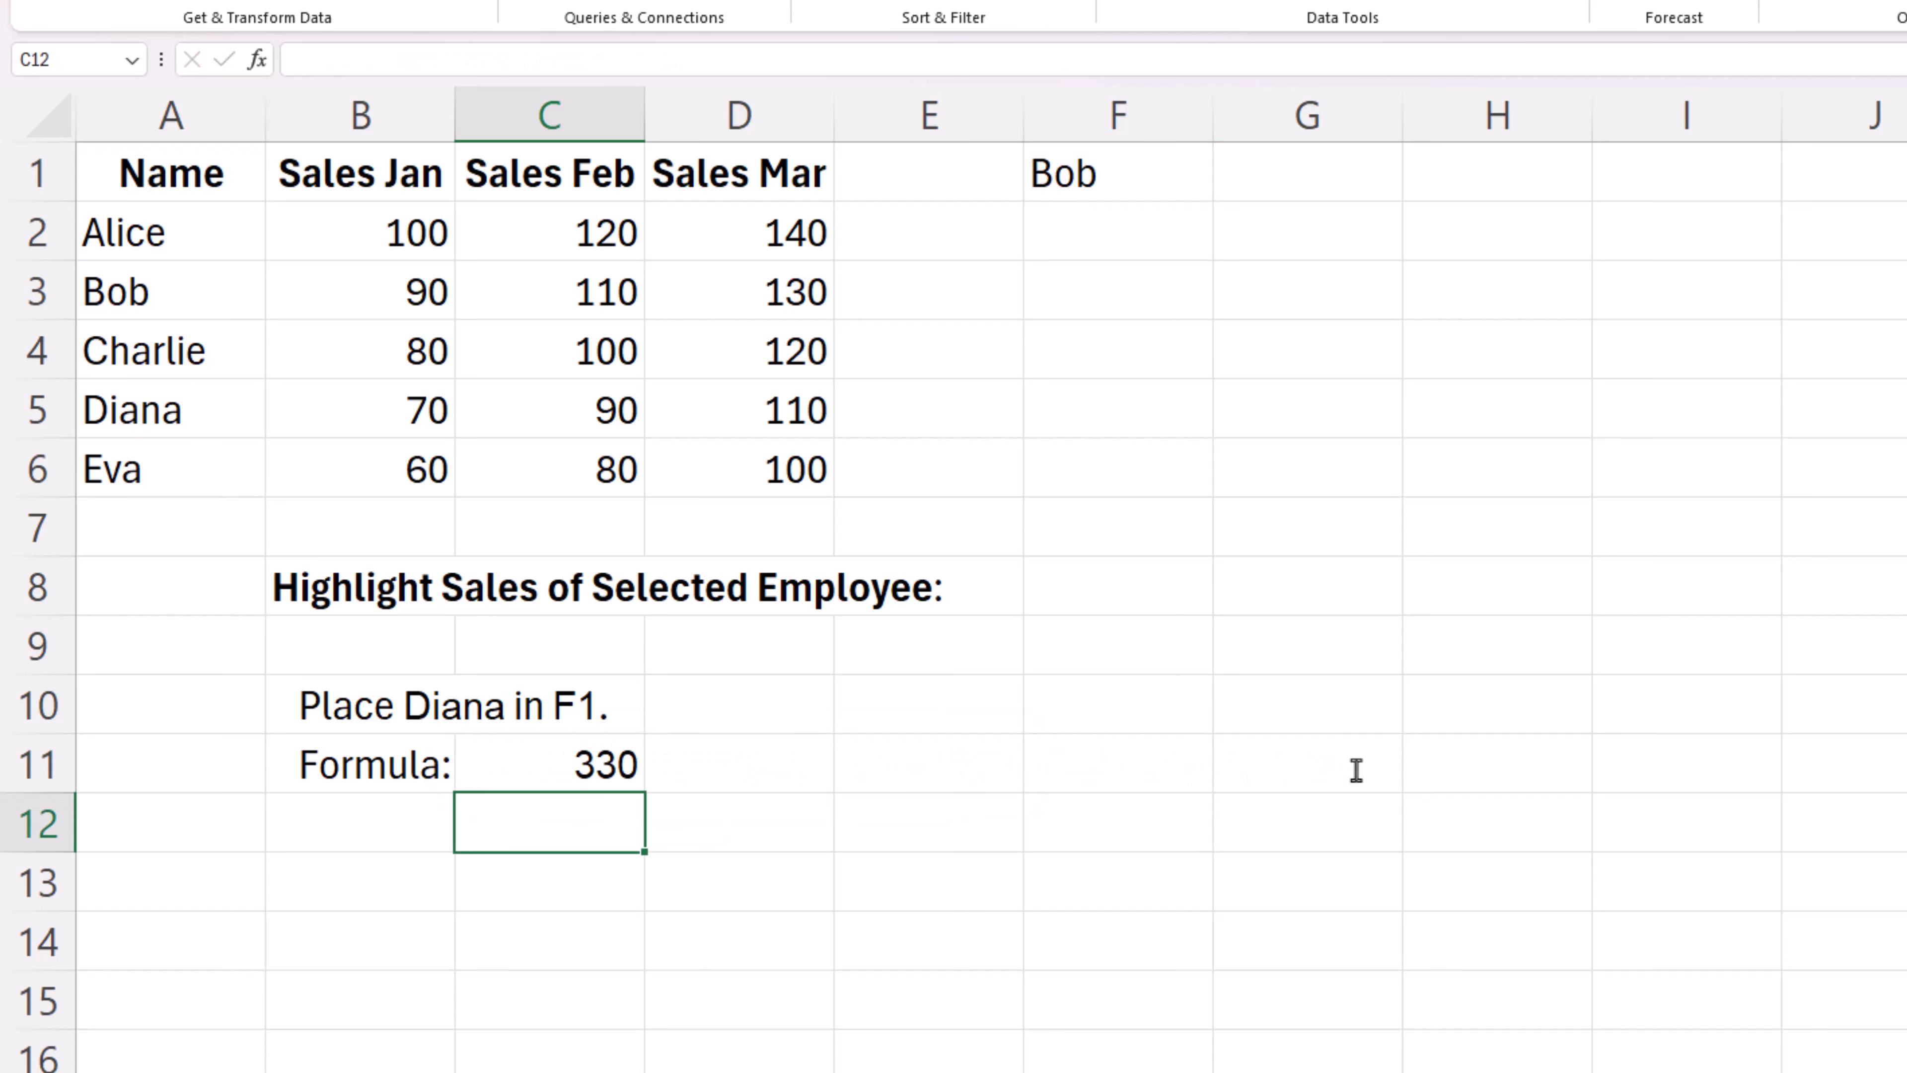
# - Replace SUM with MAX in C11 so the formula reads =MAX(OFFSET(A1, MATCH(F1, A2:A6, 0), 1, 1, 3))
pyautogui.press('Up')
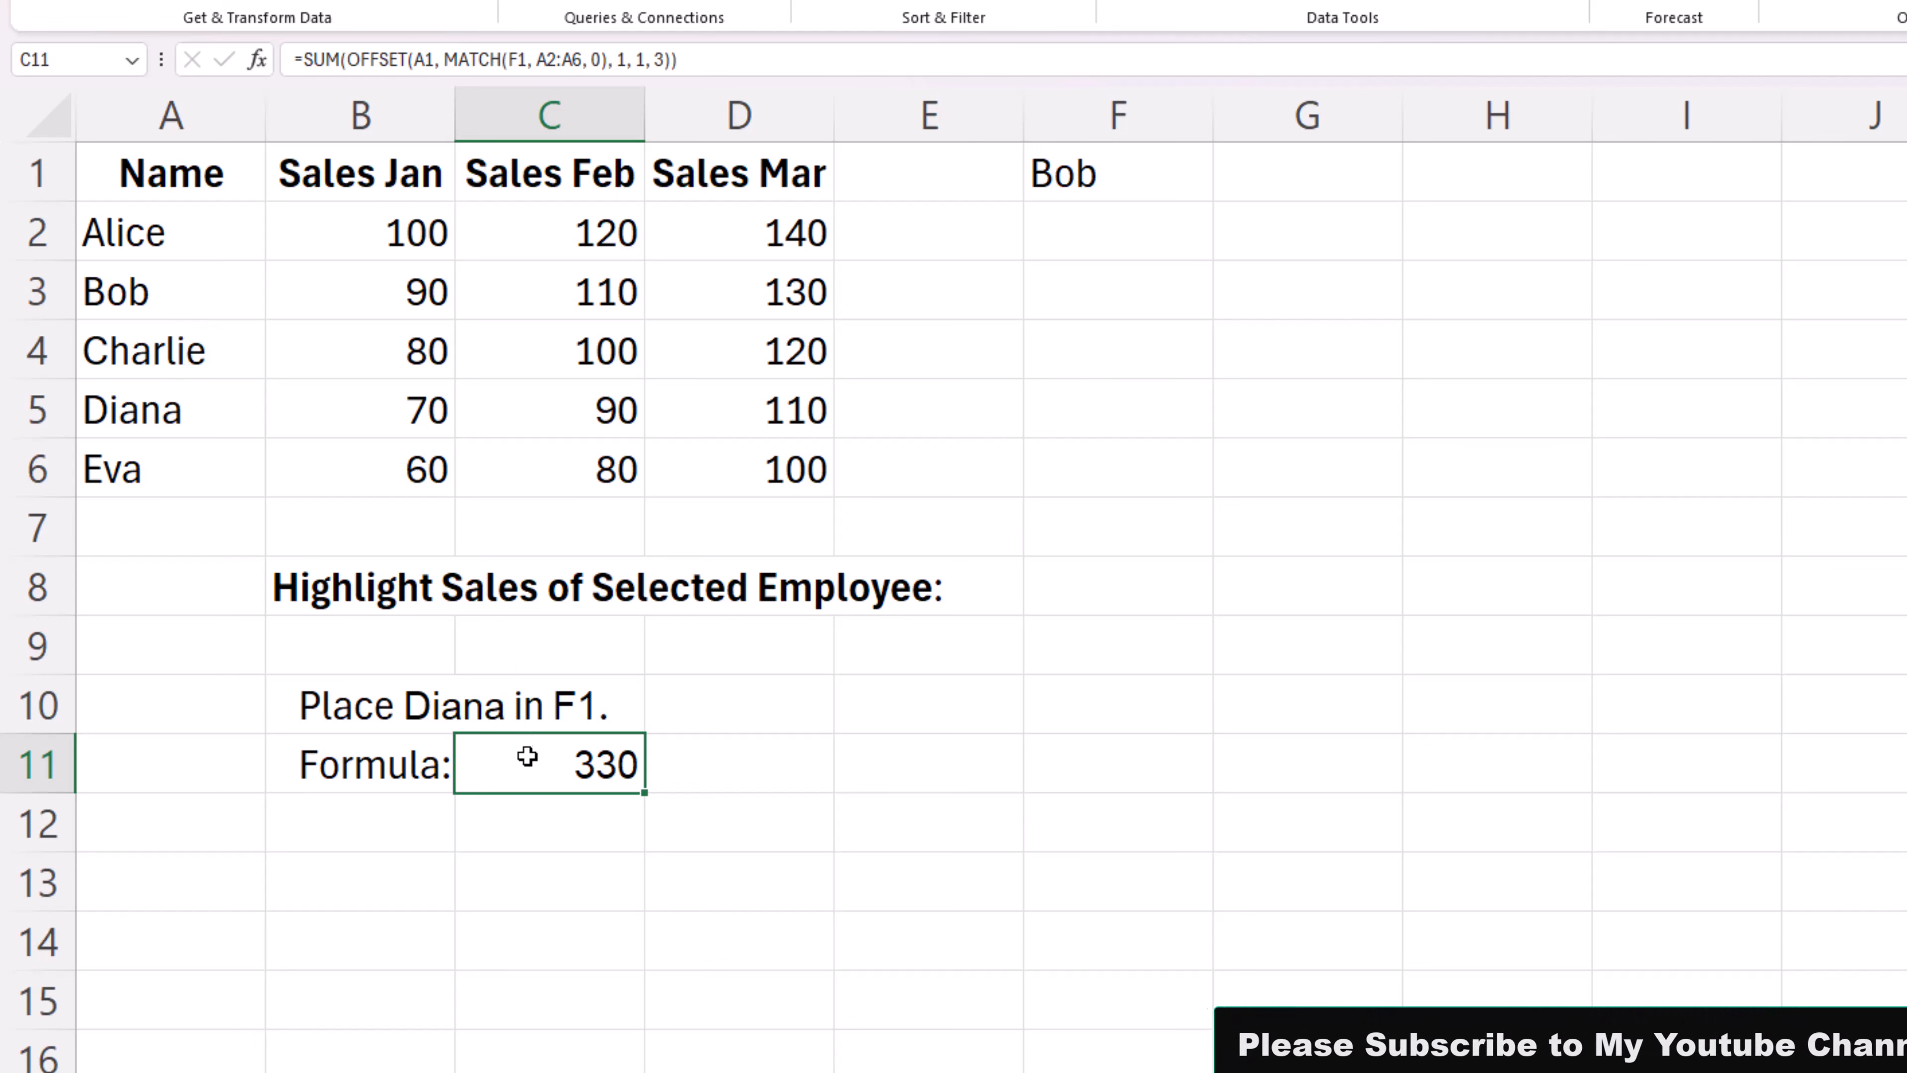
pyautogui.doubleClick(556, 755)
pyautogui.moveTo(564, 759); pyautogui.dragTo(487, 762)
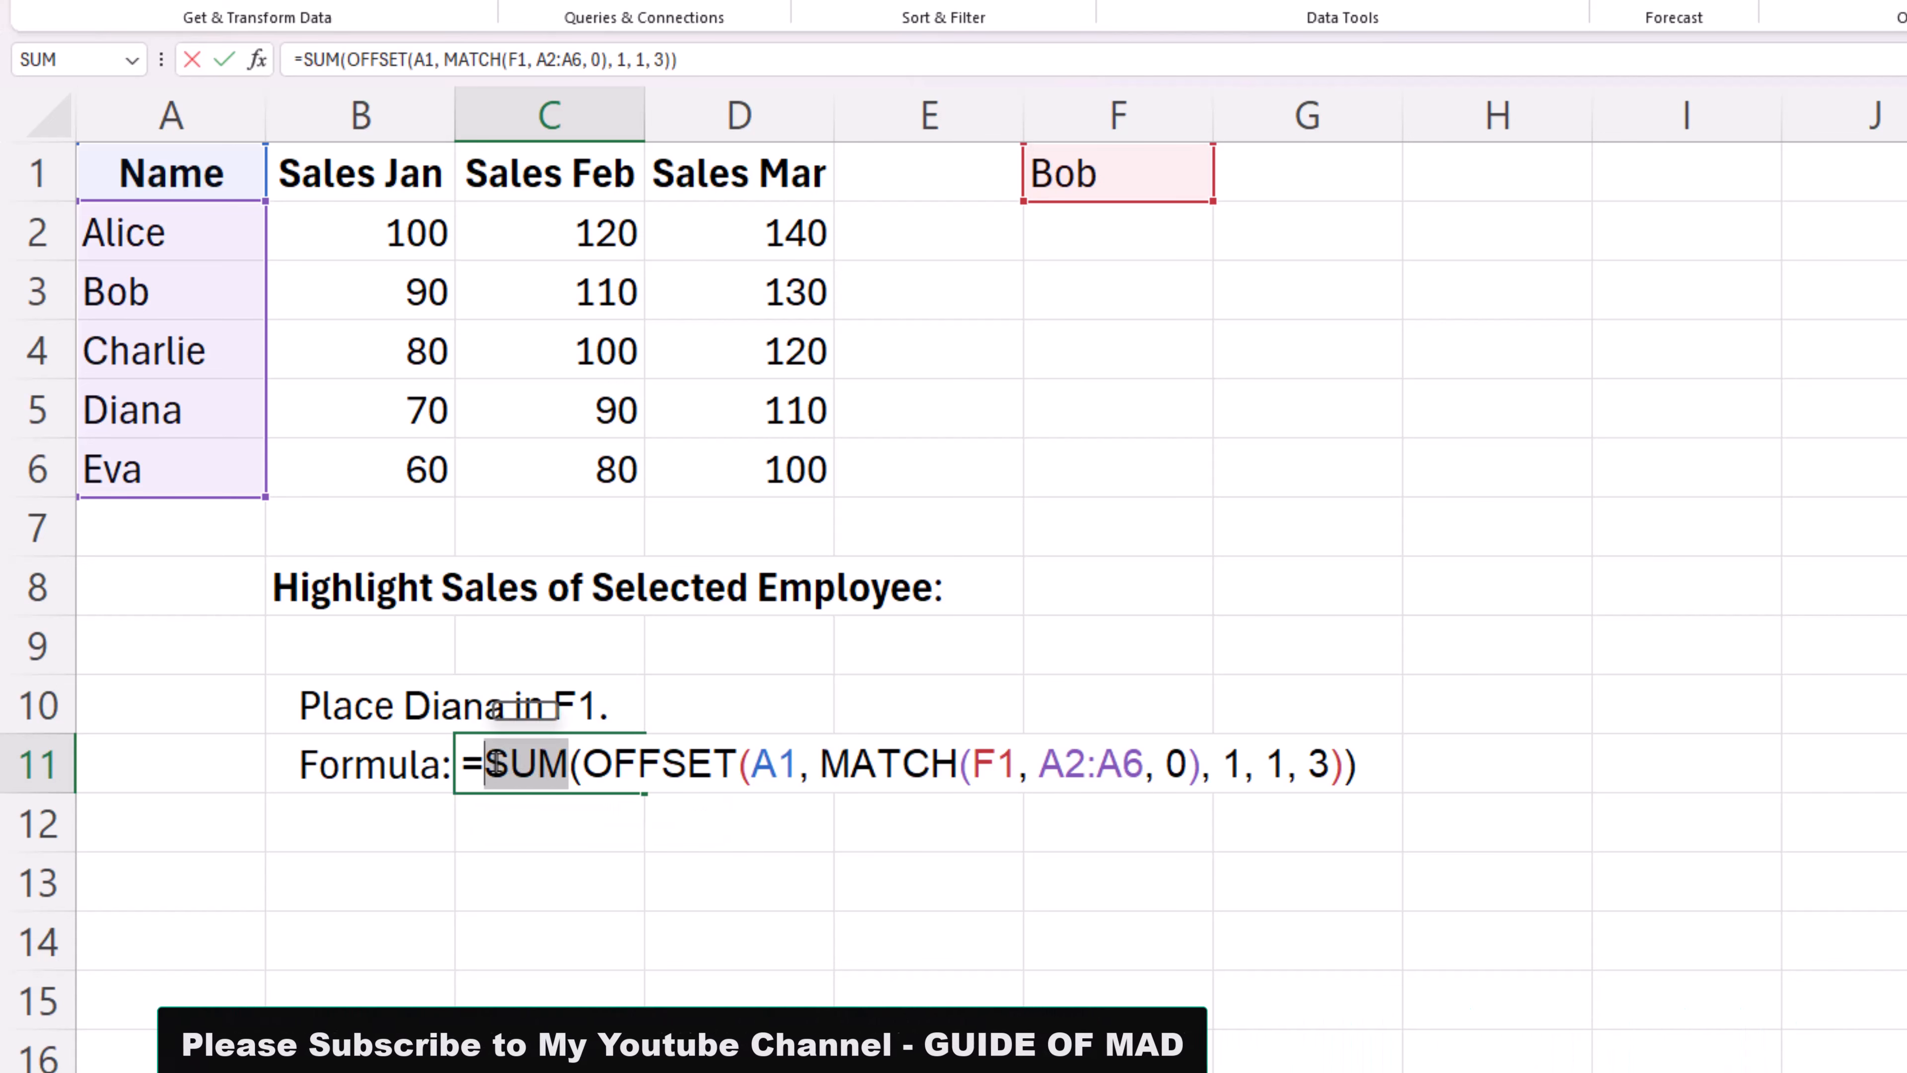
pyautogui.write('max')
pyautogui.press('Return')
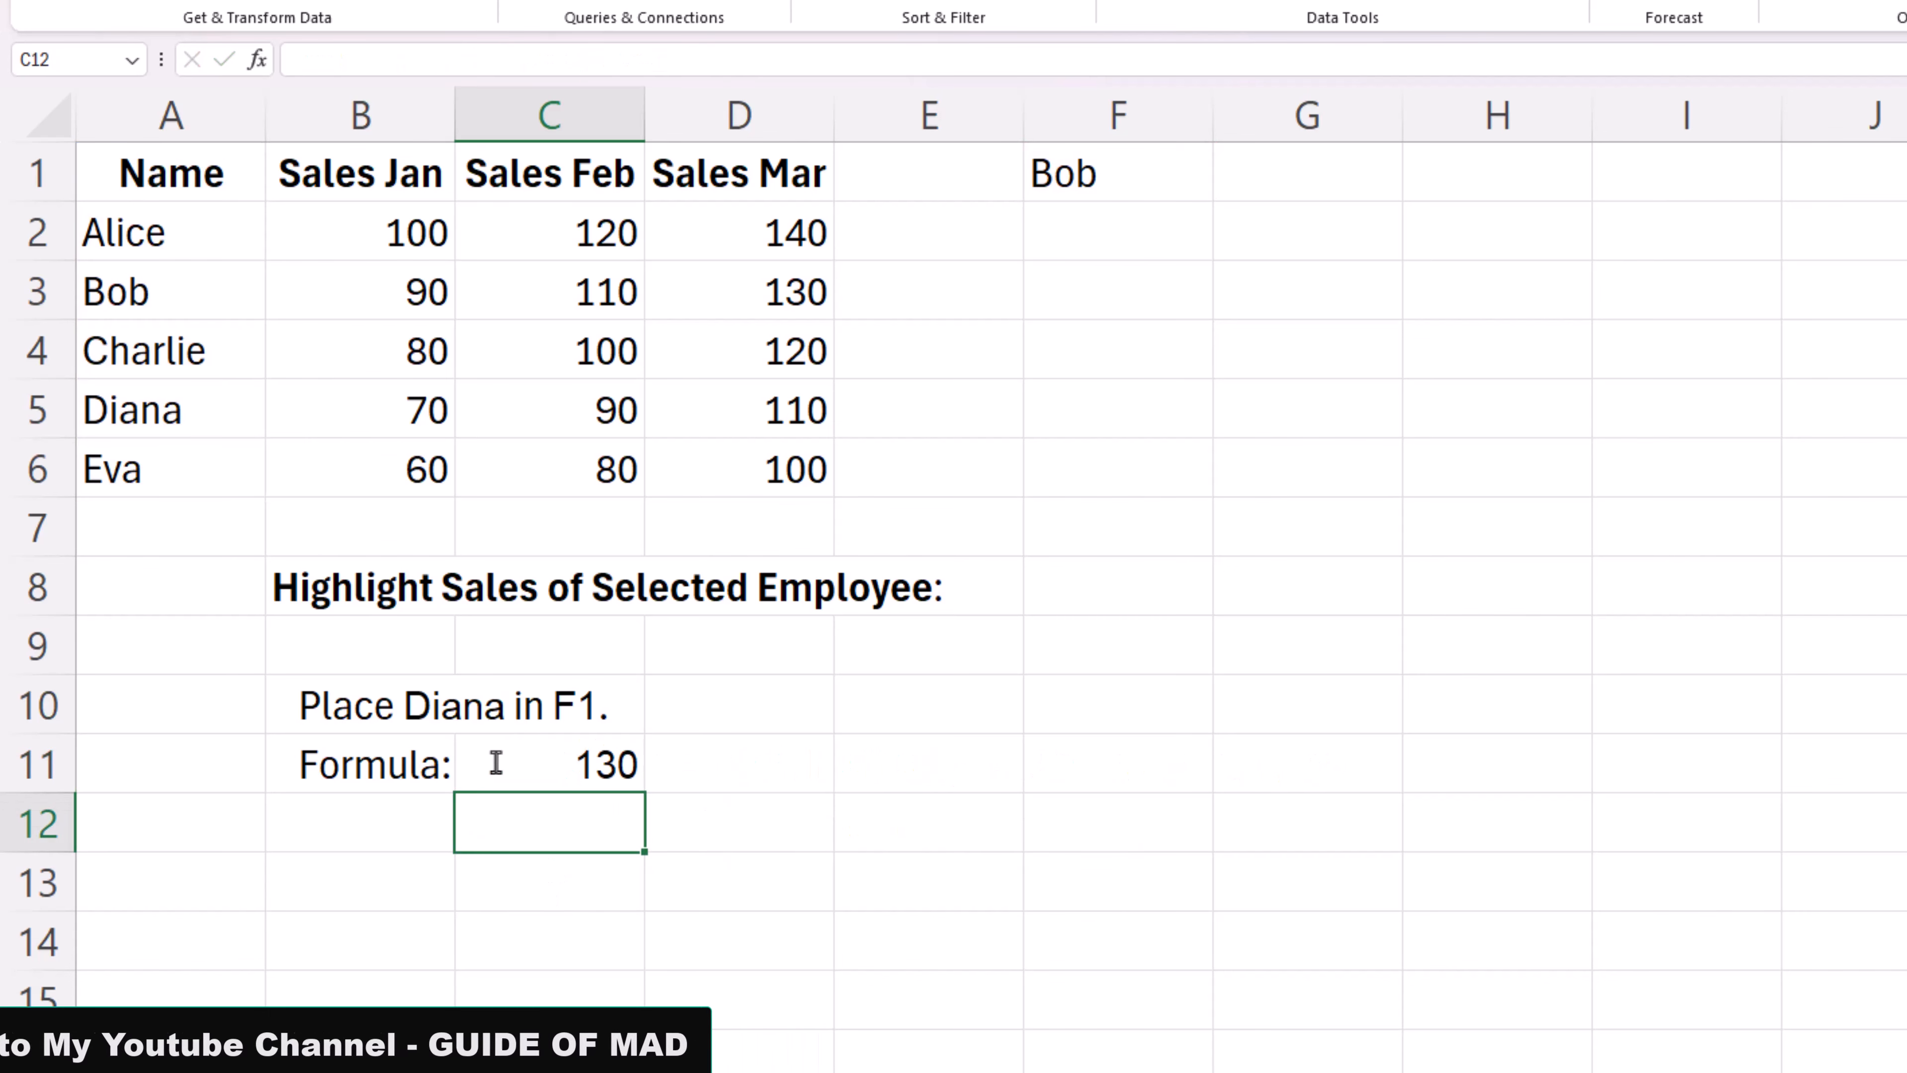
pyautogui.click(496, 762)
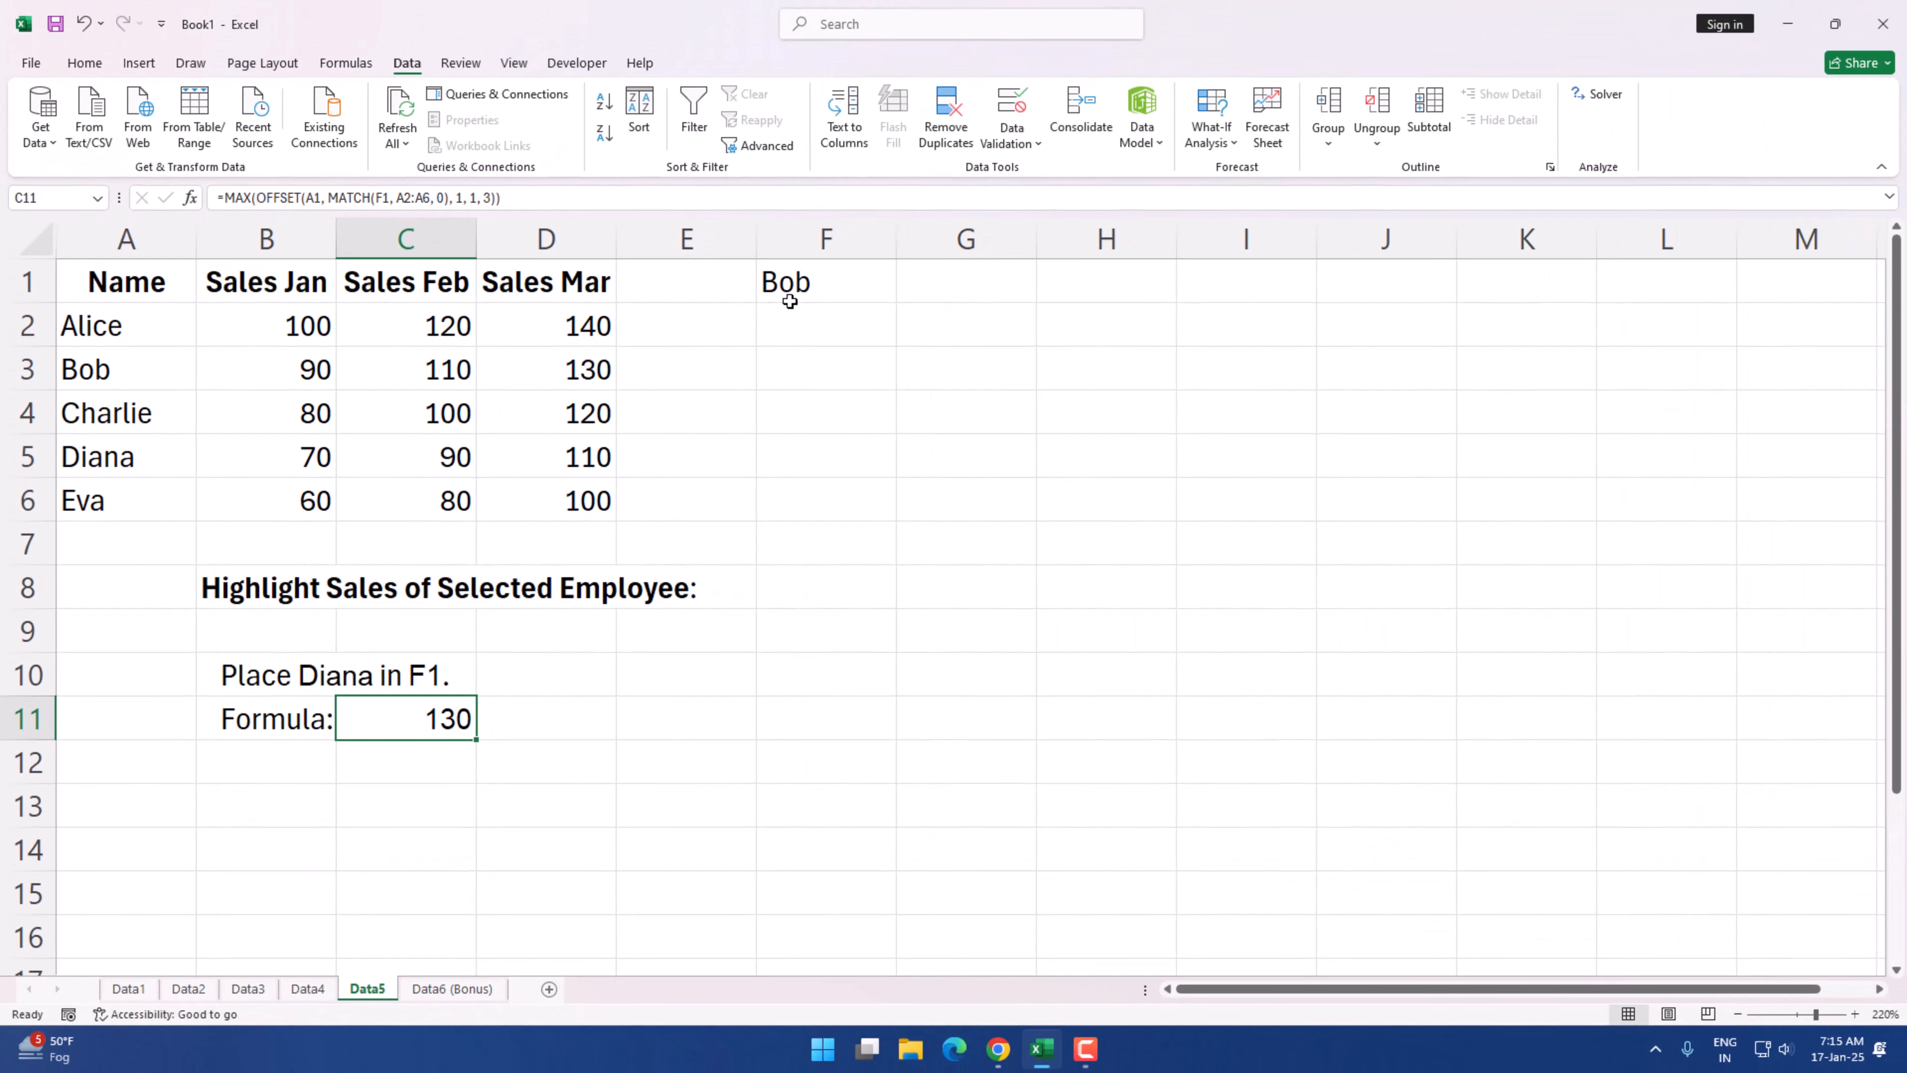
# - Change the selected employee in F1 to the first, the fourth and finally the last name in the list
pyautogui.click(840, 283)
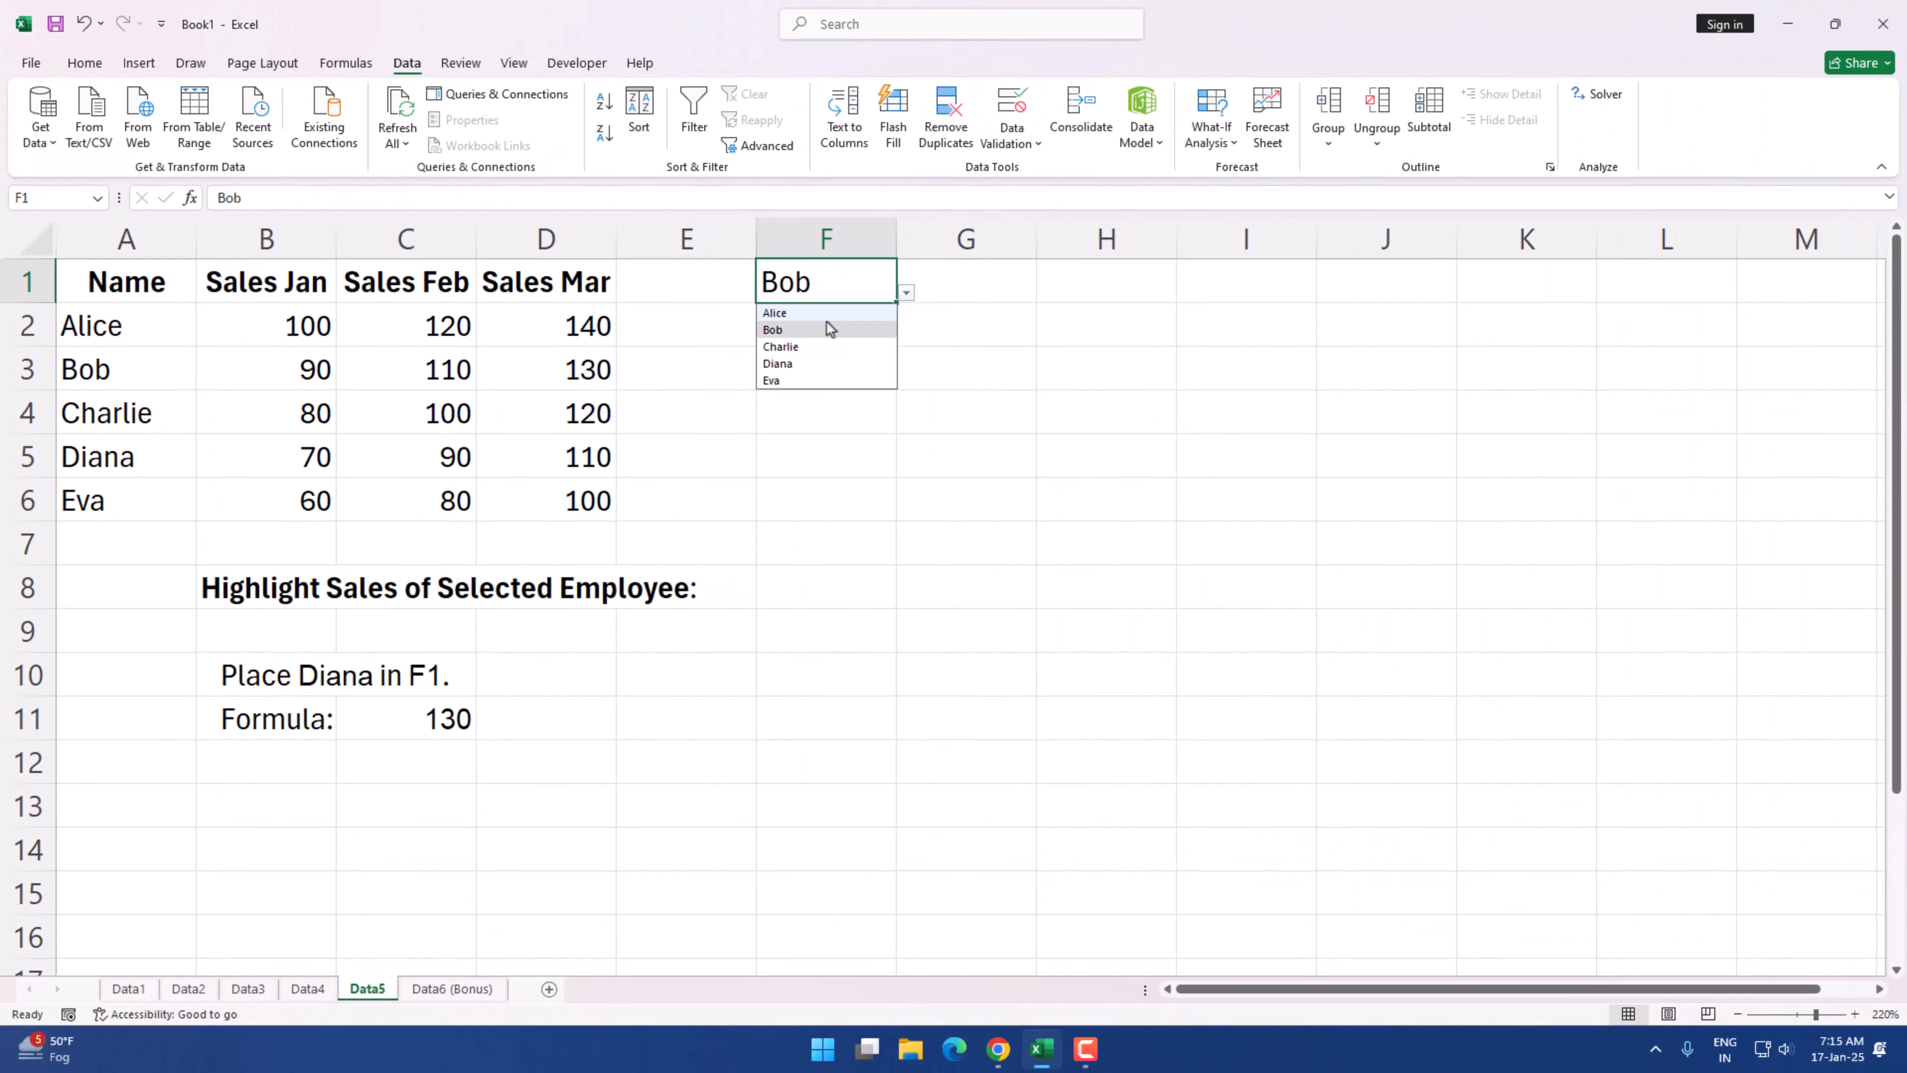
pyautogui.click(820, 316)
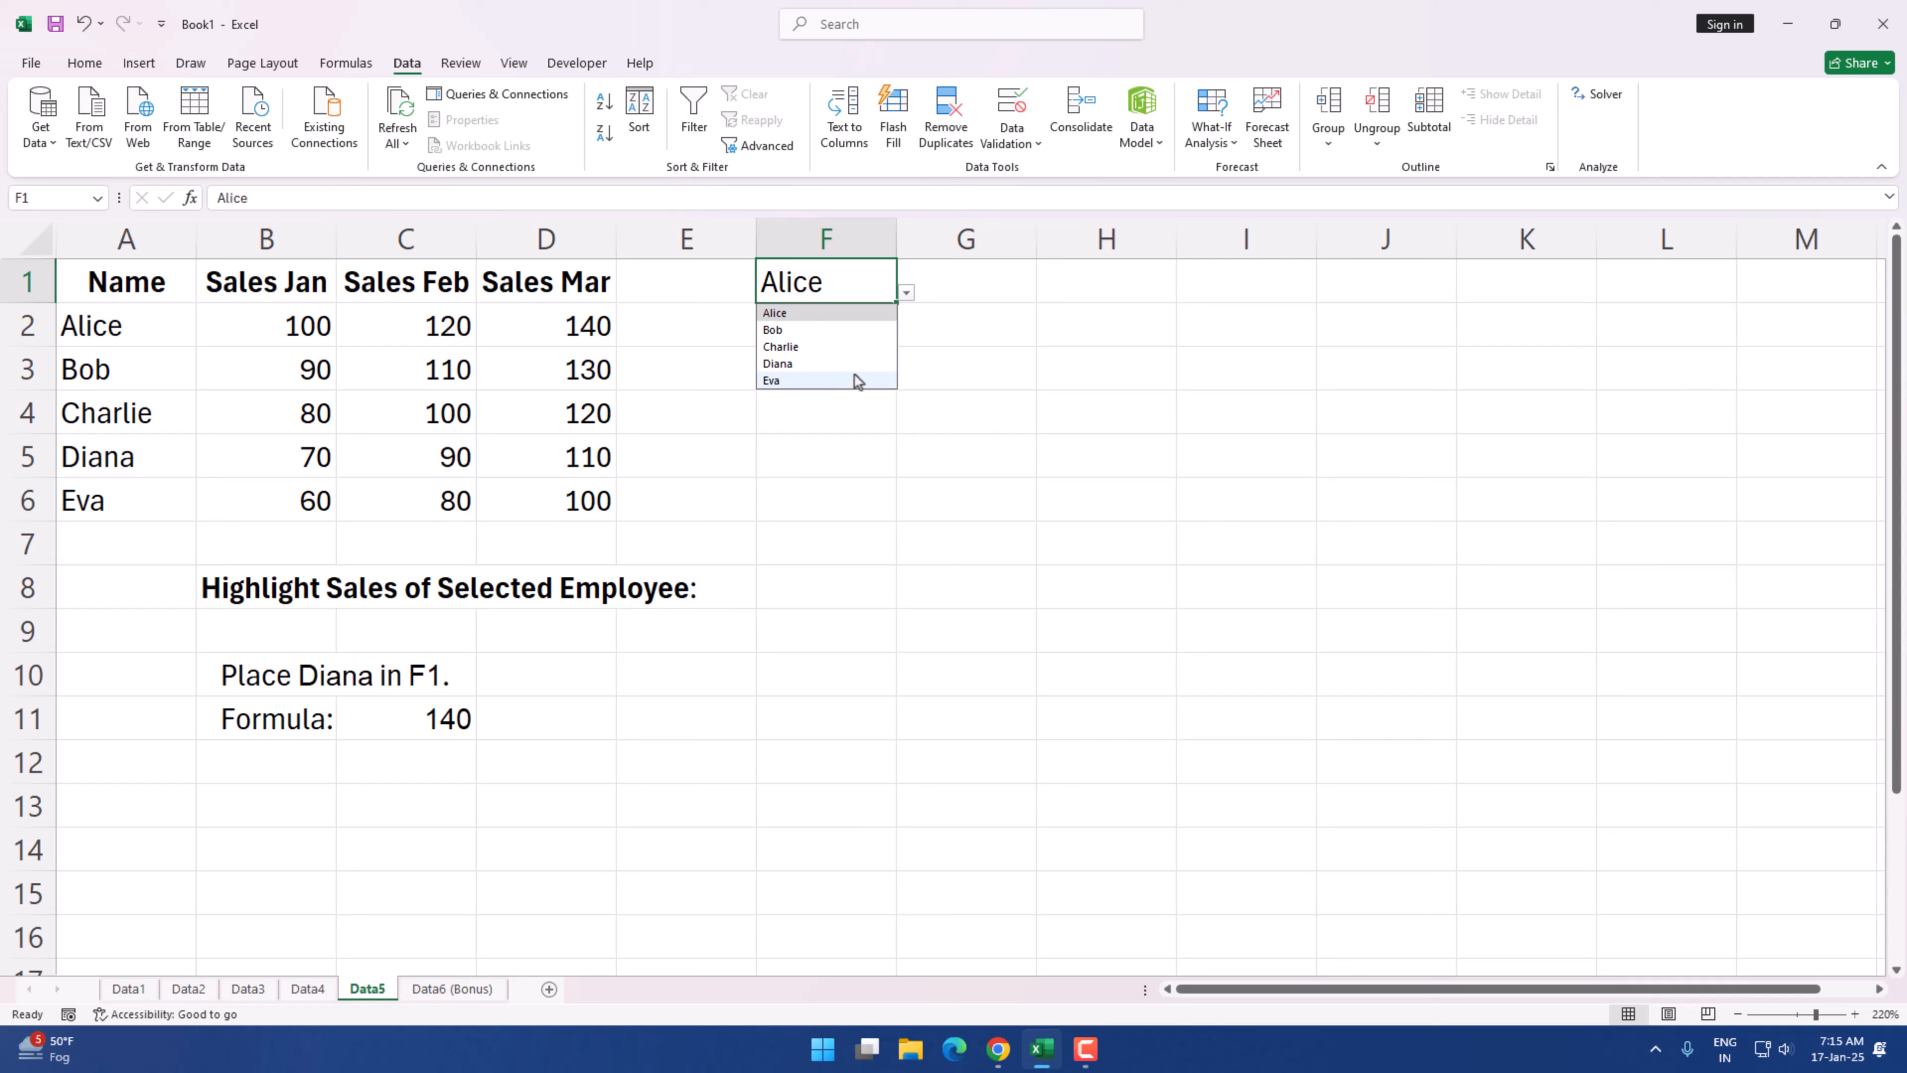
pyautogui.click(854, 364)
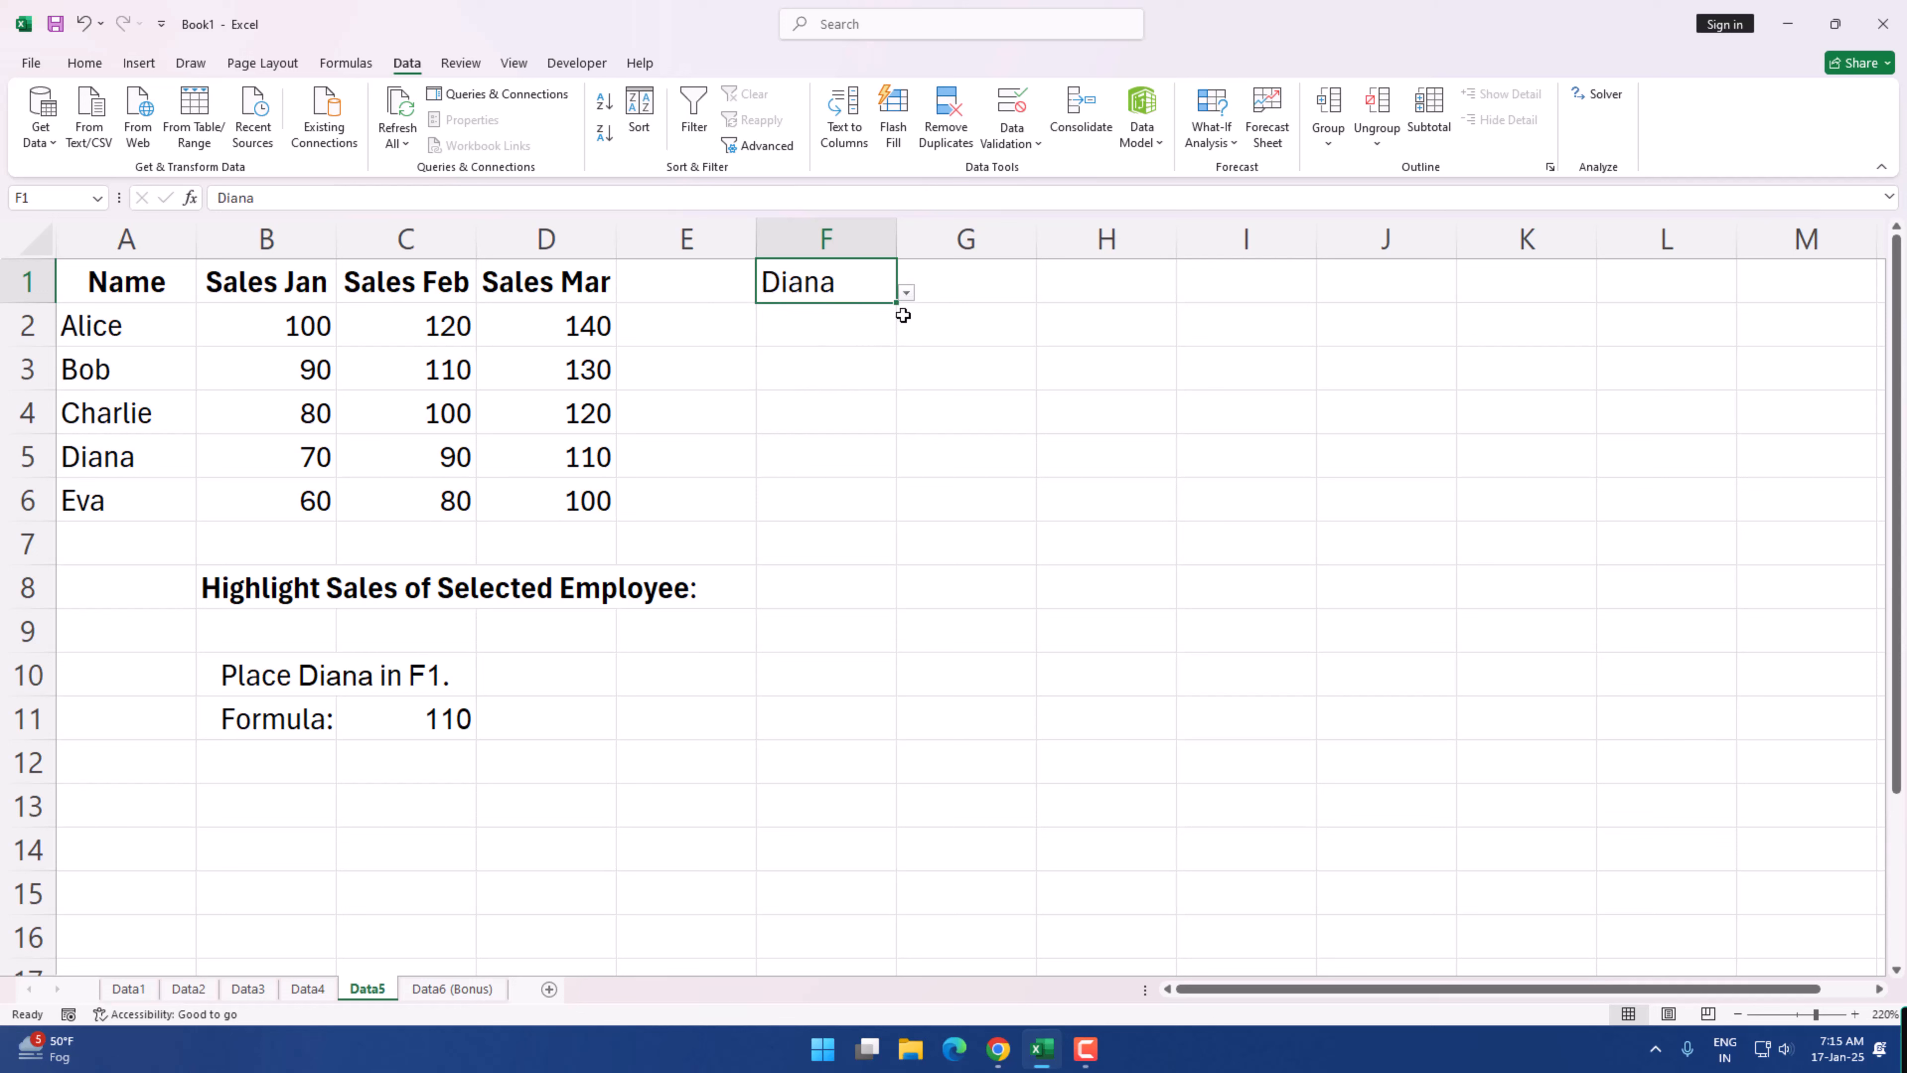
pyautogui.click(808, 381)
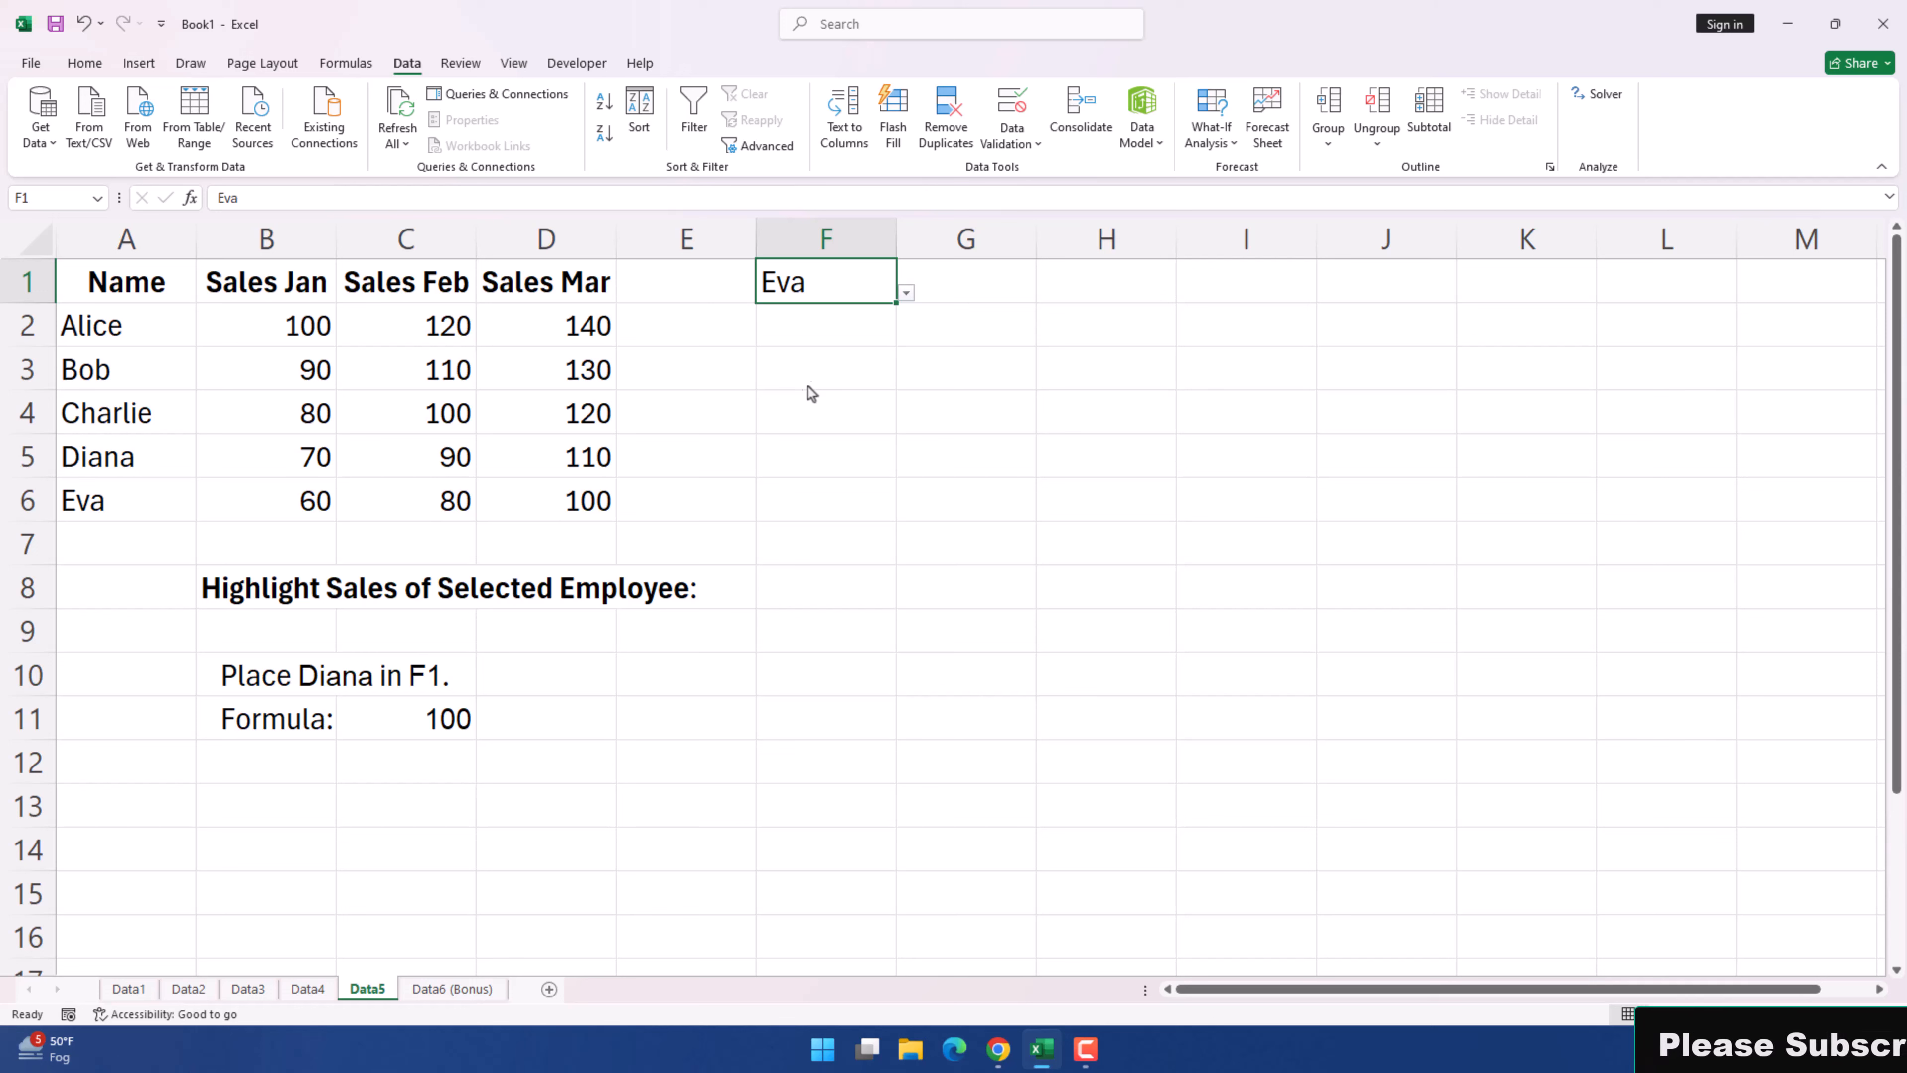
pyautogui.click(875, 493)
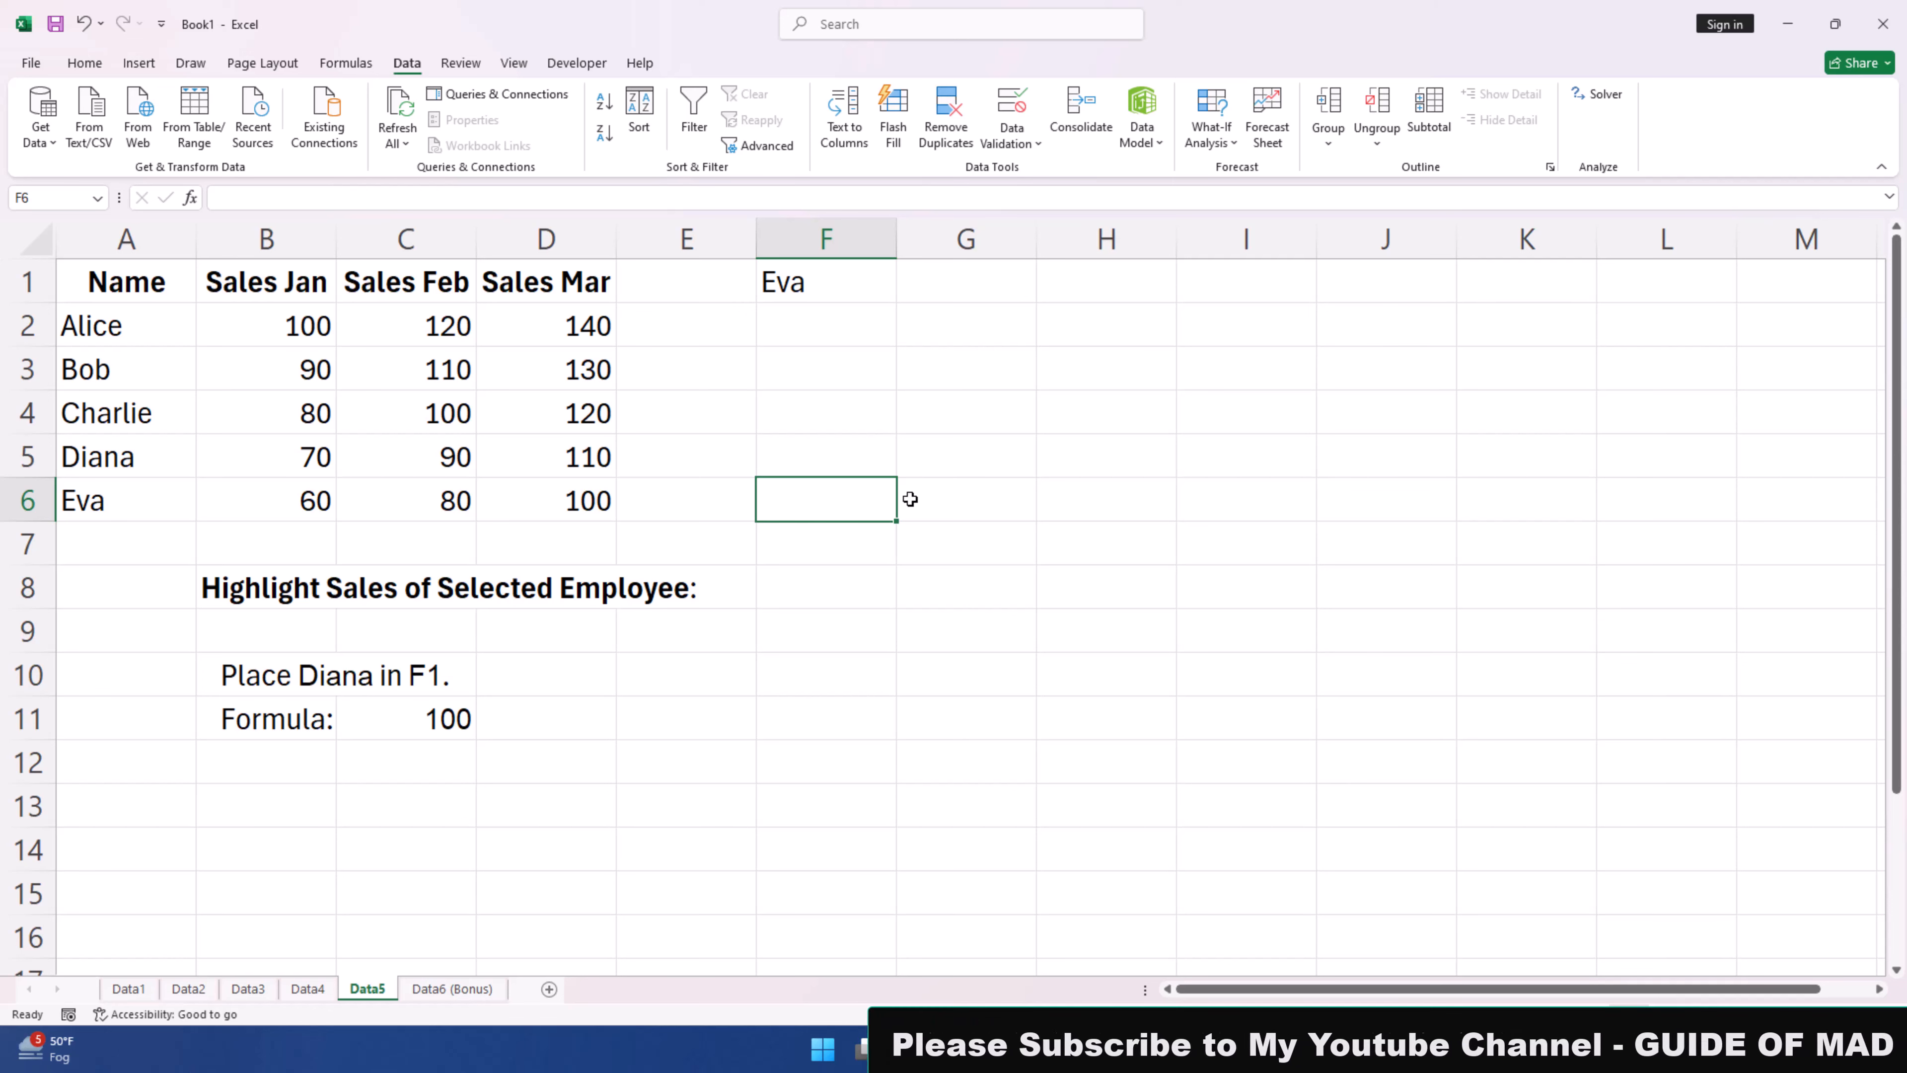